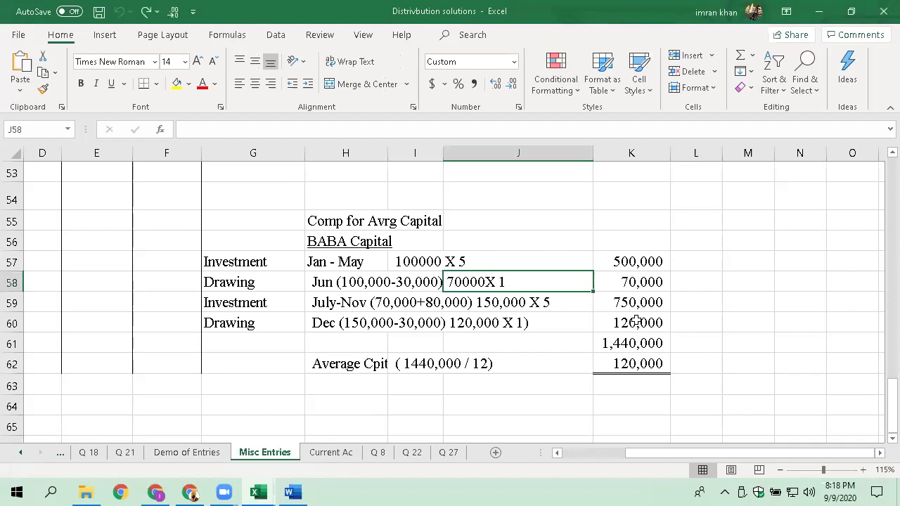
- Compare the Jan - May and Jun rows of the BABA Capital computation with the Baba Capital account in the Word question
{"action": "key", "text": "alt+Tab"}
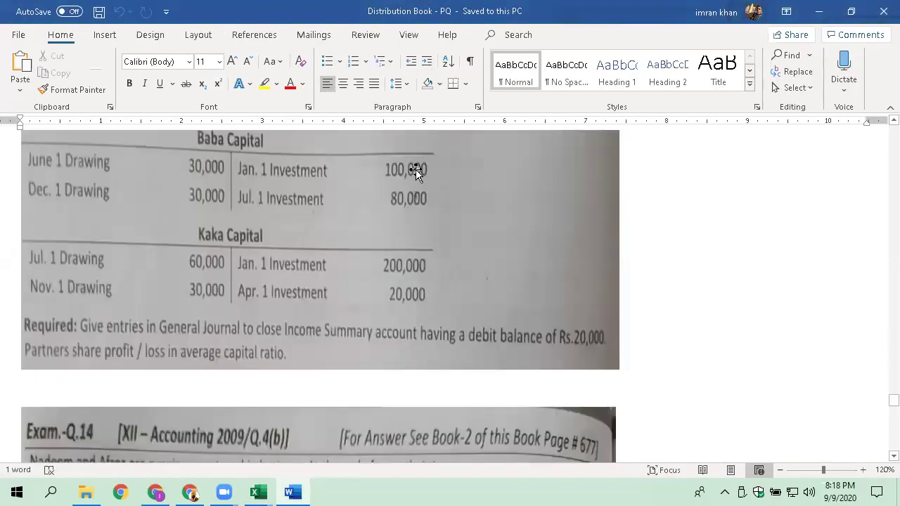
{"action": "key", "text": "alt+Tab"}
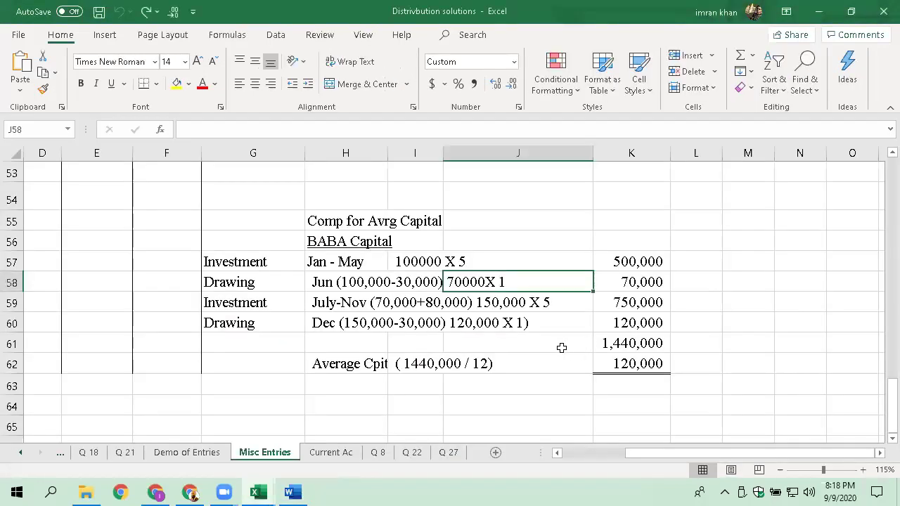
{"action": "left_click", "coordinate": [456, 262]}
{"action": "left_click", "coordinate": [628, 261]}
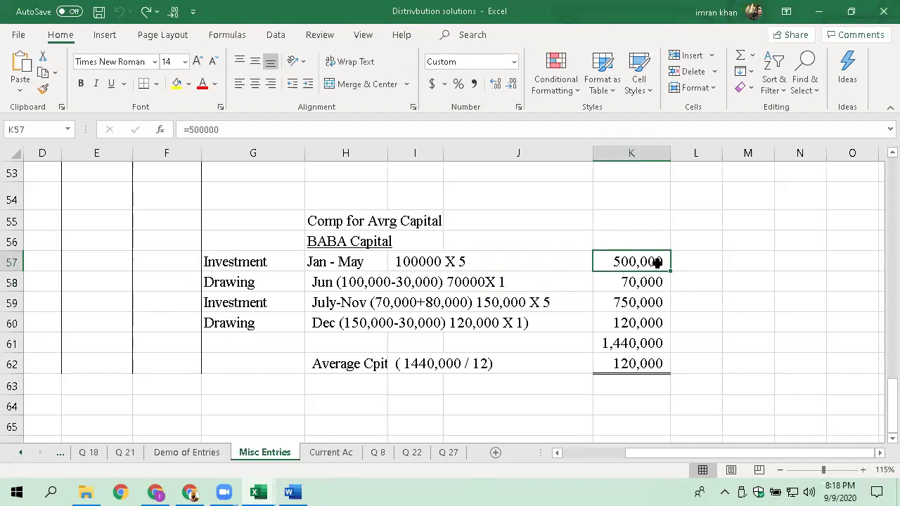
{"action": "key", "text": "alt+Tab"}
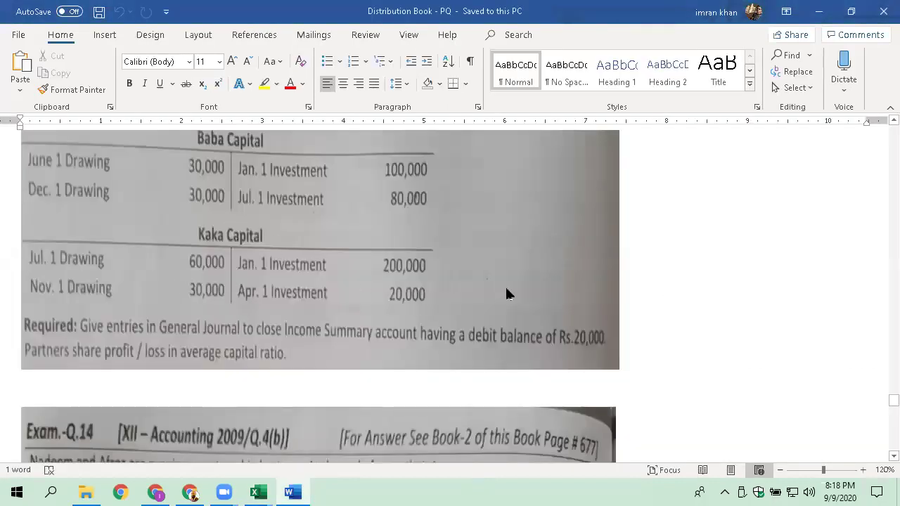
{"action": "key", "text": "alt+Tab"}
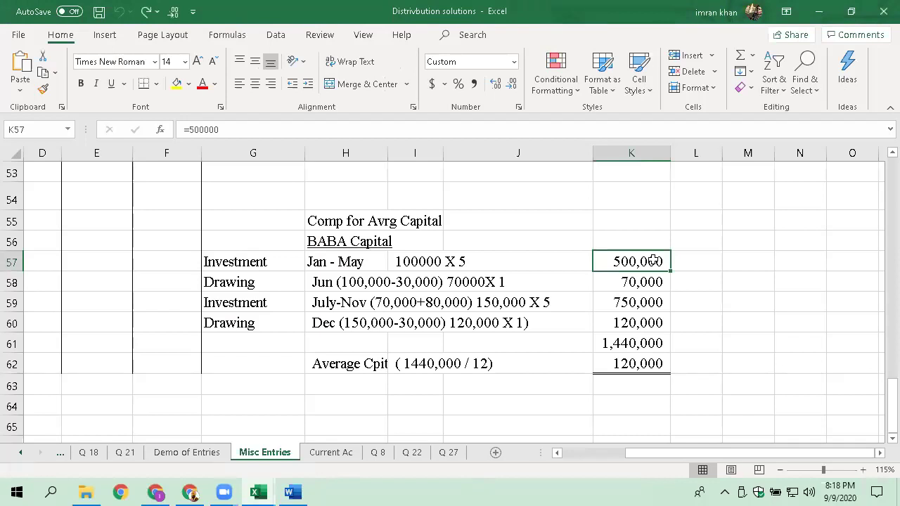
{"action": "key", "text": "alt+Tab"}
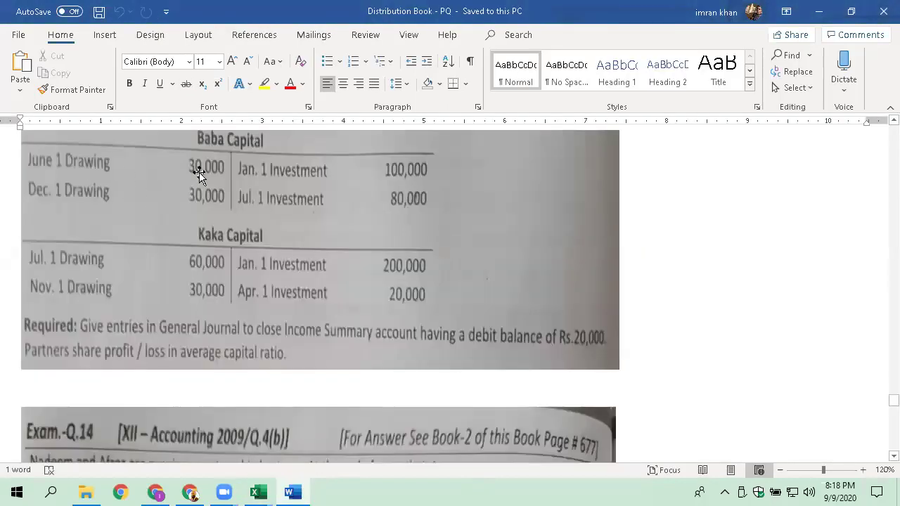
{"action": "key", "text": "alt+Tab"}
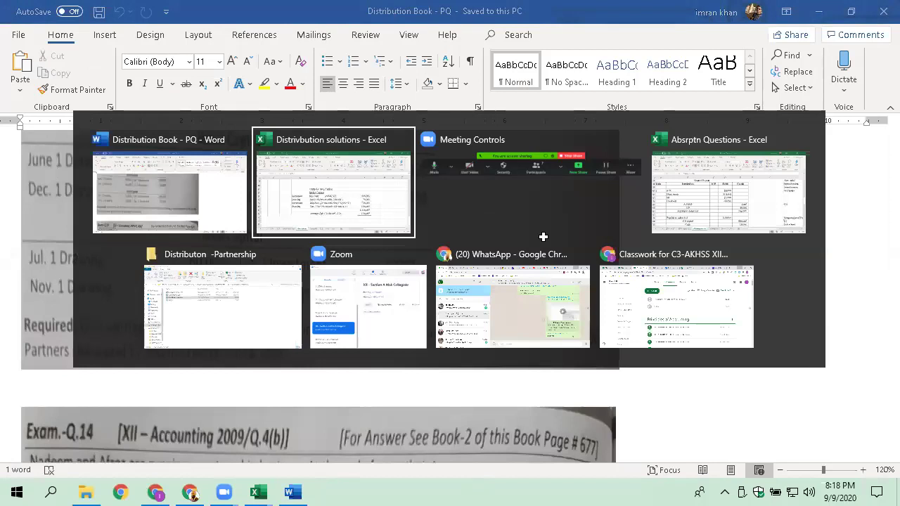
{"action": "left_click", "coordinate": [470, 281]}
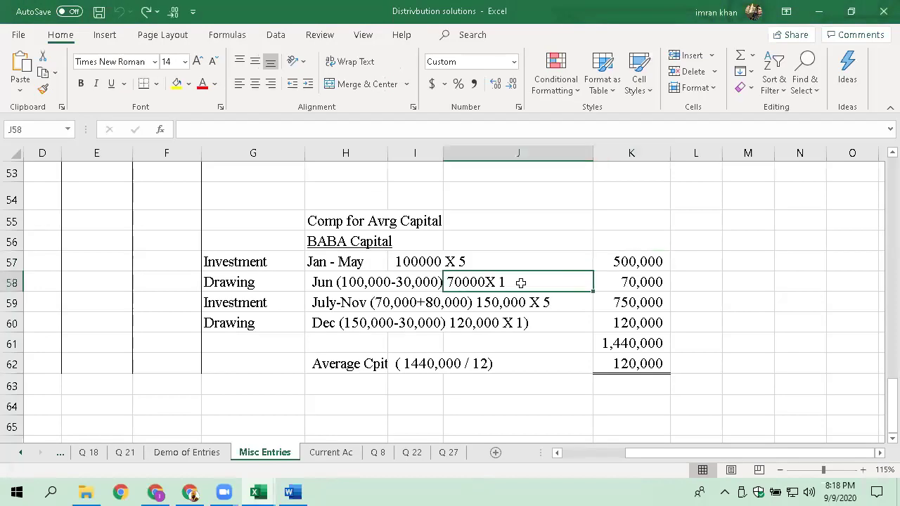
- Check the July-Nov row of the BABA computation and its amount formula against the investments in the Word question
{"action": "key", "text": "alt+Tab"}
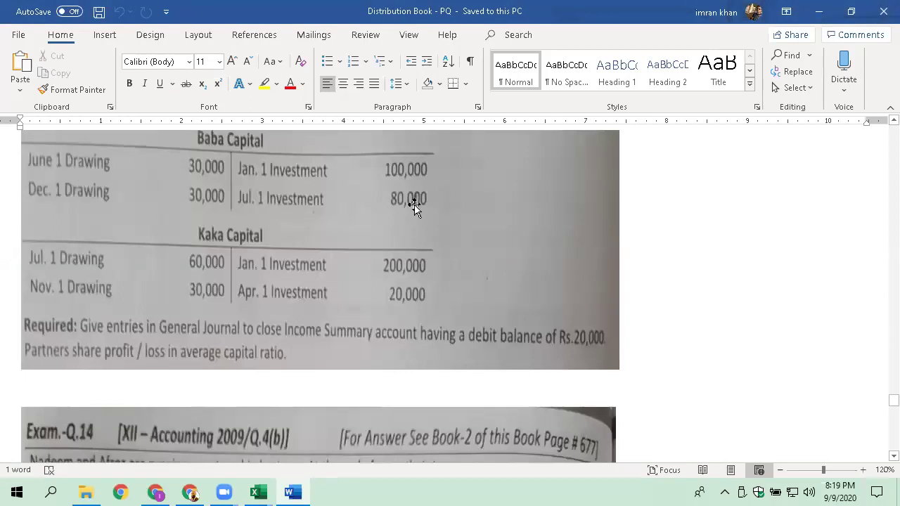
{"action": "key", "text": "alt+Tab"}
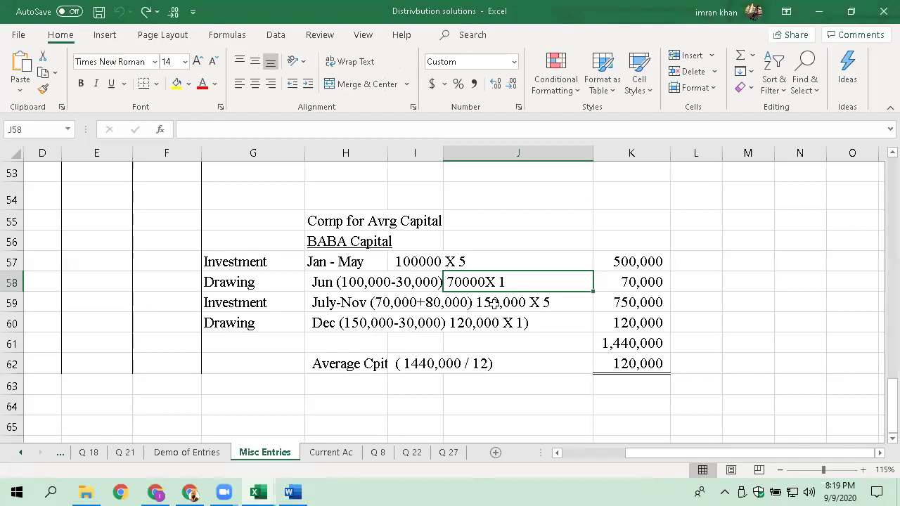
{"action": "key", "text": "alt+Tab"}
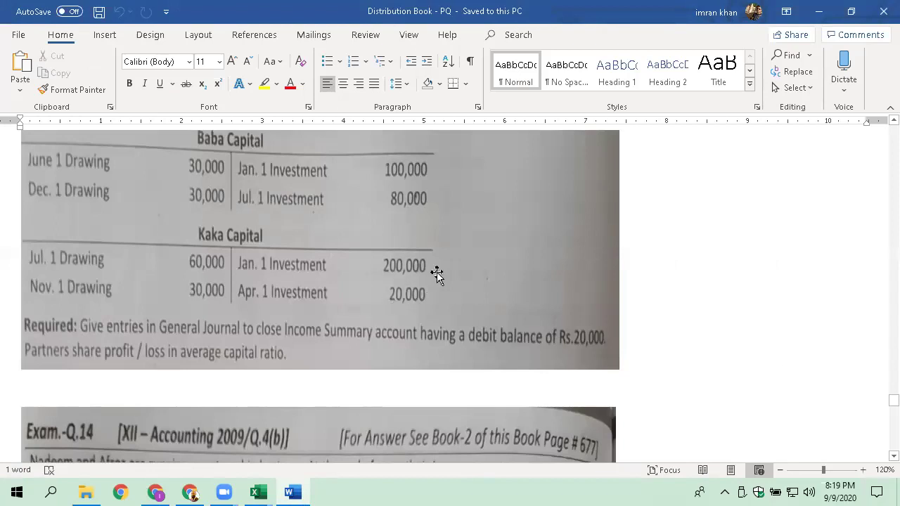
{"action": "key", "text": "alt+Tab"}
{"action": "left_click", "coordinate": [506, 307]}
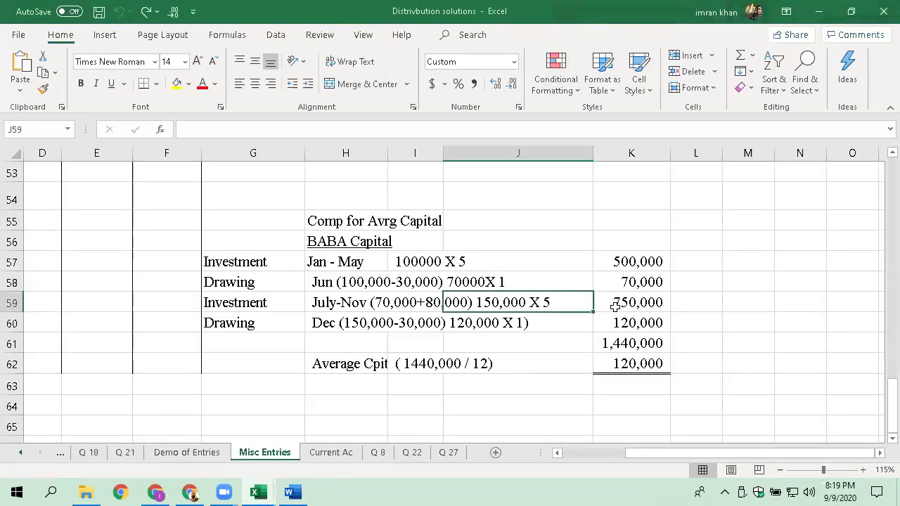
{"action": "left_click", "coordinate": [633, 302]}
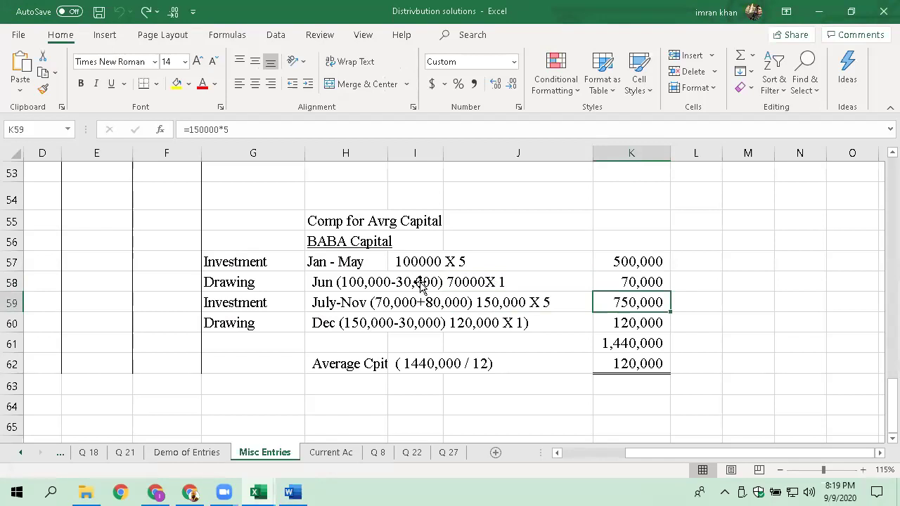
{"action": "key", "text": "alt+Tab"}
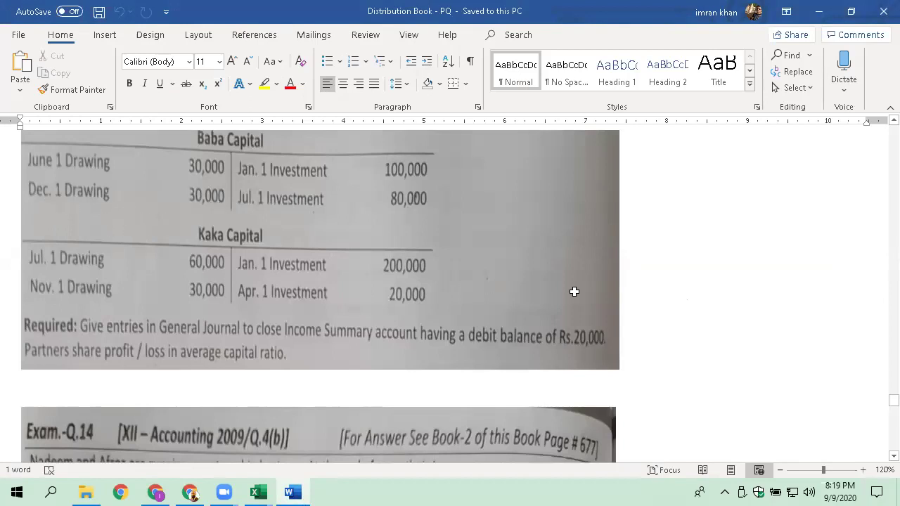
{"action": "key", "text": "alt+Tab"}
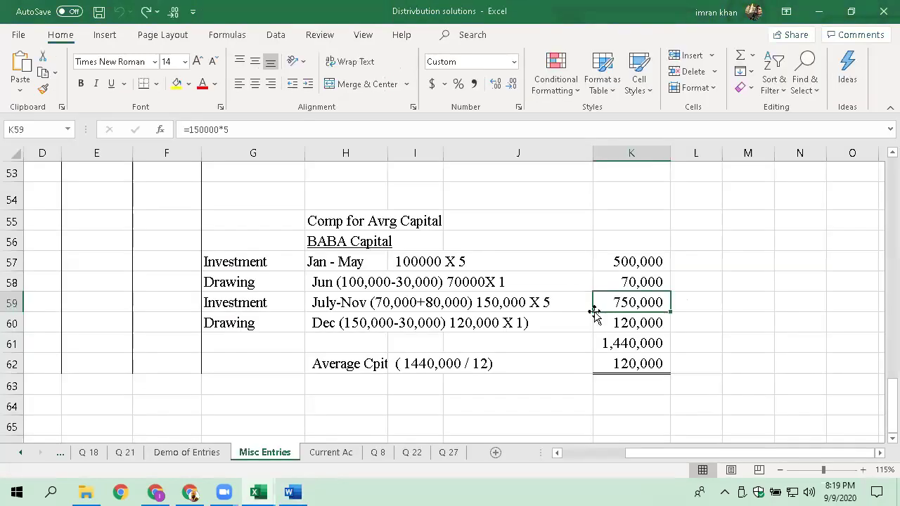
- Check the Dec drawing row against the Word question, and review the amounts, total and average capital formulas in K57:K62
{"action": "left_click", "coordinate": [467, 323]}
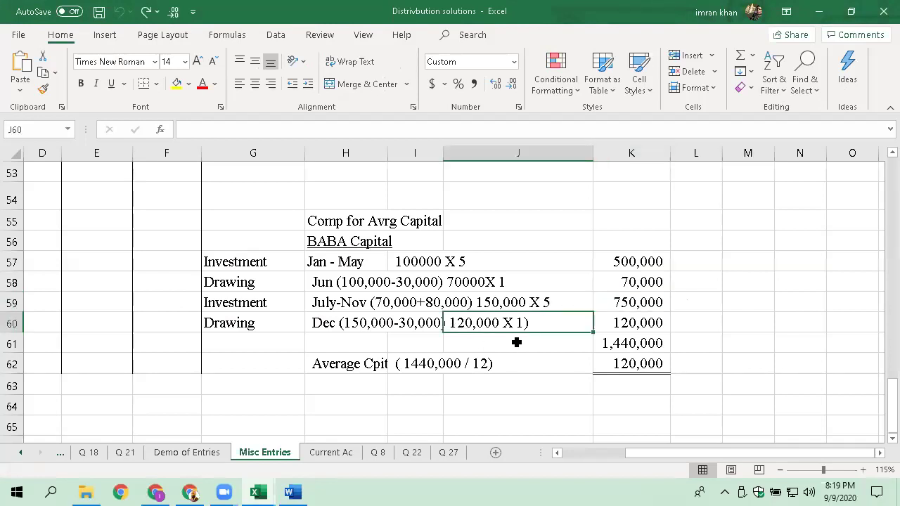
{"action": "key", "text": "alt"}
{"action": "key", "text": "alt+Tab"}
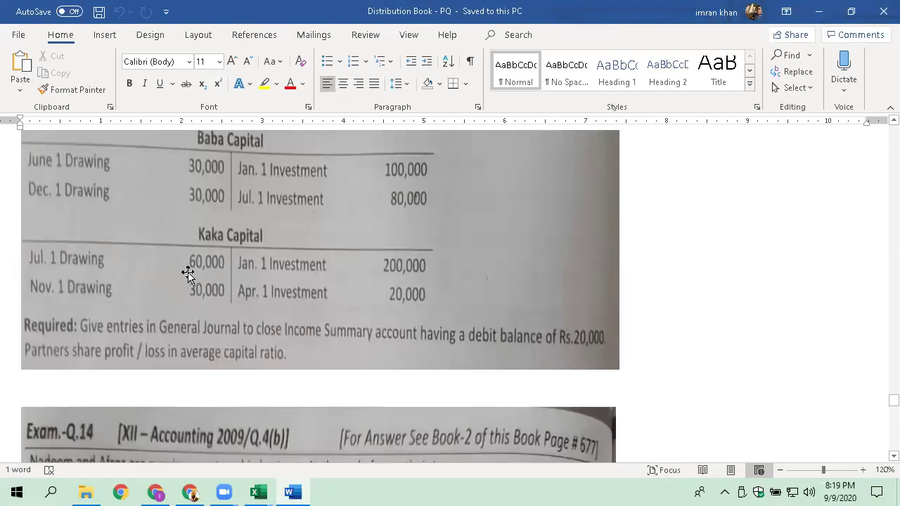
{"action": "key", "text": "alt+Tab"}
{"action": "left_click", "coordinate": [627, 324]}
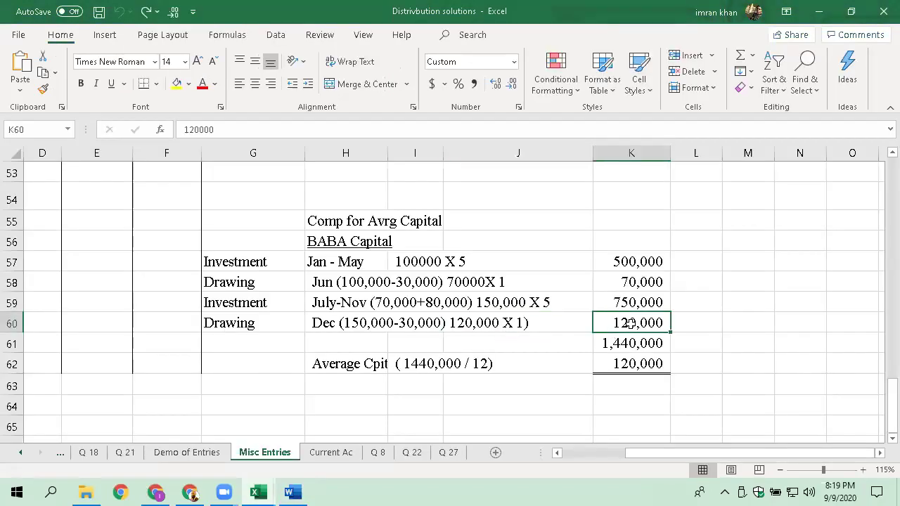
{"action": "left_click", "coordinate": [641, 260]}
{"action": "left_click", "coordinate": [638, 281]}
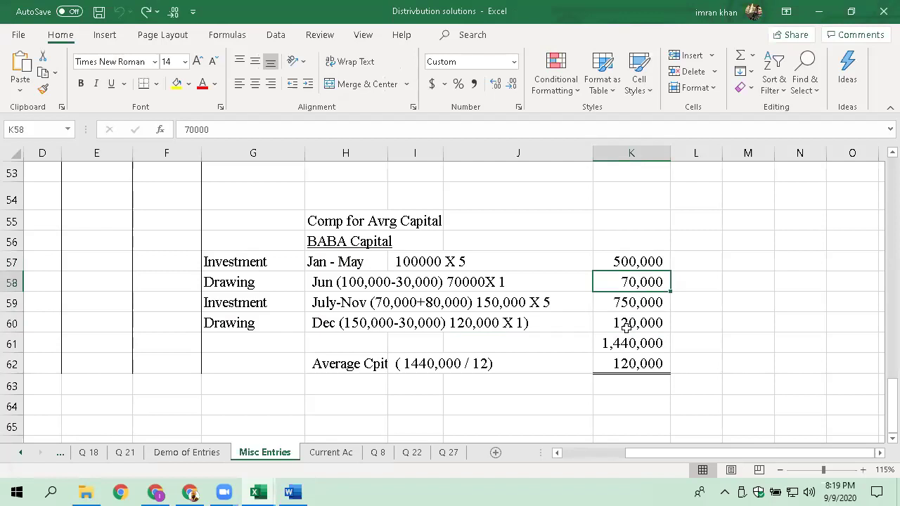
{"action": "left_click", "coordinate": [626, 323]}
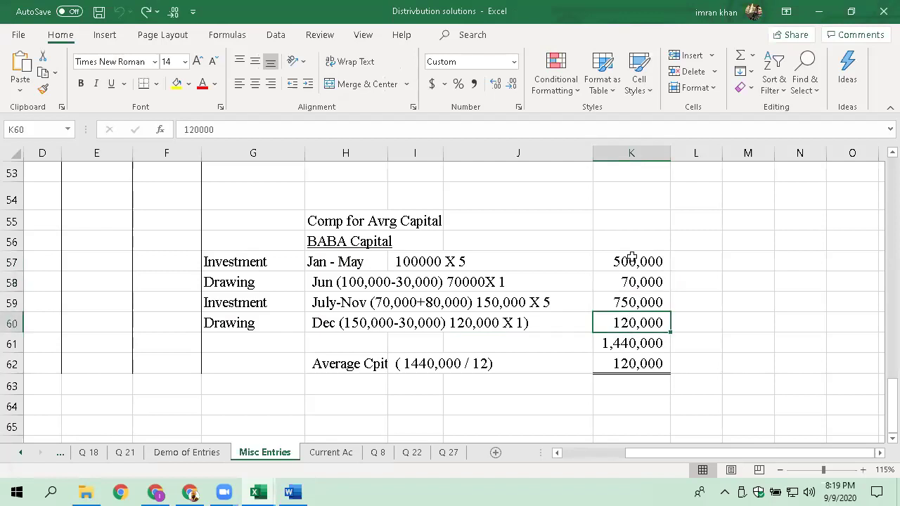
{"action": "left_click", "coordinate": [625, 343]}
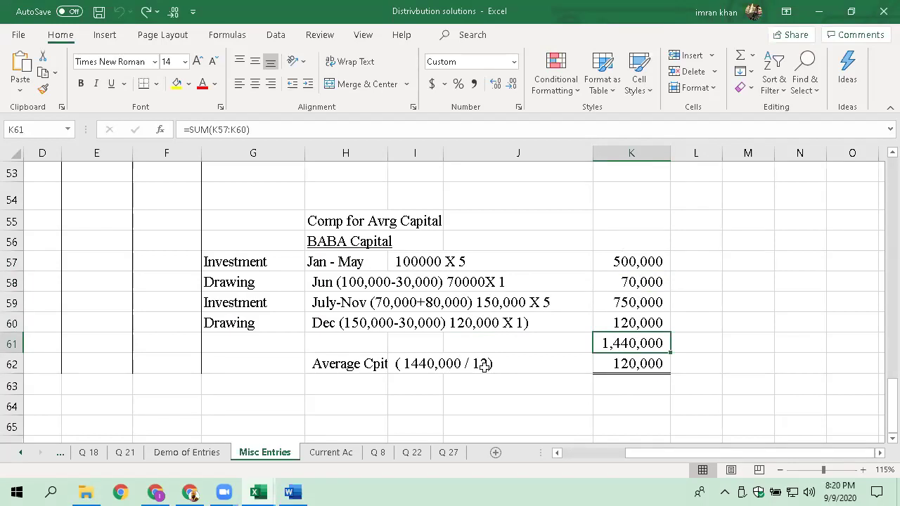
{"action": "key", "text": "Down"}
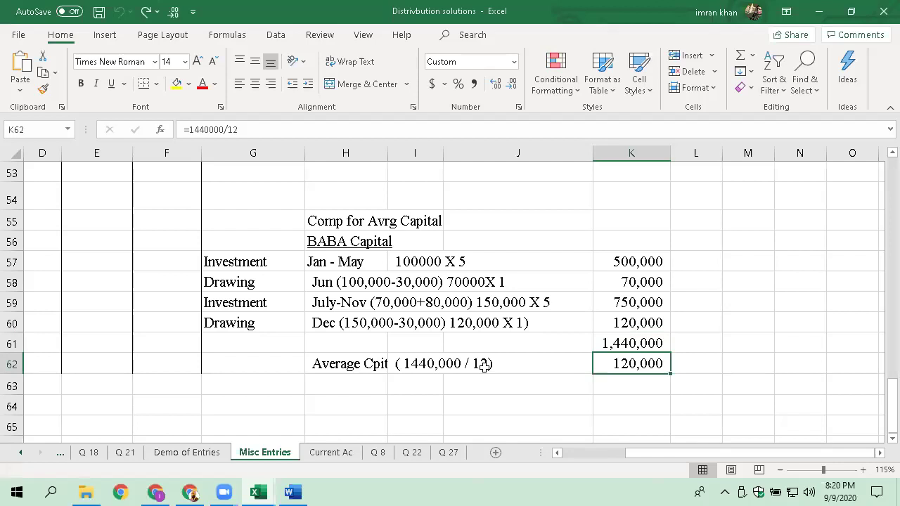
- Copy the two heading cells H55:H56 of the BABA computation to H64, below the average capital row
{"action": "key", "text": "Left"}
{"action": "key", "text": "Left"}
{"action": "key", "text": "Left"}
{"action": "key", "text": "Down"}
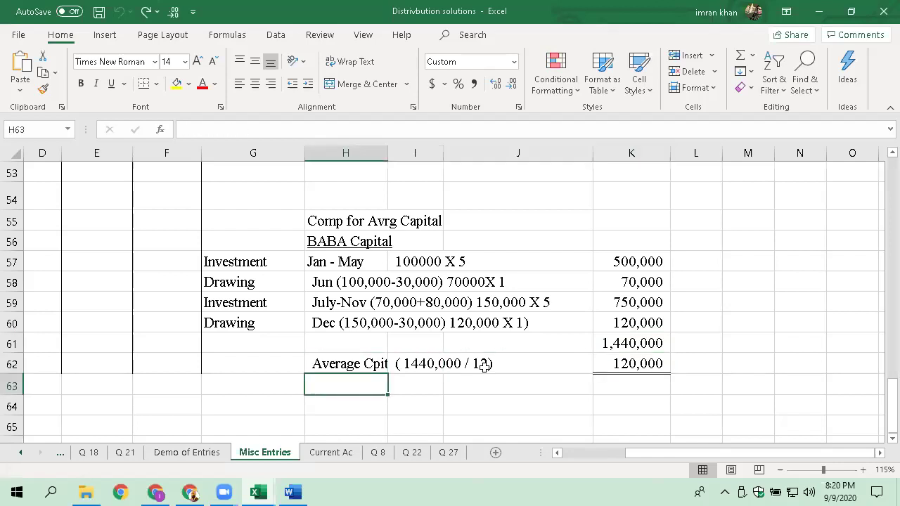
{"action": "key", "text": "Up"}
{"action": "key", "text": "Up"}
{"action": "key", "text": "Up"}
{"action": "key", "text": "Up"}
{"action": "key", "text": "Up"}
{"action": "key", "text": "Up"}
{"action": "key", "text": "Up"}
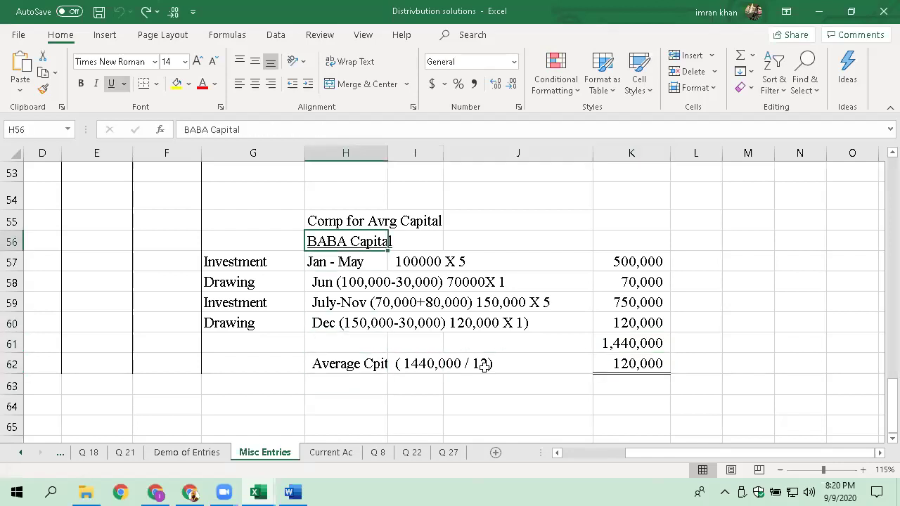
{"action": "key", "text": "shift+Up"}
{"action": "key", "text": "Up"}
{"action": "key", "text": "shift+Down"}
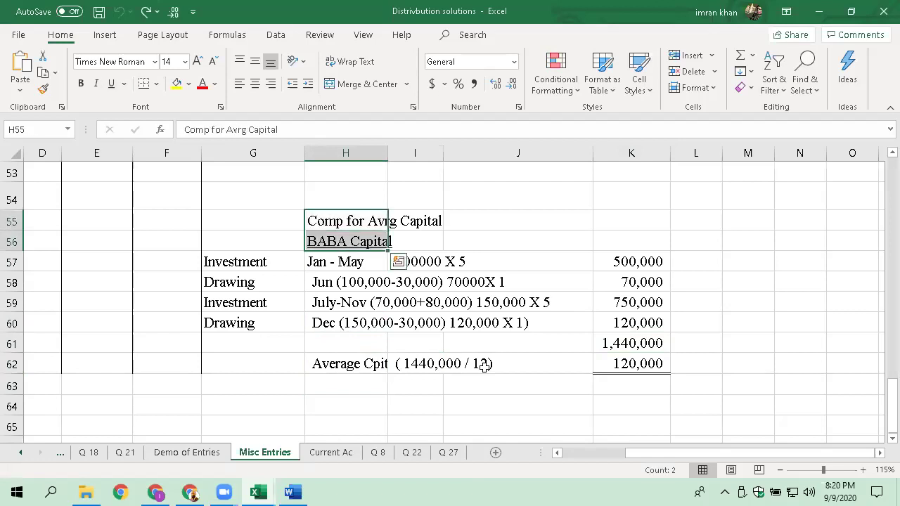
{"action": "key", "text": "ctrl+c"}
{"action": "key", "text": "Down"}
{"action": "key", "text": "Down"}
{"action": "key", "text": "Down"}
{"action": "key", "text": "Down"}
{"action": "key", "text": "Down"}
{"action": "key", "text": "Down"}
{"action": "key", "text": "Down"}
{"action": "key", "text": "Down"}
{"action": "key", "text": "Down"}
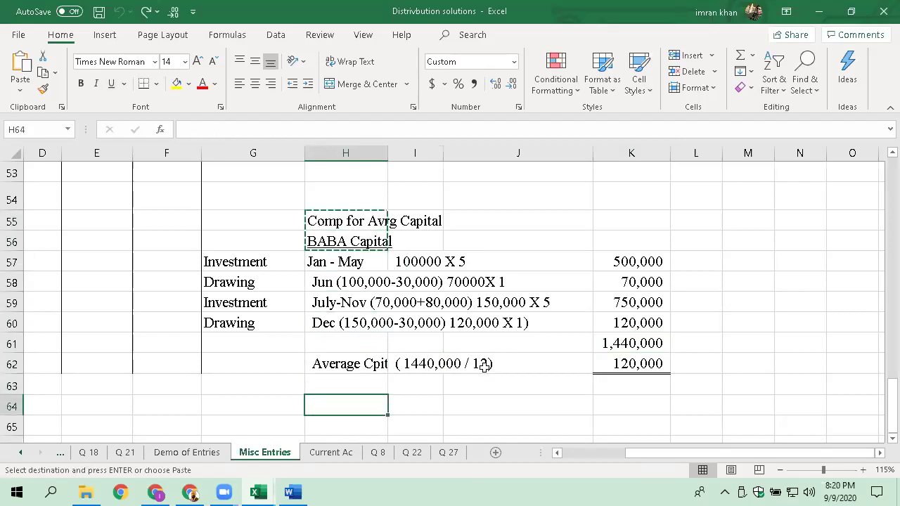
{"action": "key", "text": "ctrl+v"}
- Change the copied account heading in H65 to "KAKA Capital"
{"action": "key", "text": "Up"}
{"action": "key", "text": "Down"}
{"action": "key", "text": "Down"}
{"action": "key", "text": "F2"}
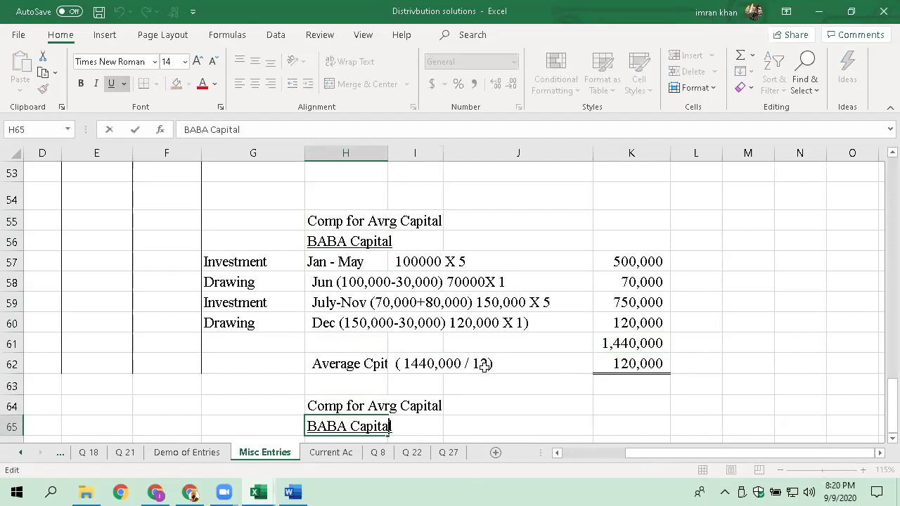
{"action": "key", "text": "Delete"}
{"action": "key", "text": "Delete"}
{"action": "key", "text": "Delete"}
{"action": "key", "text": "Delete"}
{"action": "type", "text": "KKA"}
{"action": "key", "text": "BackSpace"}
{"action": "key", "text": "BackSpace"}
{"action": "type", "text": "A"}
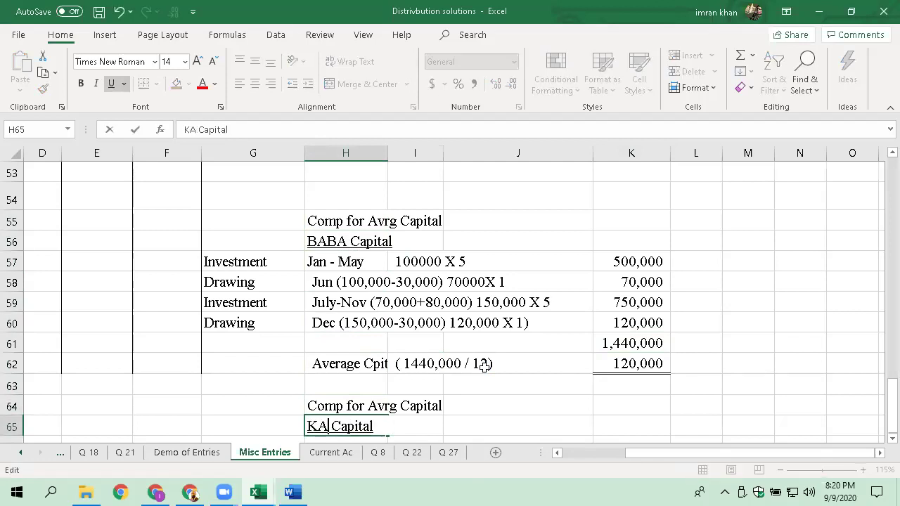
{"action": "type", "text": "KA"}
{"action": "key", "text": "Return"}
- Copy the BABA computation block G57:K62, including the total and average rows, to G66 under the KAKA Capital heading
{"action": "key", "text": "Down"}
{"action": "key", "text": "Down"}
{"action": "key", "text": "Down"}
{"action": "key", "text": "Up"}
{"action": "key", "text": "Up"}
{"action": "key", "text": "Up"}
{"action": "key", "text": "Up"}
{"action": "key", "text": "Up"}
{"action": "key", "text": "Up"}
{"action": "key", "text": "Up"}
{"action": "key", "text": "Up"}
{"action": "key", "text": "Up"}
{"action": "key", "text": "Up"}
{"action": "key", "text": "Up"}
{"action": "key", "text": "Up"}
{"action": "key", "text": "Left"}
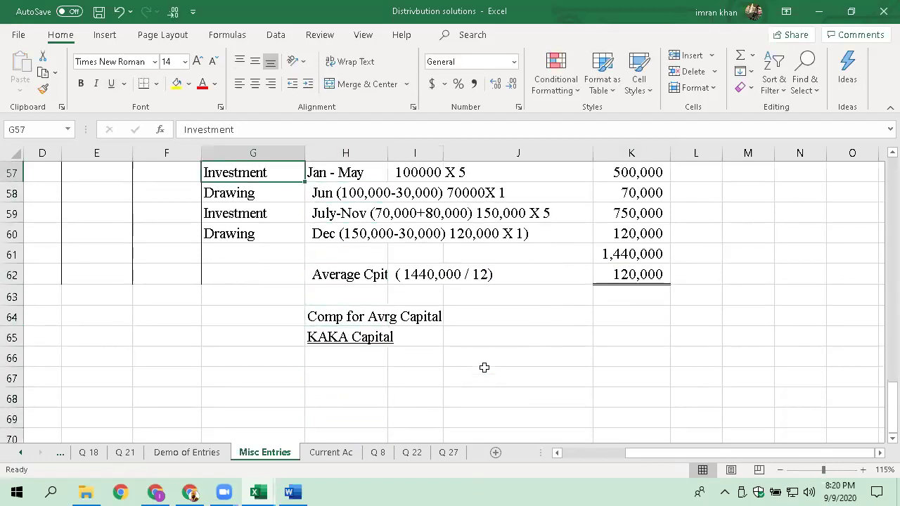
{"action": "key", "text": "shift+Down"}
{"action": "key", "text": "shift+Down"}
{"action": "key", "text": "shift+Down"}
{"action": "key", "text": "shift+Right"}
{"action": "key", "text": "ctrl+q"}
{"action": "key", "text": "Right"}
{"action": "key", "text": "Right"}
{"action": "key", "text": "Right"}
{"action": "key", "text": "Escape"}
{"action": "key", "text": "shift+Right"}
{"action": "key", "text": "shift+Right"}
{"action": "key", "text": "shift+Right"}
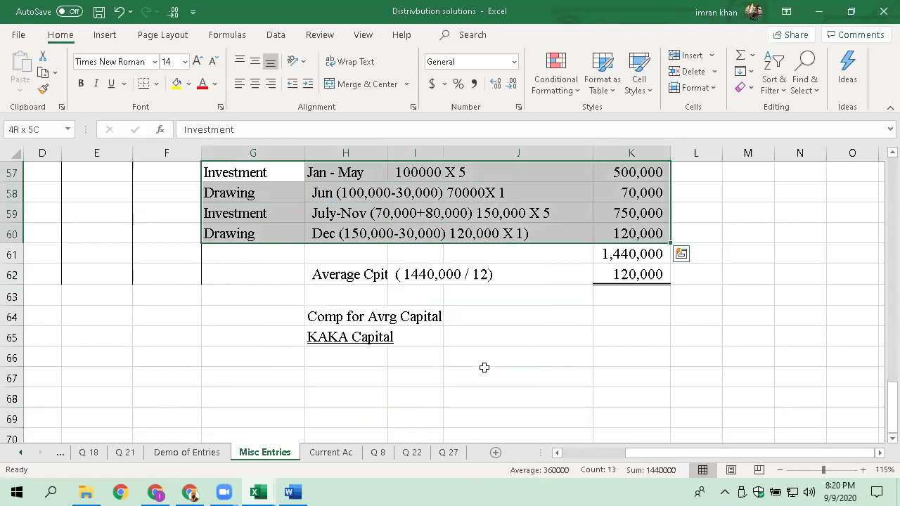
{"action": "key", "text": "shift+Down"}
{"action": "key", "text": "shift+Down"}
{"action": "key", "text": "ctrl+c"}
{"action": "key", "text": "Down"}
{"action": "key", "text": "Down"}
{"action": "key", "text": "Down"}
{"action": "key", "text": "Down"}
{"action": "key", "text": "Down"}
{"action": "key", "text": "Down"}
{"action": "key", "text": "Down"}
{"action": "key", "text": "Down"}
{"action": "key", "text": "Down"}
{"action": "key", "text": "Return"}
- Consult the Kaka Capital account in the Word question and change the first investment period in H66 to "Jan - Mar"
{"action": "key", "text": "Right"}
{"action": "key", "text": "alt+Tab"}
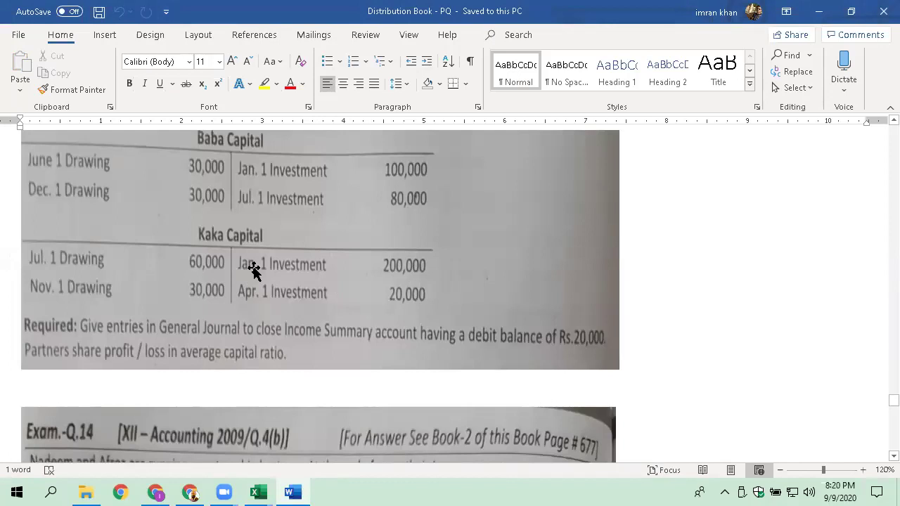
{"action": "key", "text": "alt+Tab"}
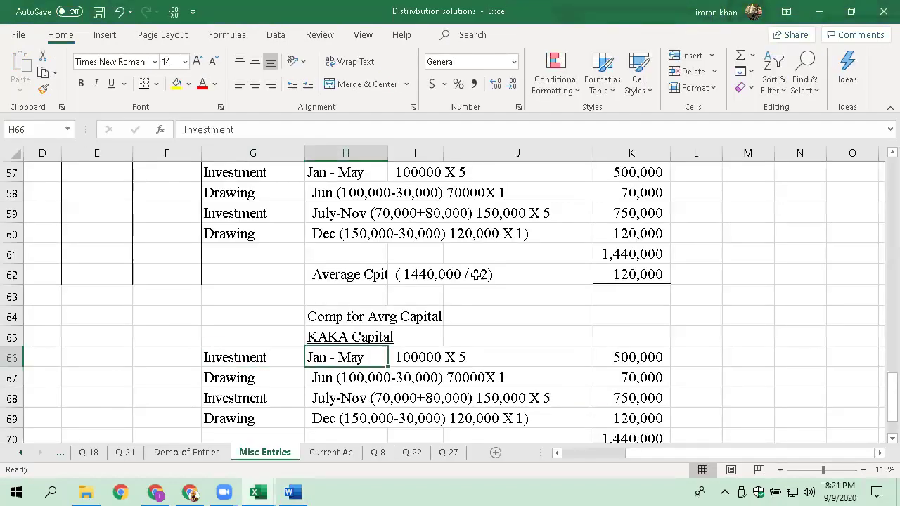
{"action": "key", "text": "F2"}
{"action": "key", "text": "BackSpace"}
{"action": "key", "text": "BackSpace"}
{"action": "type", "text": "ar"}
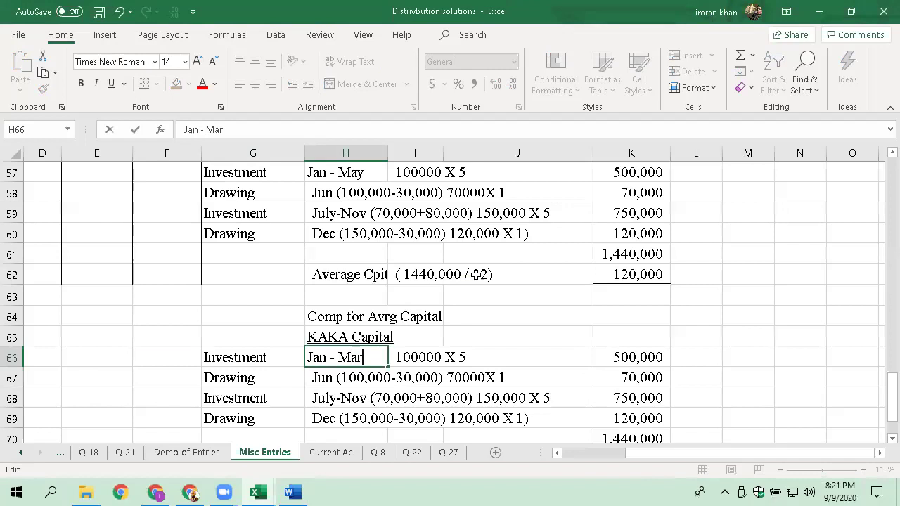
{"action": "key", "text": "ctrl+Return"}
- Change the first KAKA investment calculation in I66 to "200000 X 3"
{"action": "key", "text": "Right"}
{"action": "key", "text": "F2"}
{"action": "key", "text": "Left"}
{"action": "key", "text": "Left"}
{"action": "key", "text": "Left"}
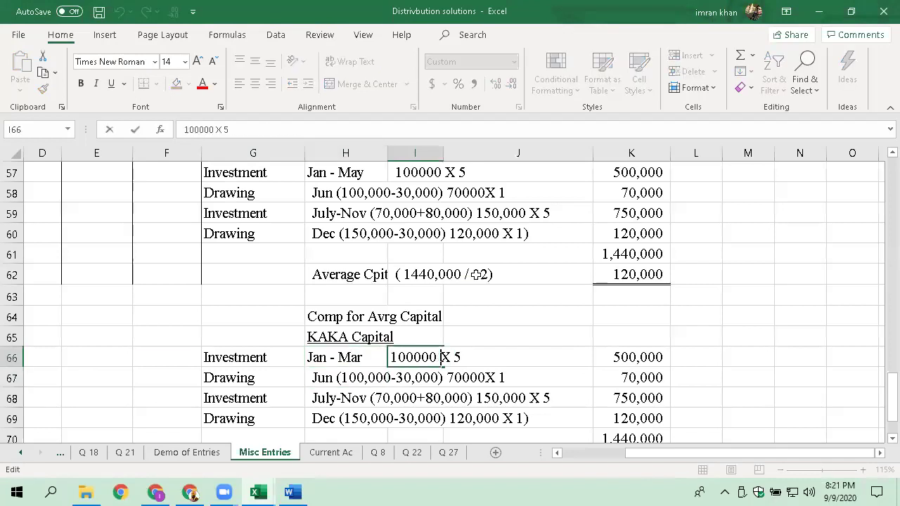
{"action": "key", "text": "Delete"}
{"action": "type", "text": "2"}
{"action": "key", "text": "Right"}
{"action": "type", "text": "3"}
{"action": "key", "text": "Tab"}
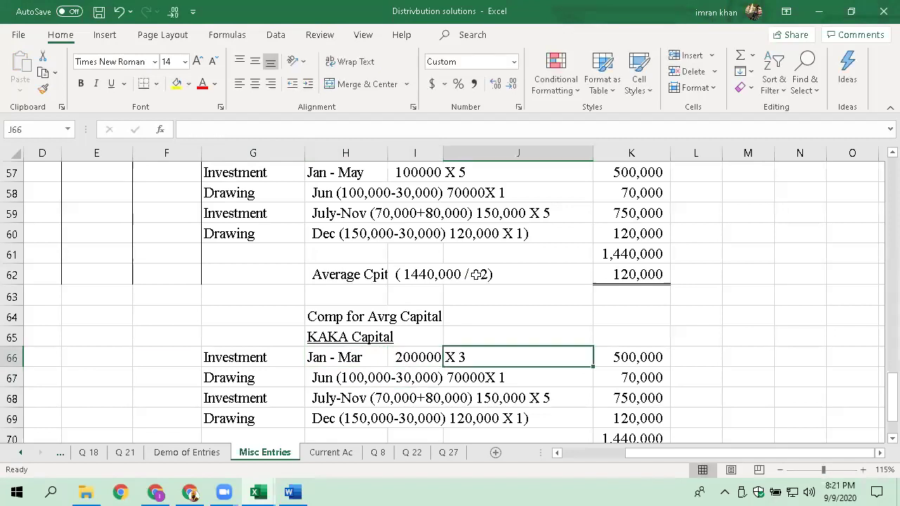
- Change the first KAKA investment amount in K66 to 600,000
{"action": "key", "text": "Tab"}
{"action": "key", "text": "F2"}
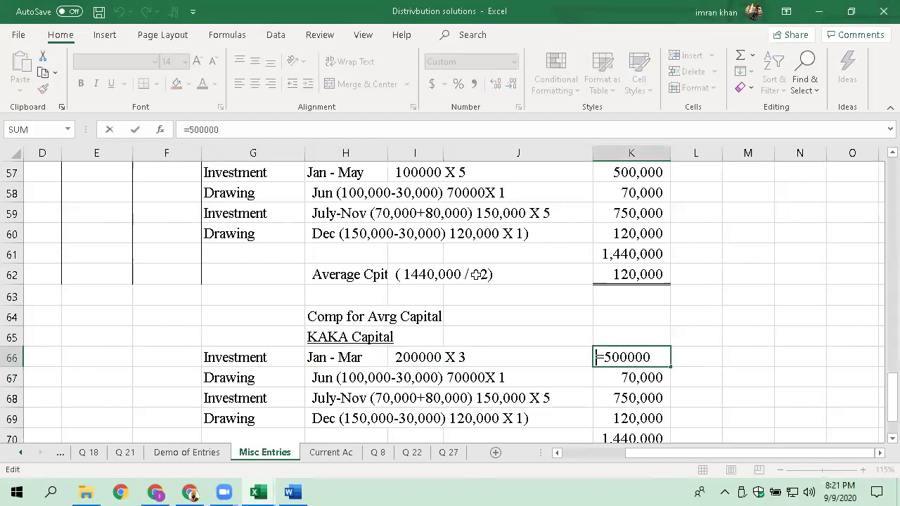
{"action": "key", "text": "Delete"}
{"action": "type", "text": "6"}
{"action": "key", "text": "Return"}
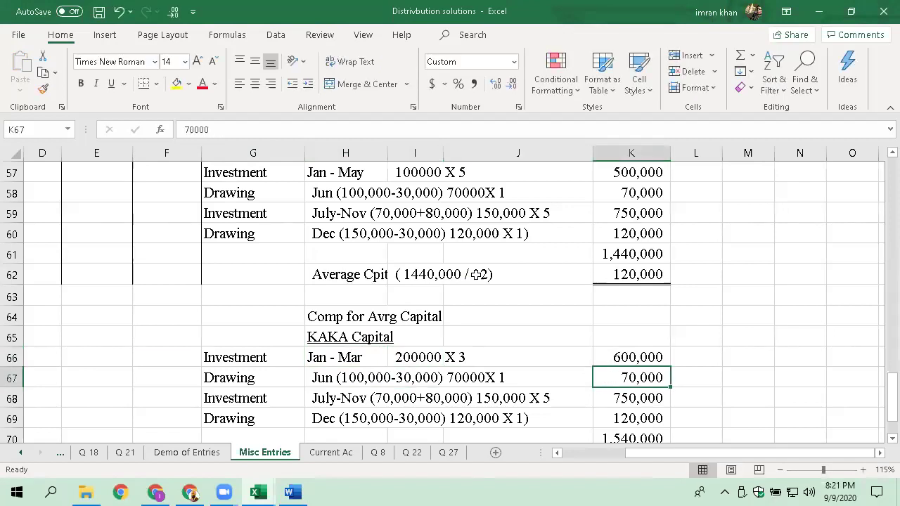
- Check the Kaka Capital entries in the Word question and copy the "Investment" label from G68 into G67
{"action": "key", "text": "Left"}
{"action": "key", "text": "Left"}
{"action": "key", "text": "Left"}
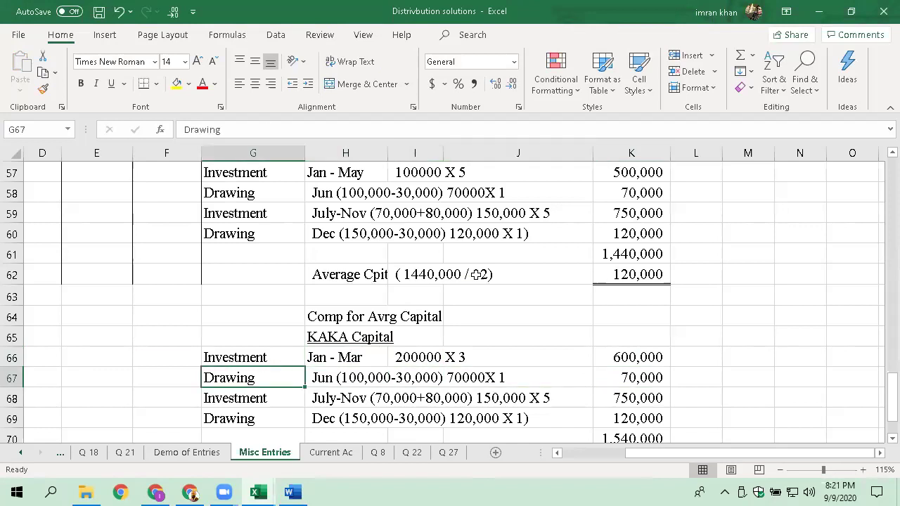
{"action": "key", "text": "alt+Tab"}
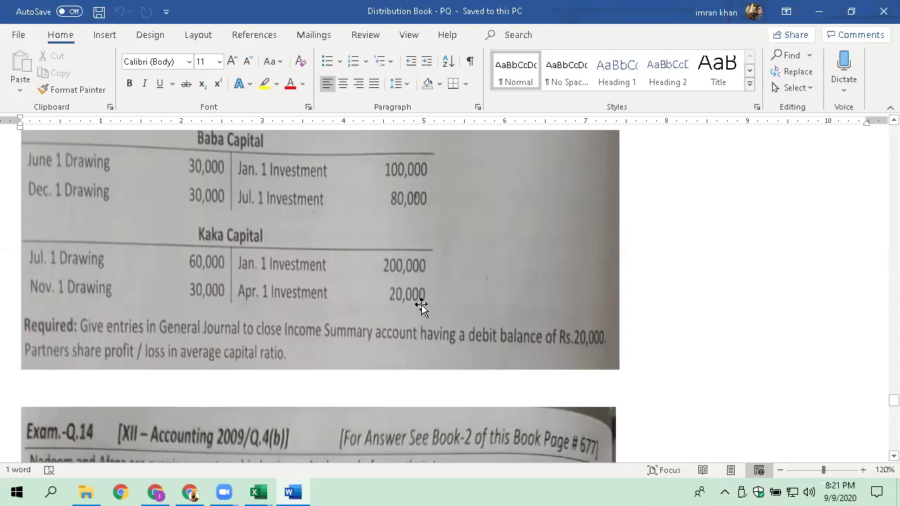
{"action": "key", "text": "alt+Tab"}
{"action": "key", "text": "Right"}
{"action": "key", "text": "Left"}
{"action": "key", "text": "Left"}
{"action": "key", "text": "Down"}
{"action": "key", "text": "Right"}
{"action": "key", "text": "ctrl+c"}
{"action": "key", "text": "Up"}
{"action": "key", "text": "Return"}
- Change the month at the start of the second KAKA entry in H67 to "Apr"
{"action": "key", "text": "Right"}
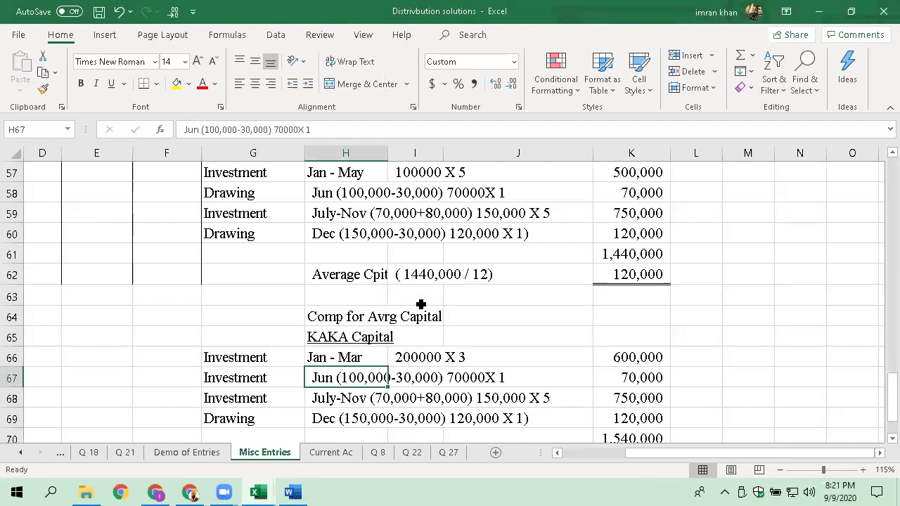
{"action": "key", "text": "F2"}
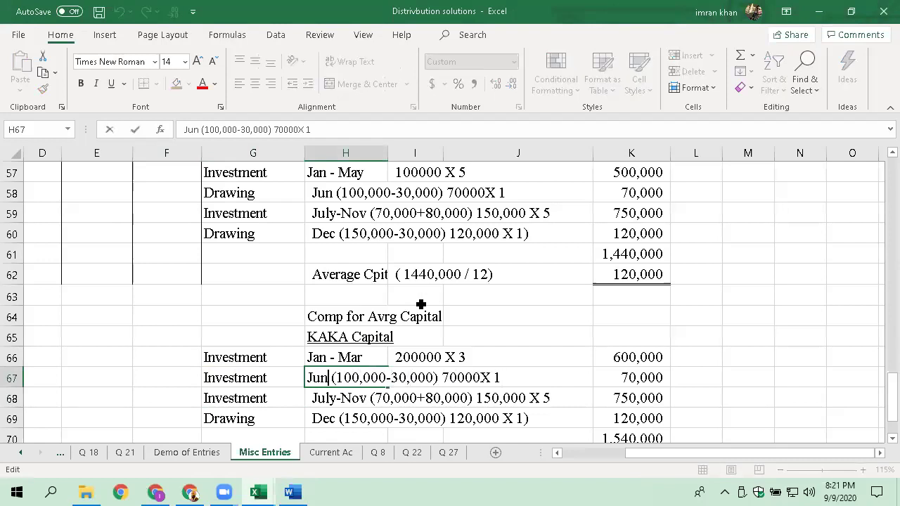
{"action": "key", "text": "Delete"}
{"action": "key", "text": "Delete"}
{"action": "key", "text": "Delete"}
{"action": "key", "text": "Delete"}
{"action": "type", "text": "A"}
{"action": "type", "text": "r"}
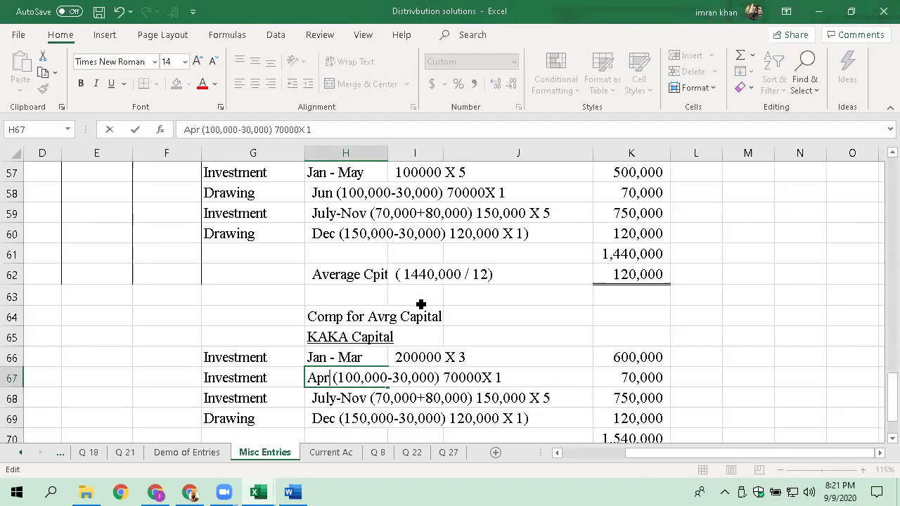
- Change the bracketed calculation in H67 to "(200,000+20,000)"
{"action": "key", "text": "Right"}
{"action": "key", "text": "Delete"}
{"action": "key", "text": "Delete"}
{"action": "type", "text": "22"}
{"action": "key", "text": "Left"}
{"action": "key", "text": "Delete"}
{"action": "type", "text": "0"}
{"action": "key", "text": "Right"}
{"action": "key", "text": "Right"}
{"action": "key", "text": "Right"}
{"action": "key", "text": "Right"}
{"action": "key", "text": "Right"}
{"action": "key", "text": "Delete"}
{"action": "type", "text": "+2"}
{"action": "key", "text": "Delete"}
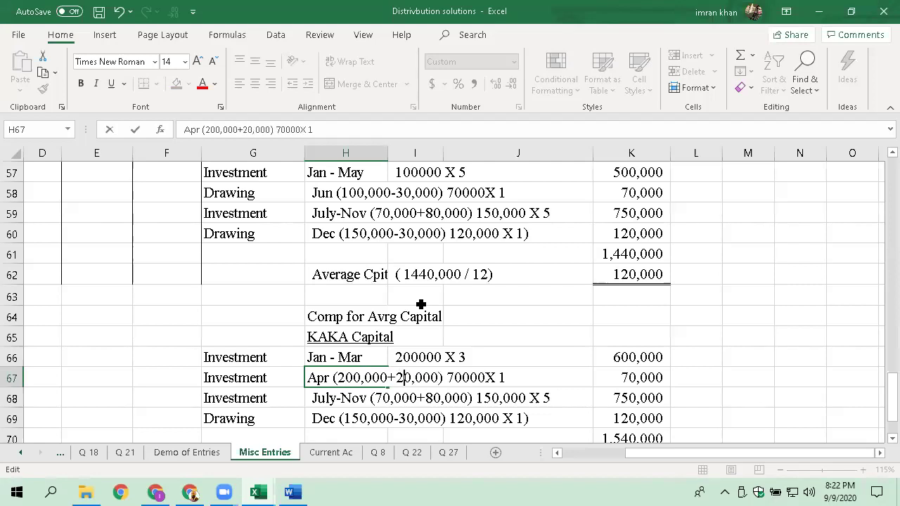
- Change the capital figure following the brackets in H67 to 220,000
{"action": "key", "text": "Right"}
{"action": "key", "text": "Right"}
{"action": "key", "text": "Right"}
{"action": "key", "text": "Right"}
{"action": "key", "text": "Right"}
{"action": "key", "text": "Right"}
{"action": "key", "text": "Right"}
{"action": "key", "text": "Delete"}
{"action": "type", "text": "220"}
{"action": "key", "text": "Delete"}
{"action": "type", "text": ","}
- Consult the Kaka Capital dates in the Word question and set the month multiplier in H67 to 3
{"action": "key", "text": "Right"}
{"action": "key", "text": "Right"}
{"action": "key", "text": "Right"}
{"action": "key", "text": "alt+Tab"}
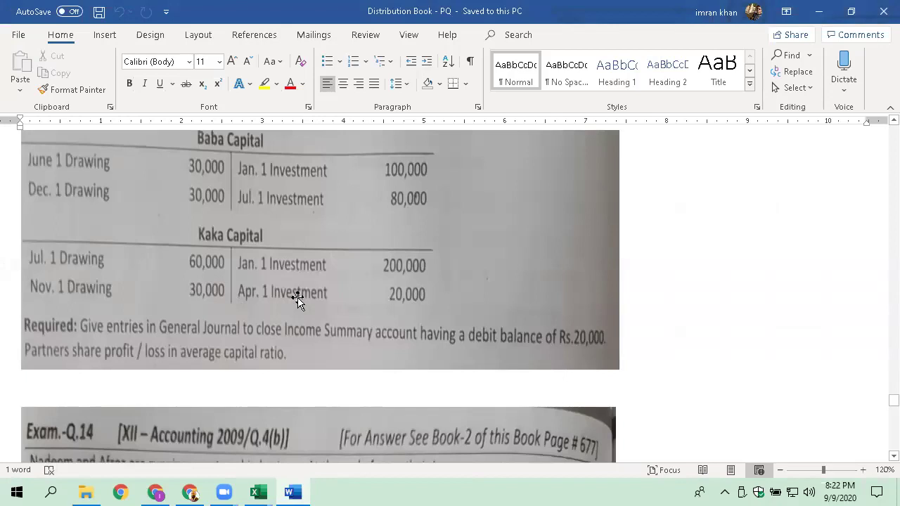
{"action": "key", "text": "alt+Tab"}
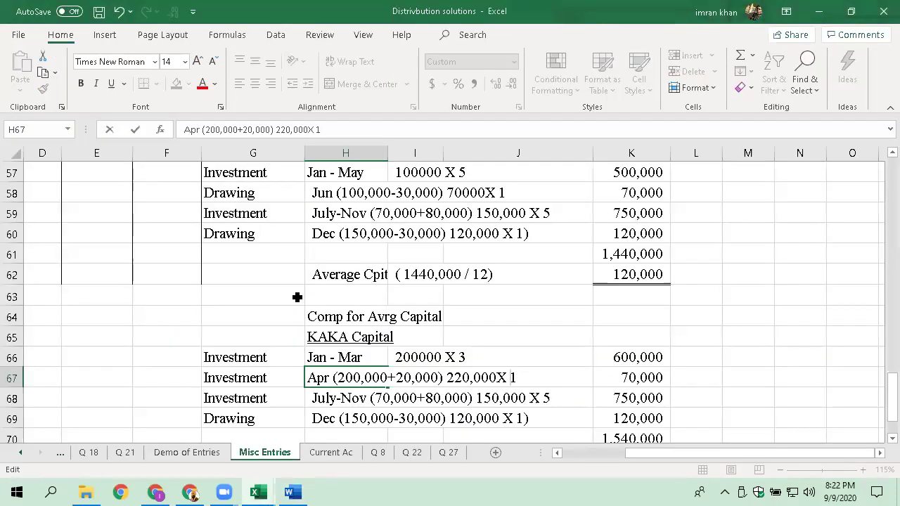
{"action": "key", "text": "Delete"}
{"action": "type", "text": "3"}
- Extend the period in H67 to "Apr-June" and commit the entry
{"action": "key", "text": "Left"}
{"action": "key", "text": "Left"}
{"action": "key", "text": "Left"}
{"action": "key", "text": "Left"}
{"action": "key", "text": "Left"}
{"action": "key", "text": "Left"}
{"action": "key", "text": "Left"}
{"action": "key", "text": "Left"}
{"action": "key", "text": "Left"}
{"action": "key", "text": "Left"}
{"action": "key", "text": "Left"}
{"action": "key", "text": "Left"}
{"action": "key", "text": "Left"}
{"action": "key", "text": "Left"}
{"action": "key", "text": "Left"}
{"action": "key", "text": "Left"}
{"action": "key", "text": "Left"}
{"action": "key", "text": "Left"}
{"action": "key", "text": "Left"}
{"action": "key", "text": "Left"}
{"action": "key", "text": "Right"}
{"action": "type", "text": "-U"}
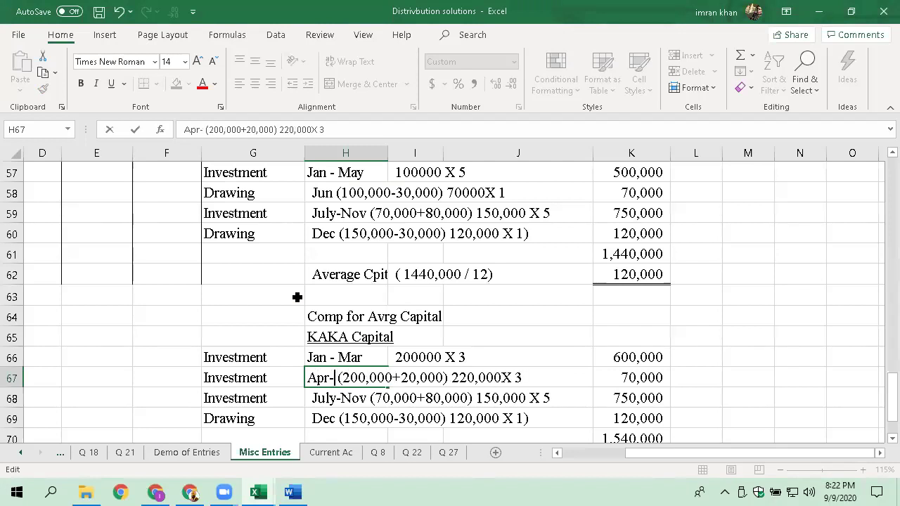
{"action": "key", "text": "BackSpace"}
{"action": "type", "text": "June"}
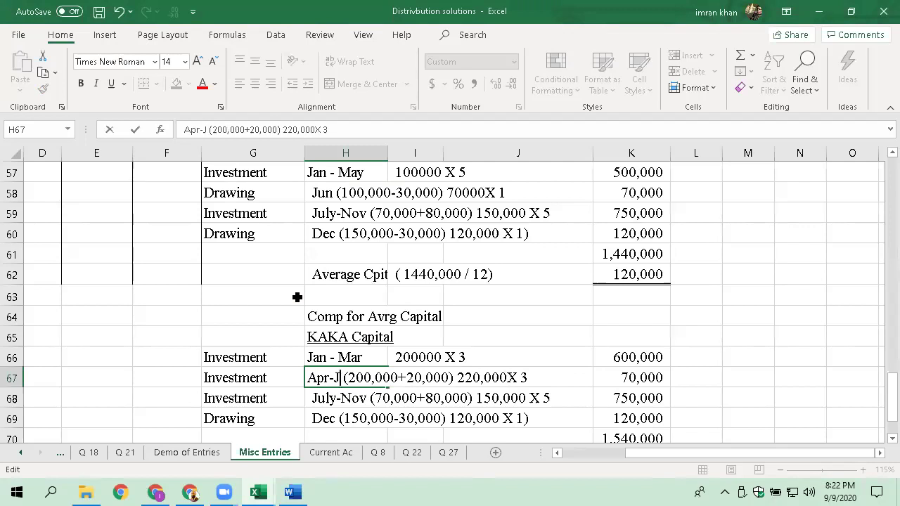
{"action": "key", "text": "Return"}
- Enter the formula =220000*3 as the April to June amount in K67
{"action": "key", "text": "Up"}
{"action": "key", "text": "Right"}
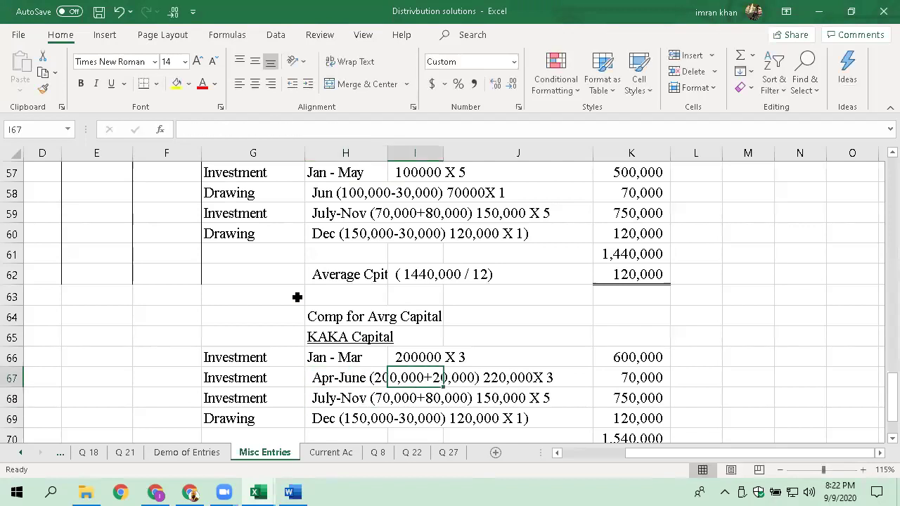
{"action": "key", "text": "Right"}
{"action": "key", "text": "Right"}
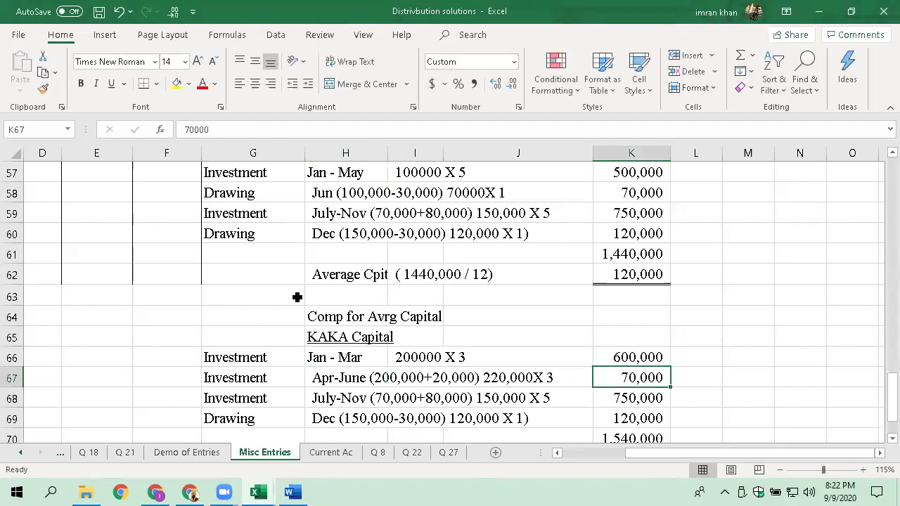
{"action": "type", "text": "=20"}
{"action": "key", "text": "BackSpace"}
{"action": "type", "text": "20000*3"}
{"action": "key", "text": "Return"}
{"action": "key", "text": "Up"}
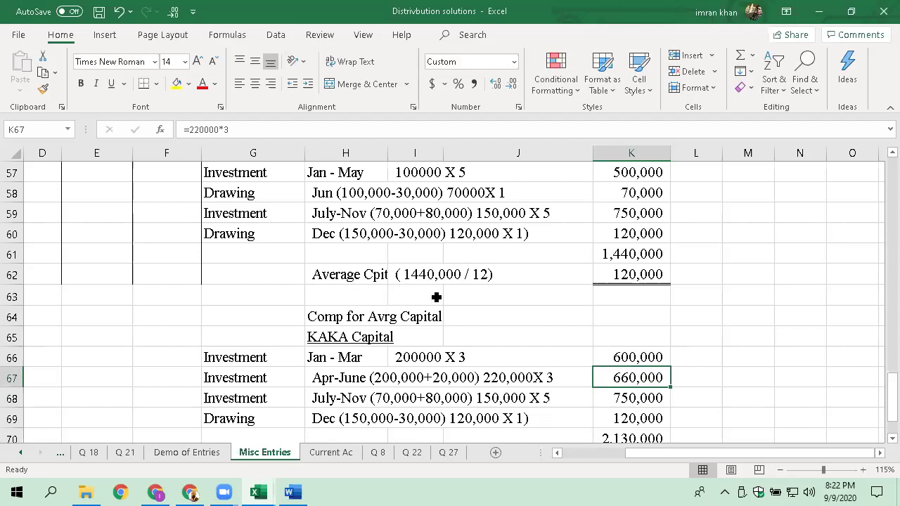
- Consult the Kaka Capital drawings in the Word question and remove "Nov" from the period in H68
{"action": "key", "text": "Left"}
{"action": "key", "text": "Left"}
{"action": "key", "text": "Left"}
{"action": "key", "text": "Down"}
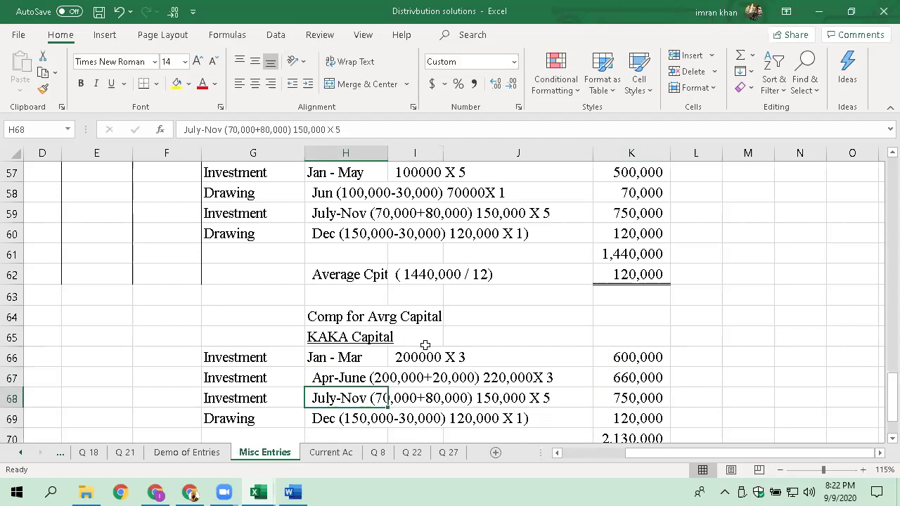
{"action": "key", "text": "alt+Tab"}
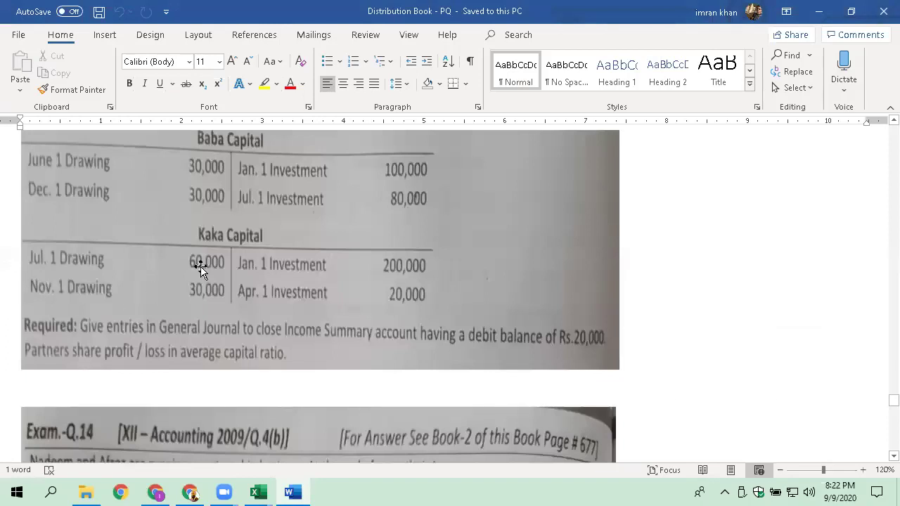
{"action": "key", "text": "alt+Tab"}
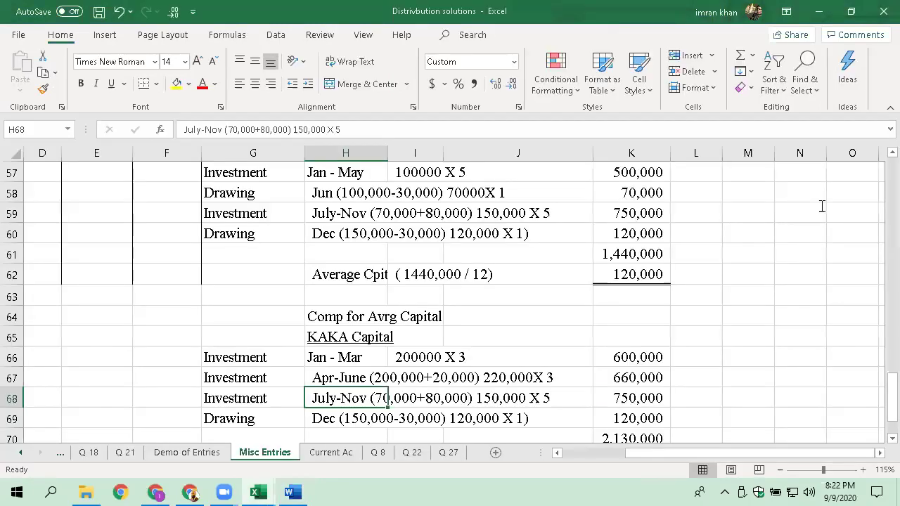
{"action": "key", "text": "F2"}
{"action": "key", "text": "Left"}
{"action": "key", "text": "Left"}
{"action": "key", "text": "Left"}
{"action": "key", "text": "Left"}
{"action": "key", "text": "Left"}
{"action": "key", "text": "Left"}
{"action": "key", "text": "Left"}
{"action": "key", "text": "Left"}
{"action": "key", "text": "Left"}
{"action": "key", "text": "Left"}
{"action": "key", "text": "Left"}
{"action": "key", "text": "Left"}
{"action": "key", "text": "Left"}
{"action": "key", "text": "Left"}
{"action": "key", "text": "Left"}
{"action": "key", "text": "Left"}
{"action": "key", "text": "Left"}
{"action": "key", "text": "Left"}
{"action": "key", "text": "Left"}
{"action": "key", "text": "Left"}
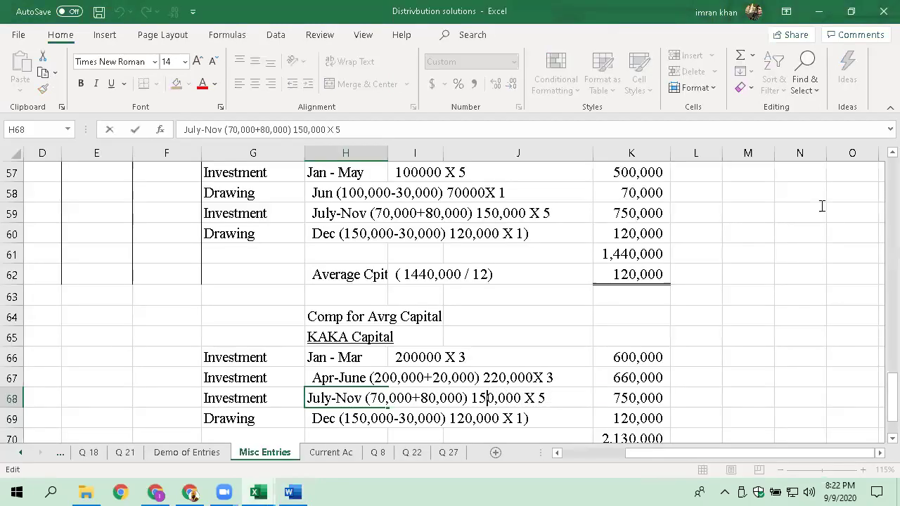
{"action": "key", "text": "Home"}
{"action": "key", "text": "Delete"}
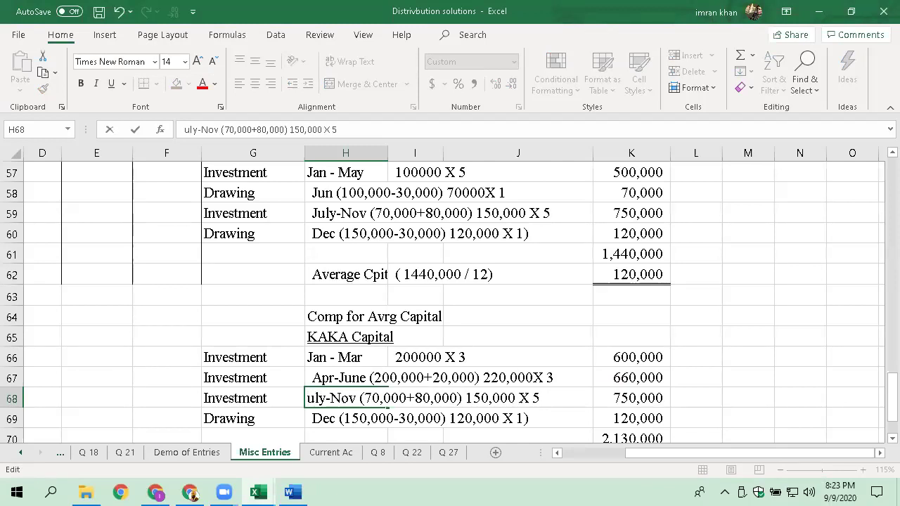
{"action": "type", "text": "J"}
{"action": "key", "text": "Right"}
{"action": "key", "text": "Right"}
{"action": "key", "text": "Right"}
{"action": "key", "text": "Right"}
{"action": "key", "text": "Right"}
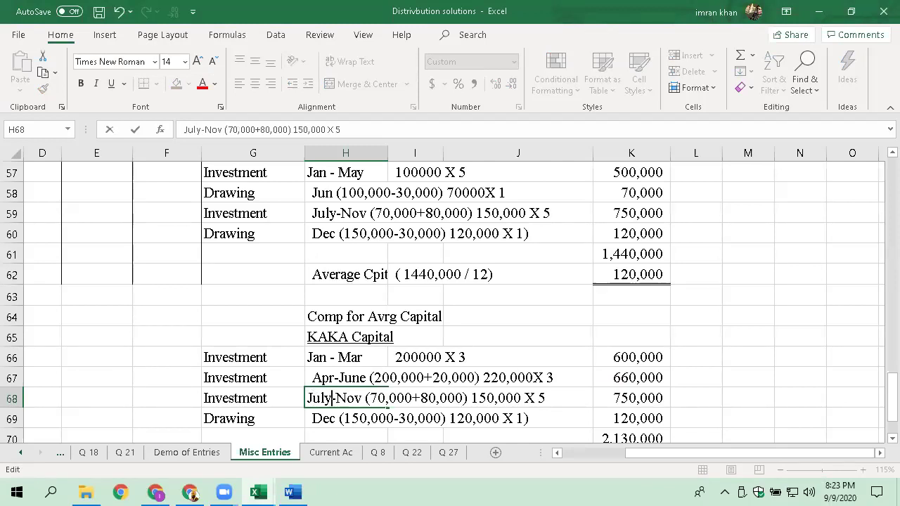
{"action": "key", "text": "BackSpace"}
{"action": "key", "text": "Delete"}
{"action": "key", "text": "Delete"}
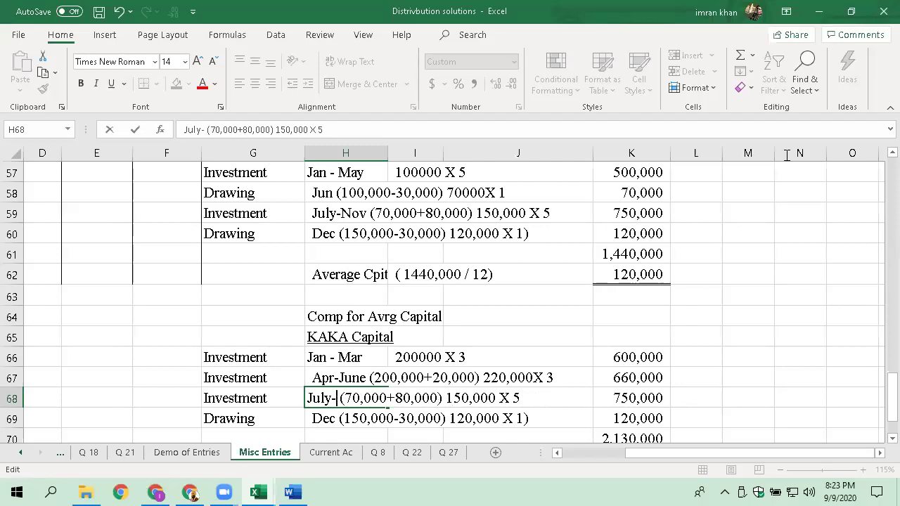
- Recheck the drawing dates in Word, then set H68's period to "July- Oct" and its first bracketed figure to 220,000
{"action": "key", "text": "alt+Tab"}
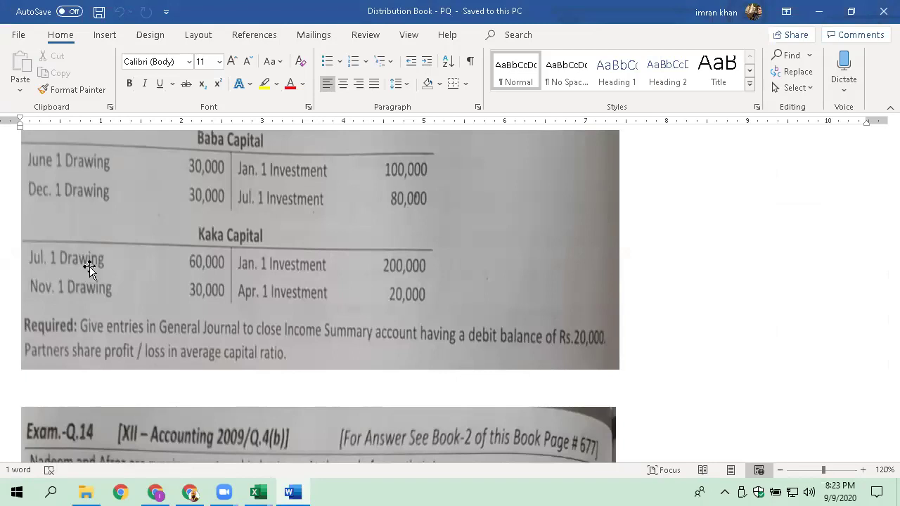
{"action": "key", "text": "alt+Tab"}
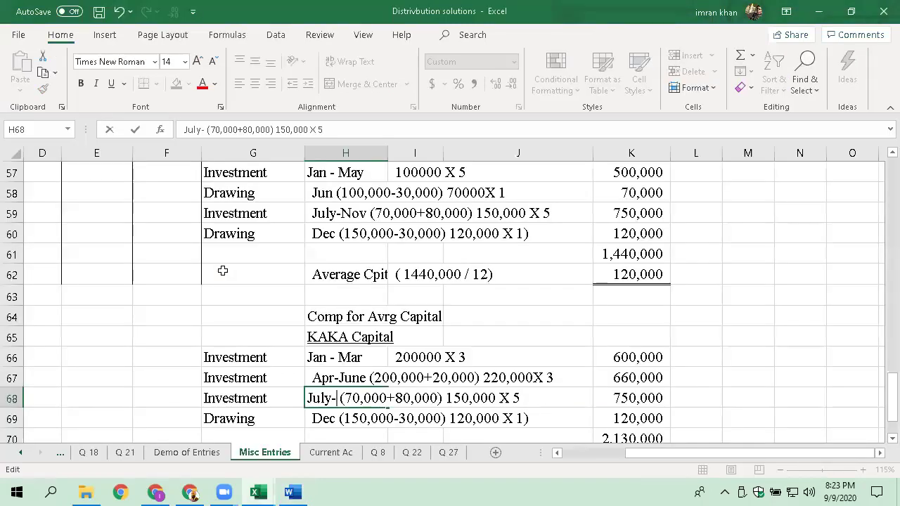
{"action": "key", "text": "Right"}
{"action": "key", "text": "Right"}
{"action": "key", "text": "Delete"}
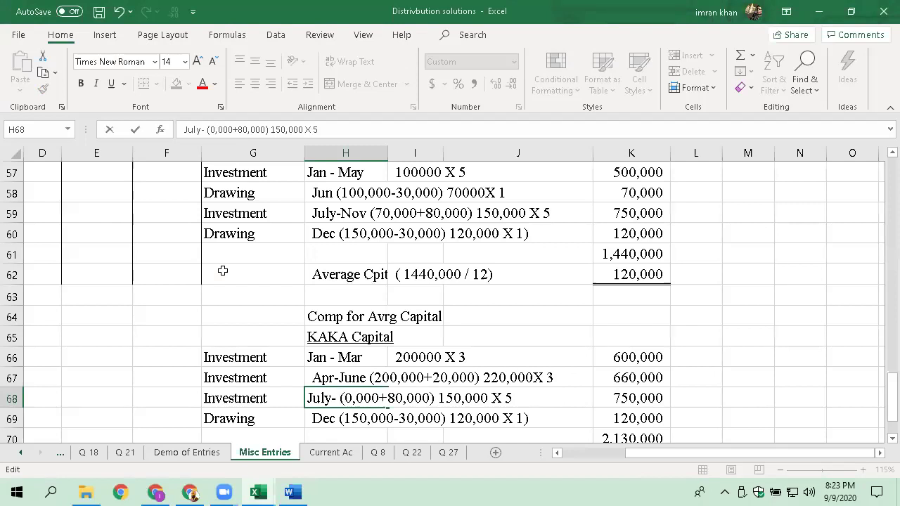
{"action": "type", "text": "Oct("}
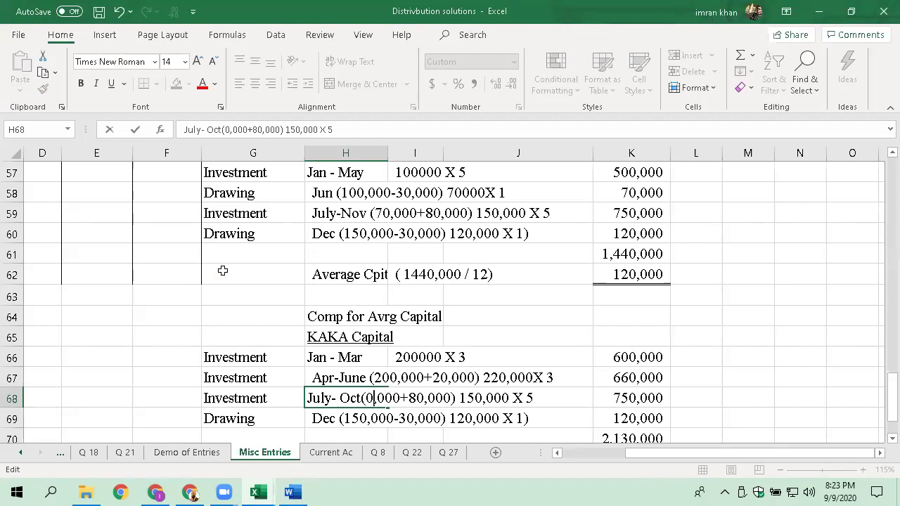
{"action": "type", "text": "22"}
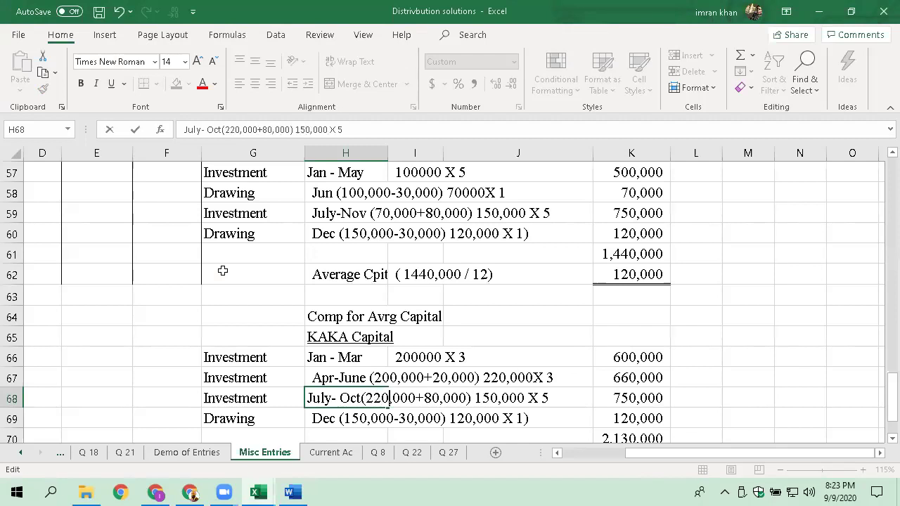
- Replace "+8" in H68's brackets with a minus sign so they read "(220,000-0,000)", and commit the entry
{"action": "key", "text": "Right"}
{"action": "key", "text": "Right"}
{"action": "key", "text": "Right"}
{"action": "key", "text": "Right"}
{"action": "key", "text": "Right"}
{"action": "key", "text": "Right"}
{"action": "key", "text": "BackSpace"}
{"action": "key", "text": "Delete"}
{"action": "type", "text": "-"}
{"action": "key", "text": "Return"}
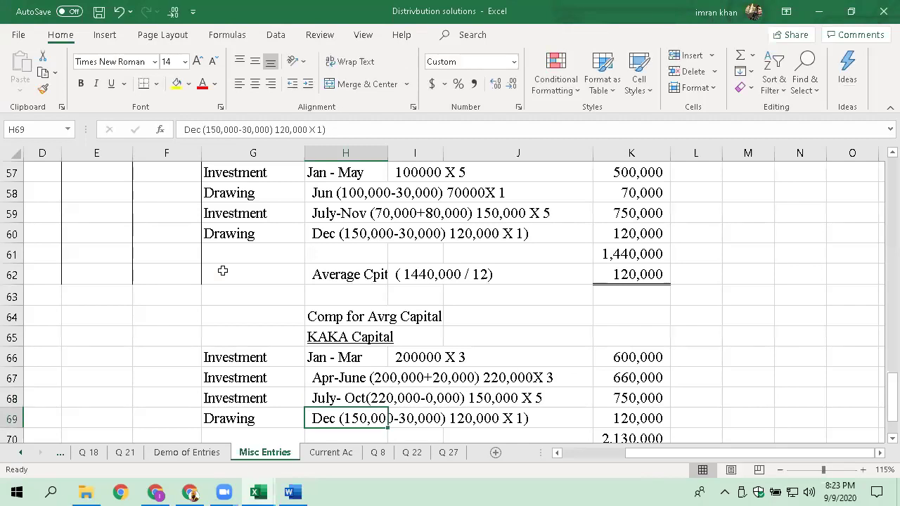
- Check Kaka Capital's July drawing in the Word question and set the bracketed deduction in H68 to 60,000
{"action": "key", "text": "Up"}
{"action": "key", "text": "F2"}
{"action": "key", "text": "Left"}
{"action": "key", "text": "Left"}
{"action": "key", "text": "Left"}
{"action": "key", "text": "Left"}
{"action": "key", "text": "Left"}
{"action": "key", "text": "Left"}
{"action": "key", "text": "Left"}
{"action": "key", "text": "Left"}
{"action": "key", "text": "Left"}
{"action": "key", "text": "Left"}
{"action": "key", "text": "Left"}
{"action": "key", "text": "Left"}
{"action": "key", "text": "Left"}
{"action": "key", "text": "Left"}
{"action": "key", "text": "Left"}
{"action": "key", "text": "Left"}
{"action": "key", "text": "Left"}
{"action": "key", "text": "Left"}
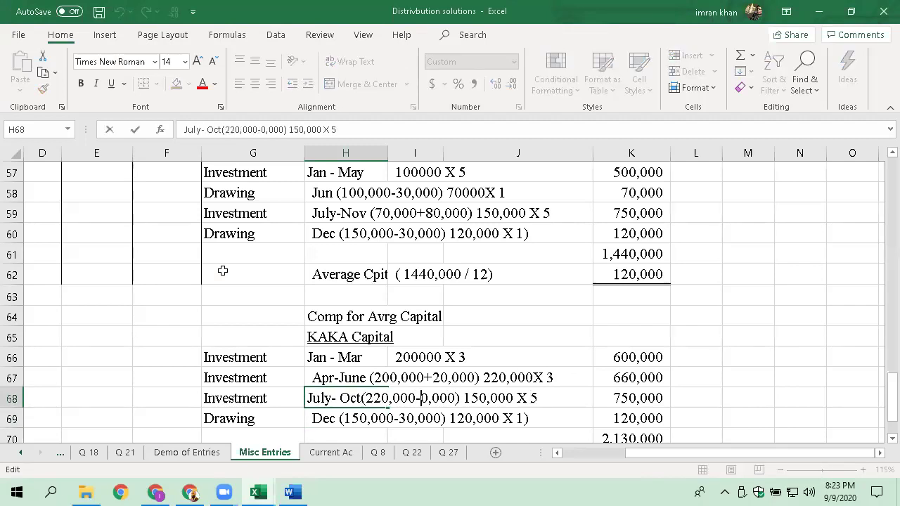
{"action": "key", "text": "alt+Tab"}
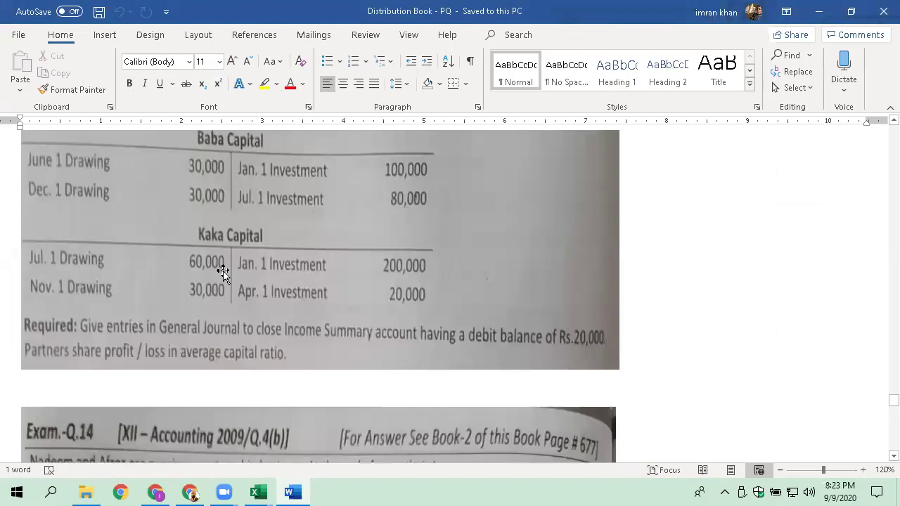
{"action": "key", "text": "alt+Tab"}
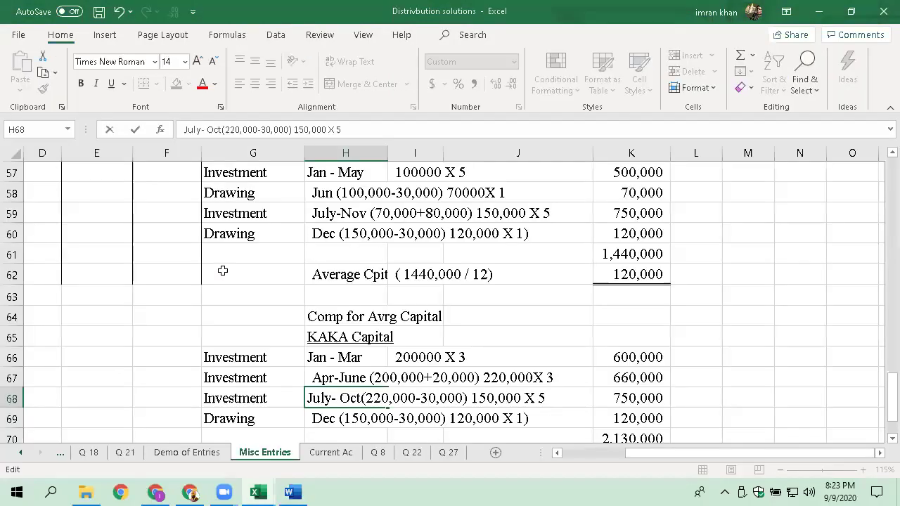
{"action": "type", "text": "6"}
- Set the resulting capital in H68 to 160,000 and its month multiplier to 4
{"action": "key", "text": "Right"}
{"action": "key", "text": "Right"}
{"action": "key", "text": "Right"}
{"action": "key", "text": "Delete"}
{"action": "type", "text": "6"}
{"action": "key", "text": "Right"}
{"action": "key", "text": "Right"}
{"action": "key", "text": "Right"}
{"action": "key", "text": "Right"}
{"action": "key", "text": "Right"}
{"action": "key", "text": "Right"}
{"action": "key", "text": "Delete"}
{"action": "type", "text": "4"}
{"action": "key", "text": "Return"}
- Change the July to October amount formula in K68 to =160000*4
{"action": "key", "text": "Up"}
{"action": "key", "text": "Right"}
{"action": "key", "text": "Right"}
{"action": "key", "text": "Right"}
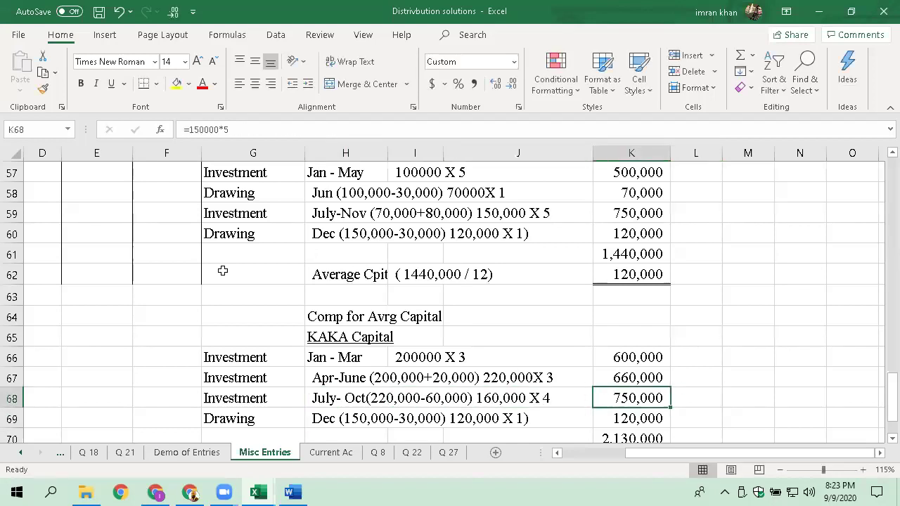
{"action": "key", "text": "F2"}
{"action": "key", "text": "Left"}
{"action": "key", "text": "Left"}
{"action": "key", "text": "Left"}
{"action": "key", "text": "Left"}
{"action": "key", "text": "Left"}
{"action": "key", "text": "Left"}
{"action": "key", "text": "Left"}
{"action": "key", "text": "Delete"}
{"action": "type", "text": "6"}
{"action": "key", "text": "Right"}
{"action": "key", "text": "Right"}
{"action": "key", "text": "Right"}
{"action": "key", "text": "Right"}
{"action": "key", "text": "Right"}
{"action": "key", "text": "Right"}
{"action": "key", "text": "BackSpace"}
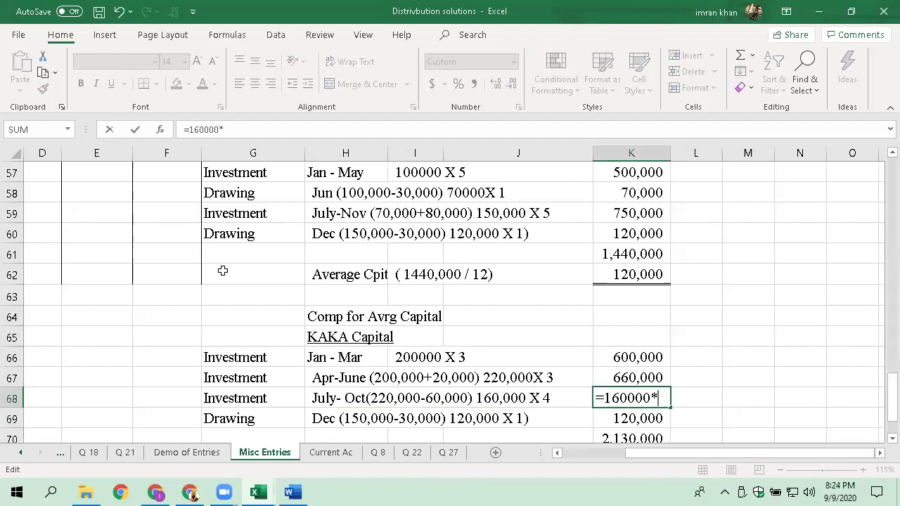
{"action": "type", "text": "4"}
{"action": "key", "text": "Return"}
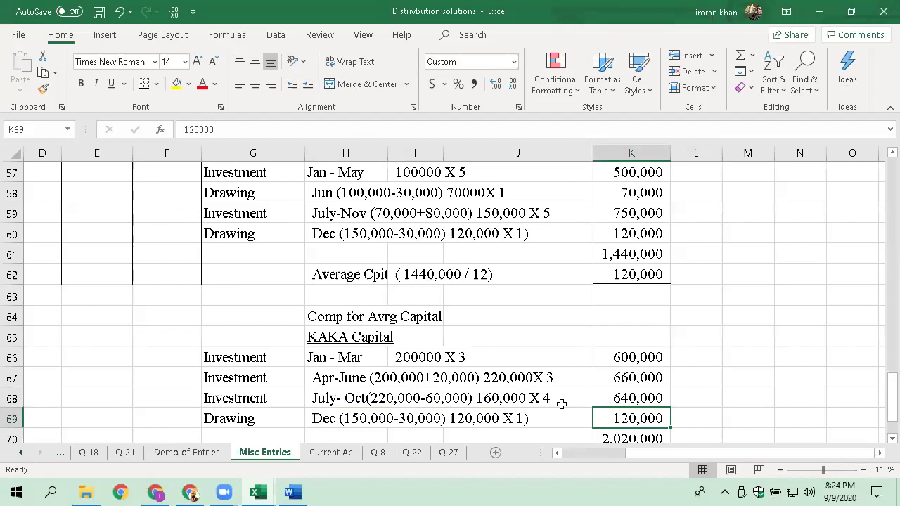
- Copy the "Drawing" label from G69 over the label in G68
{"action": "key", "text": "Left"}
{"action": "key", "text": "Left"}
{"action": "key", "text": "Left"}
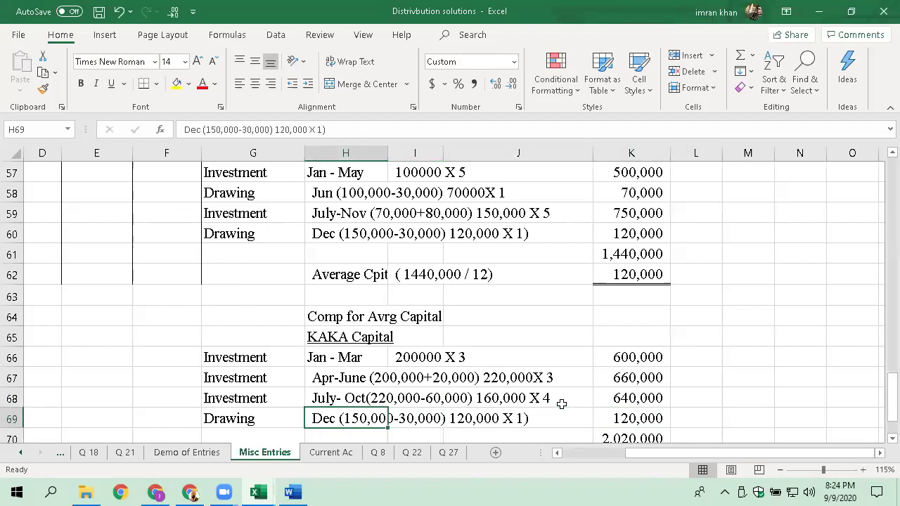
{"action": "key", "text": "Left"}
{"action": "key", "text": "Up"}
{"action": "key", "text": "Down"}
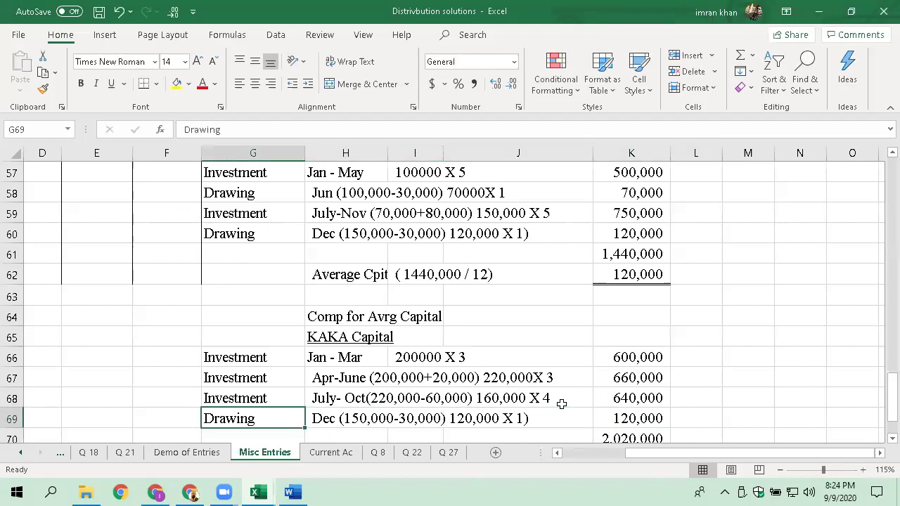
{"action": "key", "text": "ctrl+c"}
{"action": "key", "text": "Up"}
{"action": "key", "text": "Return"}
- Check Kaka Capital's November drawing in the Word question and set H69's period to "Nov- Dec"
{"action": "key", "text": "Down"}
{"action": "key", "text": "alt+Tab"}
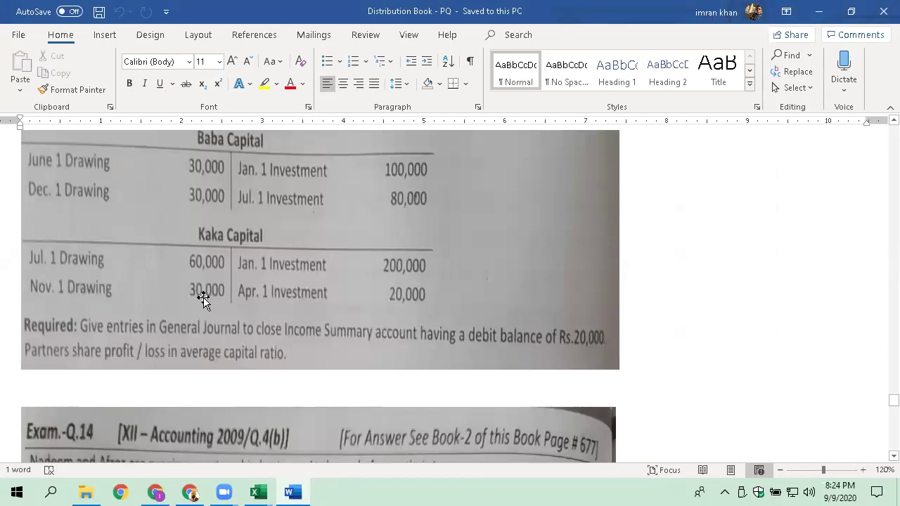
{"action": "key", "text": "alt+Tab"}
{"action": "key", "text": "Right"}
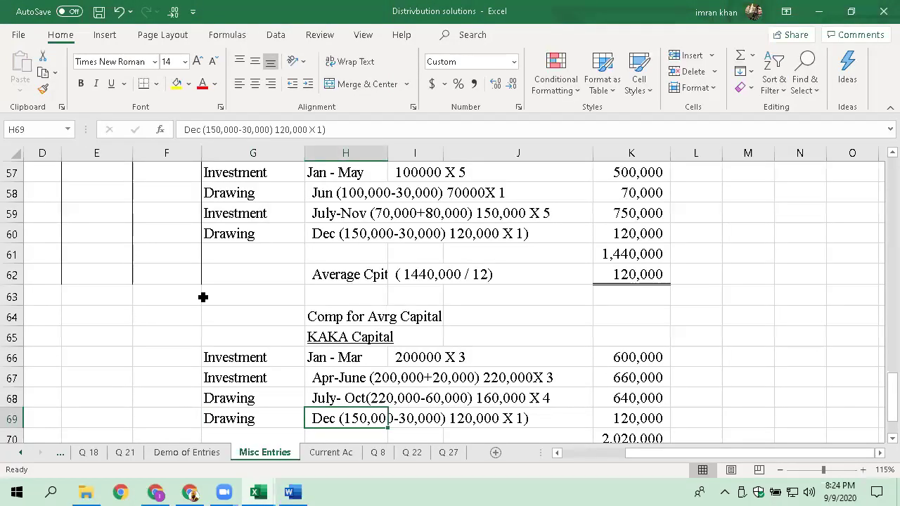
{"action": "key", "text": "F2"}
{"action": "key", "text": "Left"}
{"action": "key", "text": "Left"}
{"action": "key", "text": "Left"}
{"action": "key", "text": "Left"}
{"action": "key", "text": "Left"}
{"action": "key", "text": "Left"}
{"action": "key", "text": "Left"}
{"action": "key", "text": "Left"}
{"action": "key", "text": "Left"}
{"action": "key", "text": "Left"}
{"action": "key", "text": "Left"}
{"action": "key", "text": "Left"}
{"action": "key", "text": "Left"}
{"action": "key", "text": "Left"}
{"action": "key", "text": "Left"}
{"action": "key", "text": "Left"}
{"action": "key", "text": "Left"}
{"action": "key", "text": "Left"}
{"action": "key", "text": "Left"}
{"action": "key", "text": "Left"}
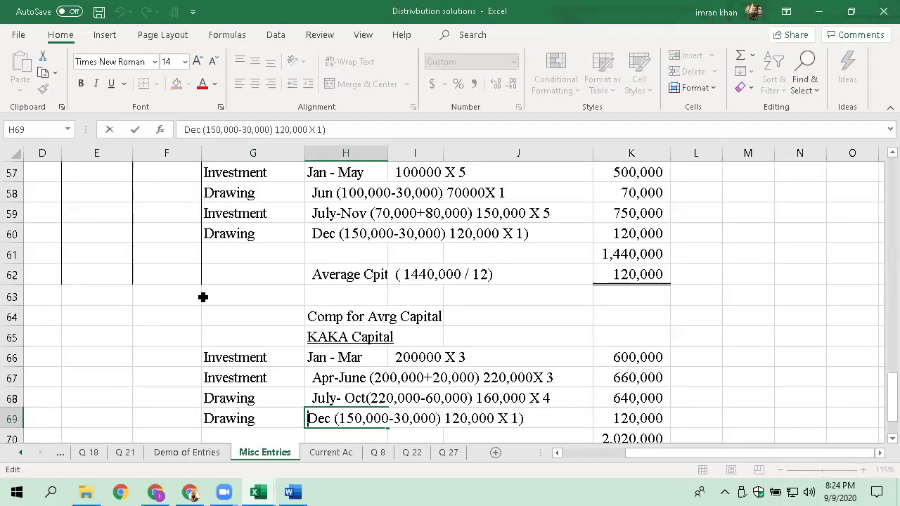
{"action": "type", "text": "Nov"}
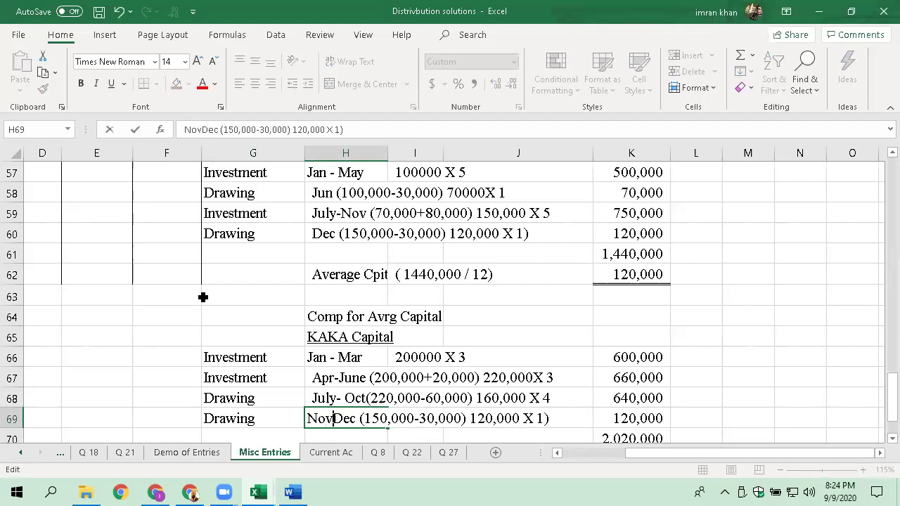
{"action": "type", "text": "-"}
- Set the first bracketed figure in H69 to 160,000 and recheck the drawing amount in the Word question
{"action": "key", "text": "Right"}
{"action": "key", "text": "Right"}
{"action": "key", "text": "Right"}
{"action": "key", "text": "Right"}
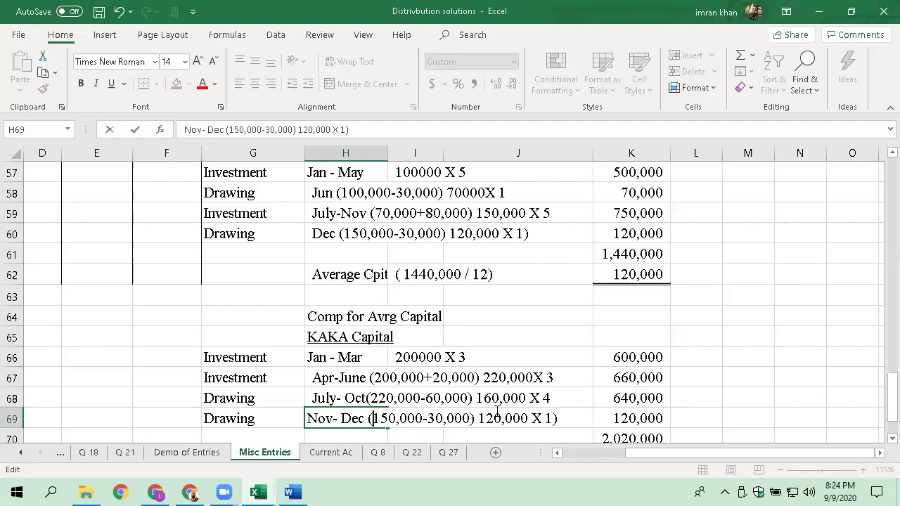
{"action": "key", "text": "Right"}
{"action": "key", "text": "Delete"}
{"action": "type", "text": "6"}
{"action": "key", "text": "Right"}
{"action": "key", "text": "Right"}
{"action": "key", "text": "Right"}
{"action": "key", "text": "Right"}
{"action": "key", "text": "Right"}
{"action": "key", "text": "alt+Tab"}
{"action": "key", "text": "alt+Tab"}
- Set the resulting capital in H69 to 130,000 and its month multiplier to 2
{"action": "key", "text": "Right"}
{"action": "key", "text": "Right"}
{"action": "key", "text": "Right"}
{"action": "key", "text": "Right"}
{"action": "key", "text": "Right"}
{"action": "key", "text": "Right"}
{"action": "key", "text": "Right"}
{"action": "key", "text": "Right"}
{"action": "key", "text": "Delete"}
{"action": "type", "text": "3"}
{"action": "key", "text": "Right"}
{"action": "key", "text": "Right"}
{"action": "key", "text": "Right"}
{"action": "key", "text": "Right"}
{"action": "key", "text": "Right"}
{"action": "key", "text": "Right"}
{"action": "key", "text": "Right"}
{"action": "key", "text": "Right"}
{"action": "key", "text": "Right"}
{"action": "key", "text": "BackSpace"}
{"action": "type", "text": "2"}
{"action": "key", "text": "ctrl+Return"}
- Change the November to December amount in K69 to read 130000*2
{"action": "scroll", "coordinate": [201, 301], "scroll_direction": "down", "scroll_amount": 1}
{"action": "key", "text": "Right"}
{"action": "key", "text": "Right"}
{"action": "key", "text": "Right"}
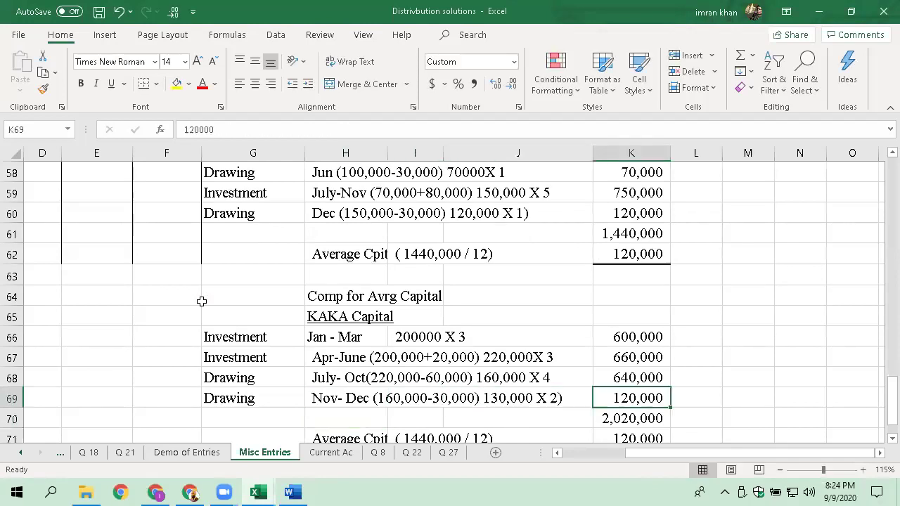
{"action": "key", "text": "F2"}
{"action": "key", "text": "Left"}
{"action": "key", "text": "Left"}
{"action": "key", "text": "Left"}
{"action": "key", "text": "Left"}
{"action": "key", "text": "Right"}
{"action": "key", "text": "Delete"}
{"action": "type", "text": "3"}
{"action": "key", "text": "Right"}
{"action": "key", "text": "Right"}
{"action": "key", "text": "Right"}
{"action": "key", "text": "Right"}
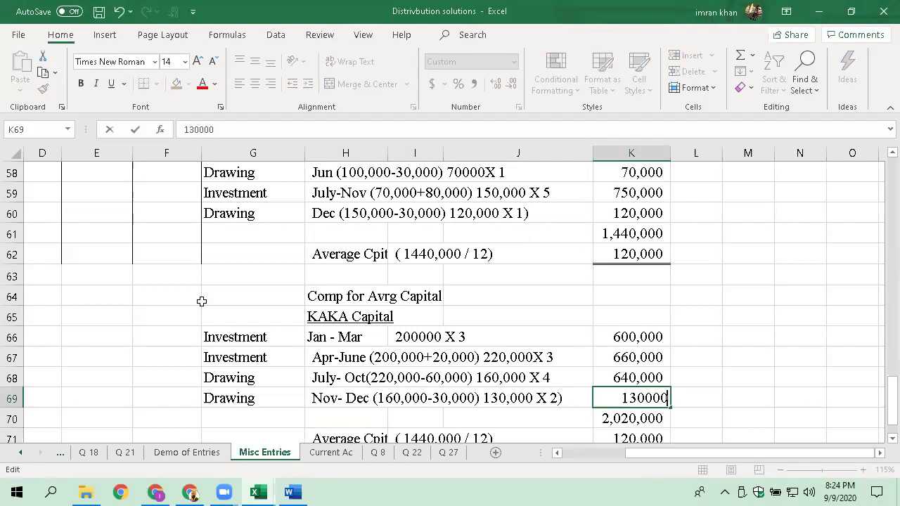
{"action": "type", "text": "*2"}
{"action": "key", "text": "ctrl+Return"}
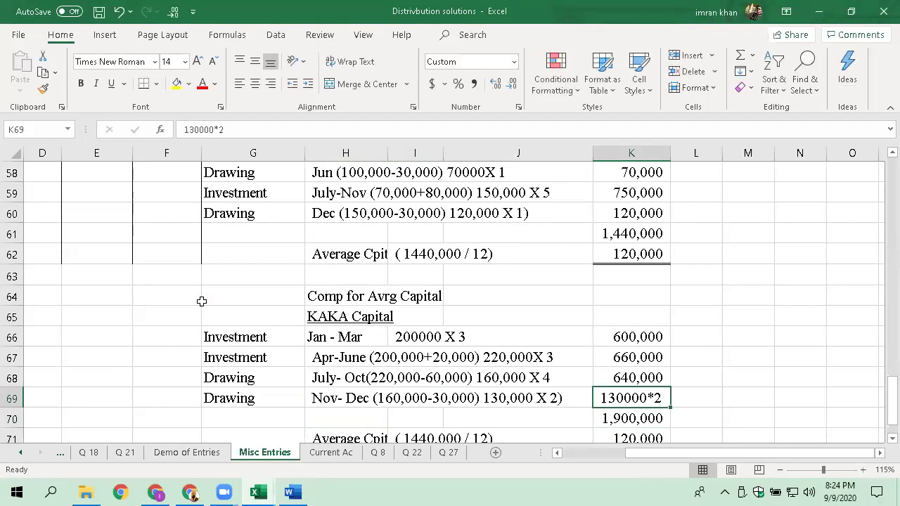
- Turn the November to December amount in K69 into the formula =130000*2 and check the total formula in K70
{"action": "key", "text": "F2"}
{"action": "key", "text": "Left"}
{"action": "key", "text": "Left"}
{"action": "key", "text": "Left"}
{"action": "key", "text": "Left"}
{"action": "key", "text": "Left"}
{"action": "key", "text": "Left"}
{"action": "key", "text": "Left"}
{"action": "key", "text": "Left"}
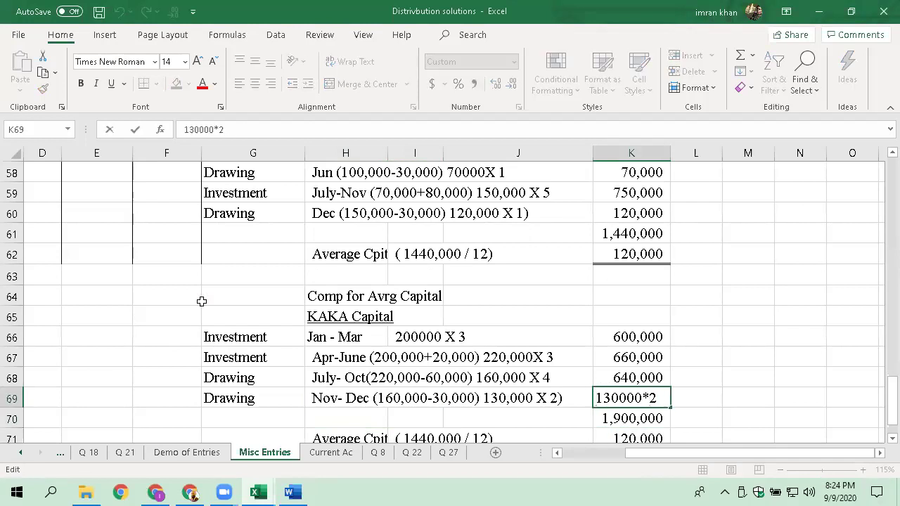
{"action": "type", "text": "="}
{"action": "key", "text": "Return"}
{"action": "key", "text": "F2"}
{"action": "key", "text": "Escape"}
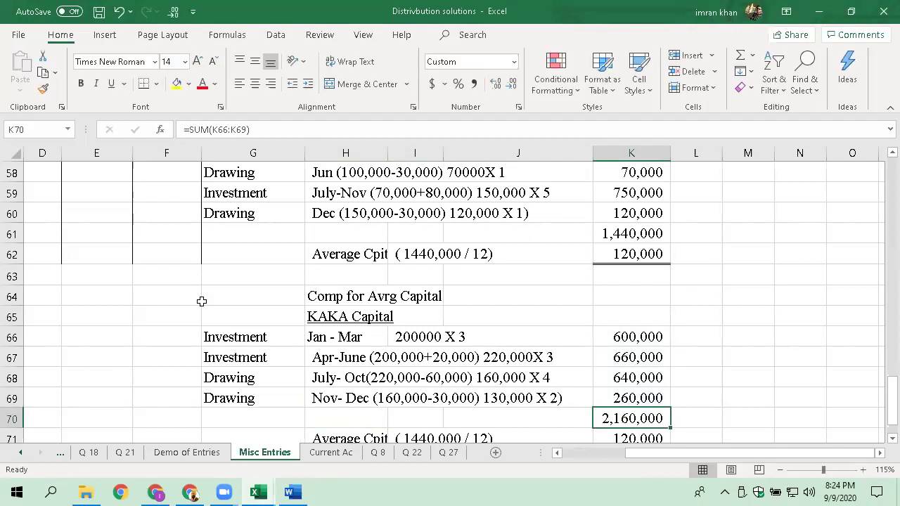
{"action": "key", "text": "Down"}
{"action": "key", "text": "Left"}
{"action": "key", "text": "Left"}
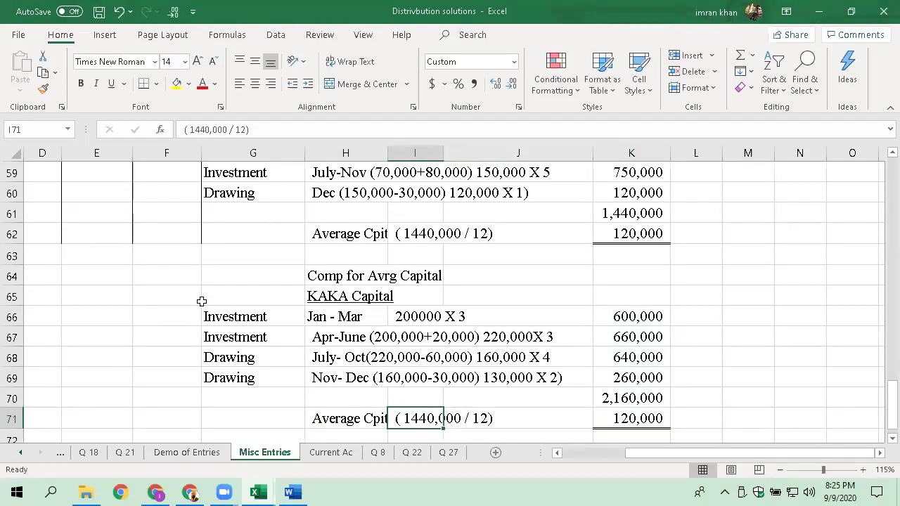
{"action": "key", "text": "F2"}
{"action": "key", "text": "Left"}
{"action": "key", "text": "Left"}
{"action": "key", "text": "Left"}
{"action": "key", "text": "Left"}
{"action": "key", "text": "Left"}
{"action": "key", "text": "Left"}
{"action": "key", "text": "Left"}
{"action": "key", "text": "Left"}
{"action": "key", "text": "Left"}
{"action": "key", "text": "Left"}
{"action": "key", "text": "Left"}
{"action": "key", "text": "Left"}
{"action": "key", "text": "Left"}
{"action": "key", "text": "Left"}
{"action": "key", "text": "Left"}
{"action": "key", "text": "Left"}
{"action": "key", "text": "Delete"}
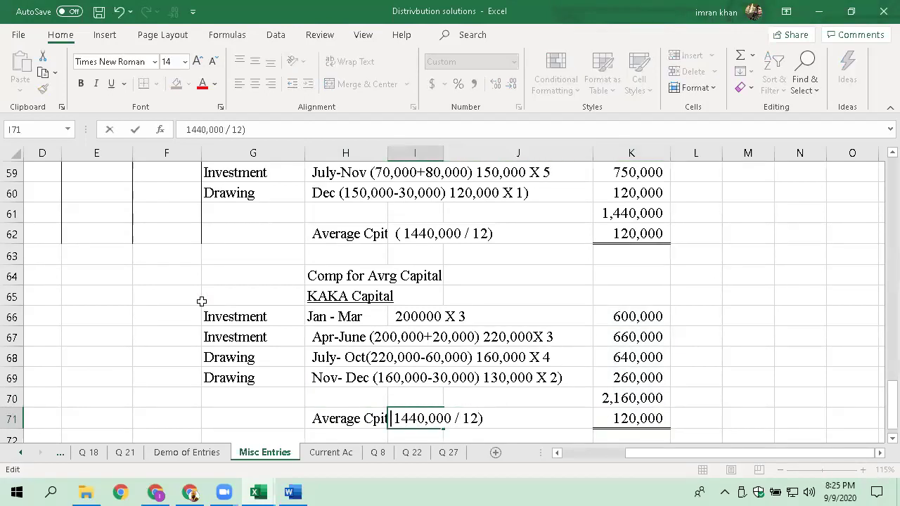
{"action": "key", "text": "Escape"}
{"action": "key", "text": "Left"}
{"action": "key", "text": "F2"}
{"action": "key", "text": "Escape"}
- Change KAKA Capital's average calculation text in I71 to ( 2,160,000 / 12)
{"action": "key", "text": "Right"}
{"action": "key", "text": "F2"}
{"action": "key", "text": "Left"}
{"action": "key", "text": "Left"}
{"action": "key", "text": "Left"}
{"action": "key", "text": "Left"}
{"action": "key", "text": "Left"}
{"action": "key", "text": "Left"}
{"action": "key", "text": "Left"}
{"action": "key", "text": "Left"}
{"action": "key", "text": "Left"}
{"action": "key", "text": "Left"}
{"action": "key", "text": "Left"}
{"action": "key", "text": "Left"}
{"action": "key", "text": "Left"}
{"action": "key", "text": "Left"}
{"action": "key", "text": "Left"}
{"action": "key", "text": "Left"}
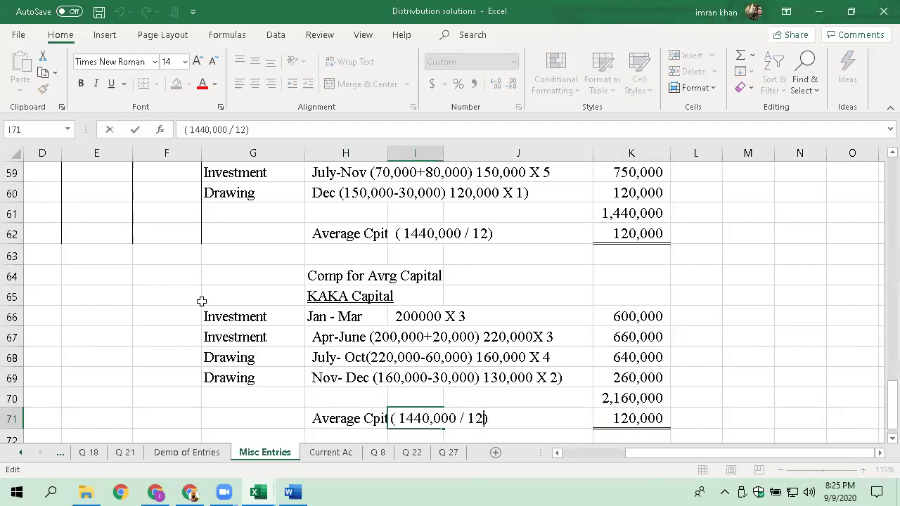
{"action": "key", "text": "Right"}
{"action": "key", "text": "Delete"}
{"action": "key", "text": "Delete"}
{"action": "key", "text": "Delete"}
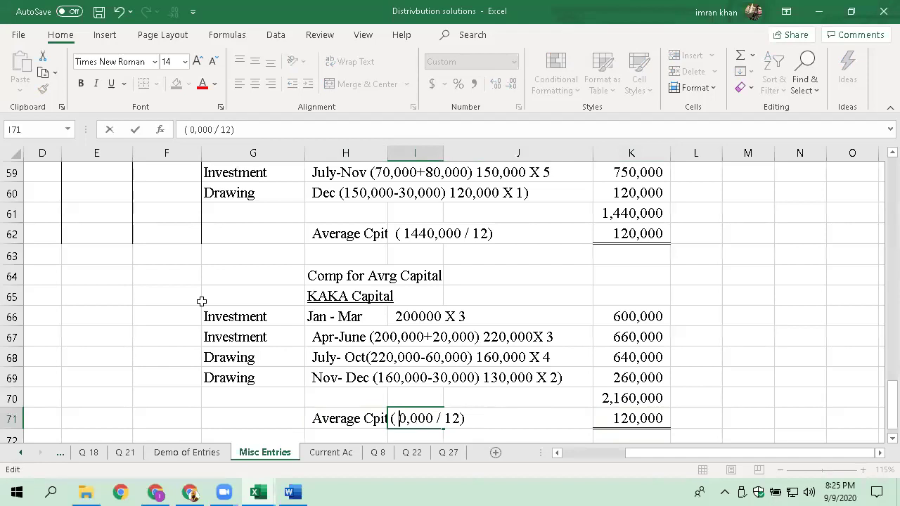
{"action": "type", "text": "216"}
{"action": "key", "text": "Left"}
{"action": "key", "text": "Left"}
{"action": "type", "text": ","}
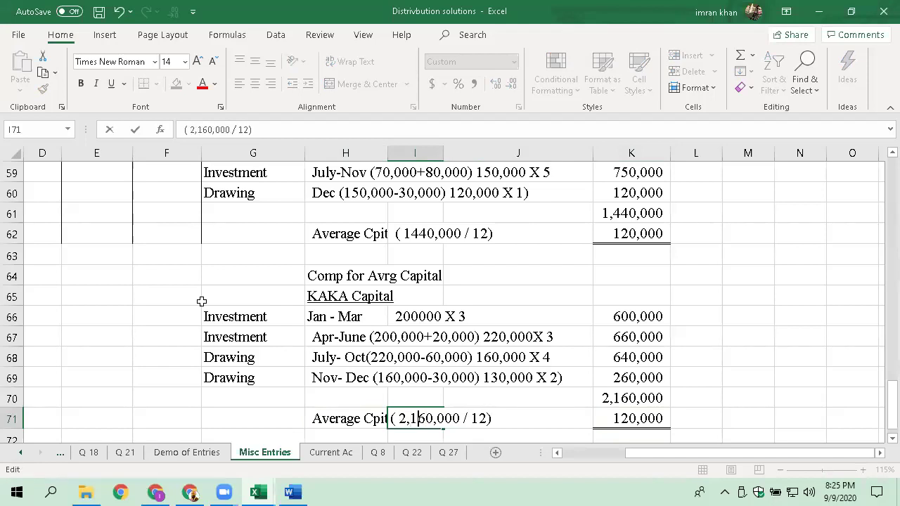
{"action": "key", "text": "Return"}
- Change KAKA Capital's average capital formula in K71 to =2160000/12
{"action": "key", "text": "Right"}
{"action": "key", "text": "Right"}
{"action": "key", "text": "Left"}
{"action": "key", "text": "Left"}
{"action": "key", "text": "Left"}
{"action": "key", "text": "Left"}
{"action": "key", "text": "Left"}
{"action": "key", "text": "Left"}
{"action": "key", "text": "Left"}
{"action": "key", "text": "Left"}
{"action": "key", "text": "Left"}
{"action": "key", "text": "Left"}
{"action": "key", "text": "Delete"}
{"action": "key", "text": "Delete"}
{"action": "key", "text": "Delete"}
{"action": "type", "text": "2160"}
{"action": "key", "text": "Delete"}
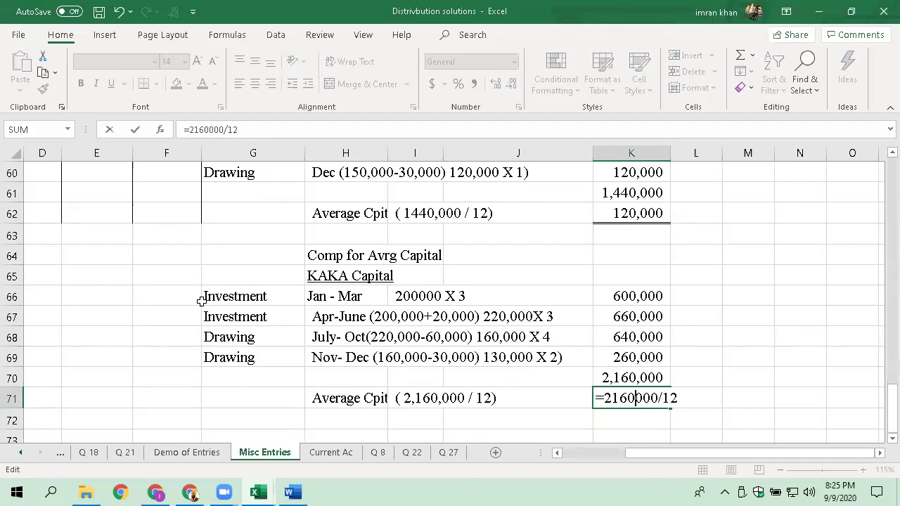
{"action": "key", "text": "Return"}
{"action": "key", "text": "Up"}
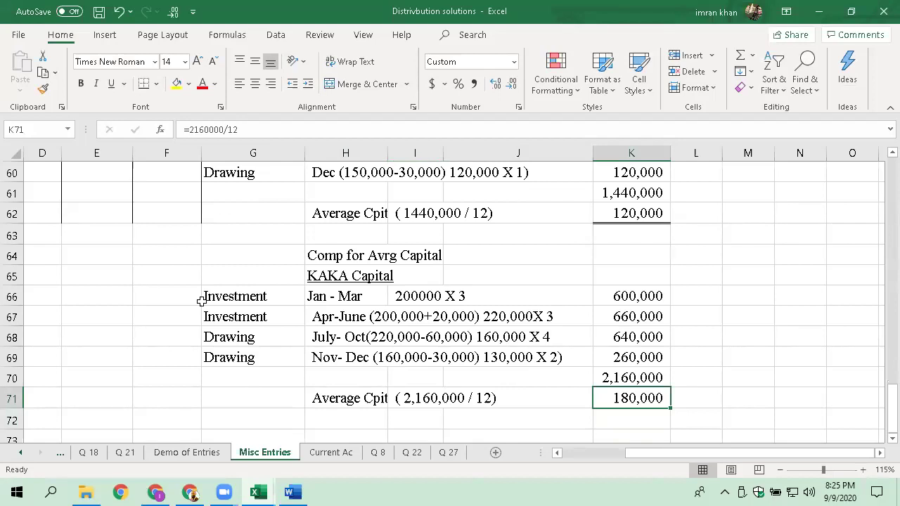
- Enter the two average capitals below the KAKA computation, 120000 in J73 and 180000 in K73
{"action": "key", "text": "Left"}
{"action": "key", "text": "Down"}
{"action": "key", "text": "Down"}
{"action": "key", "text": "F2"}
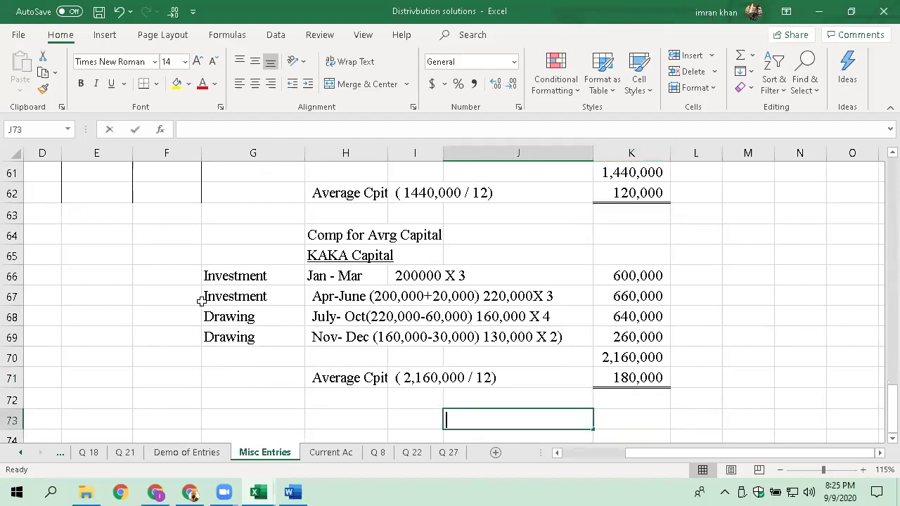
{"action": "type", "text": "120000"}
{"action": "key", "text": "ctrl+Return"}
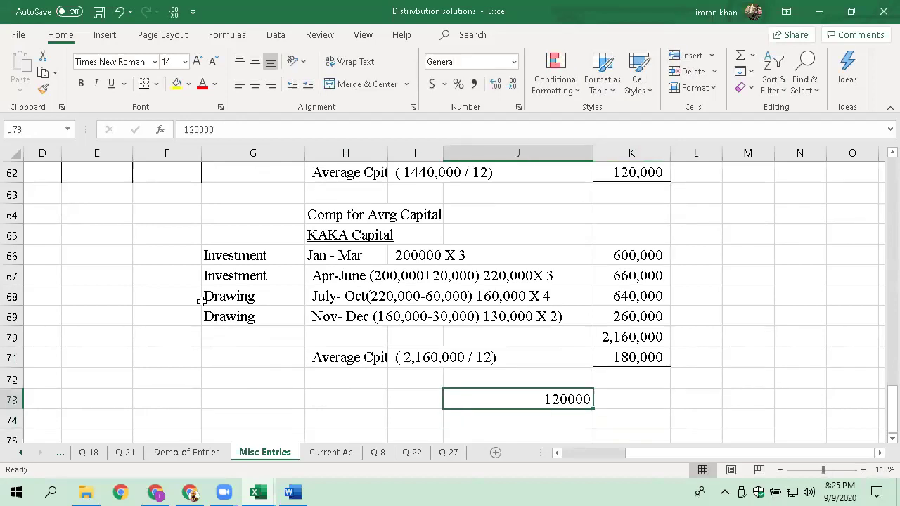
{"action": "key", "text": "Right"}
{"action": "type", "text": "180000"}
{"action": "key", "text": "Return"}
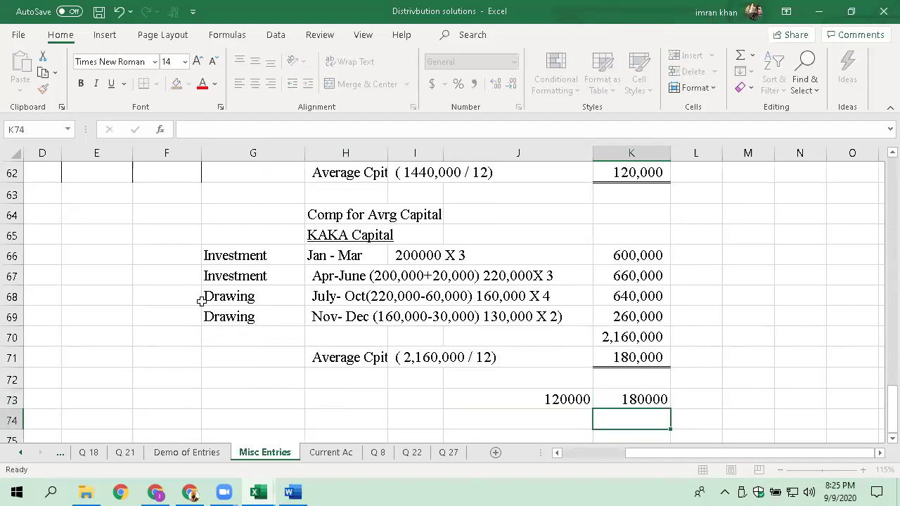
- Enter the shortened capital ratio in row 74, with 12 in J74 and 18 in K74
{"action": "key", "text": "Left"}
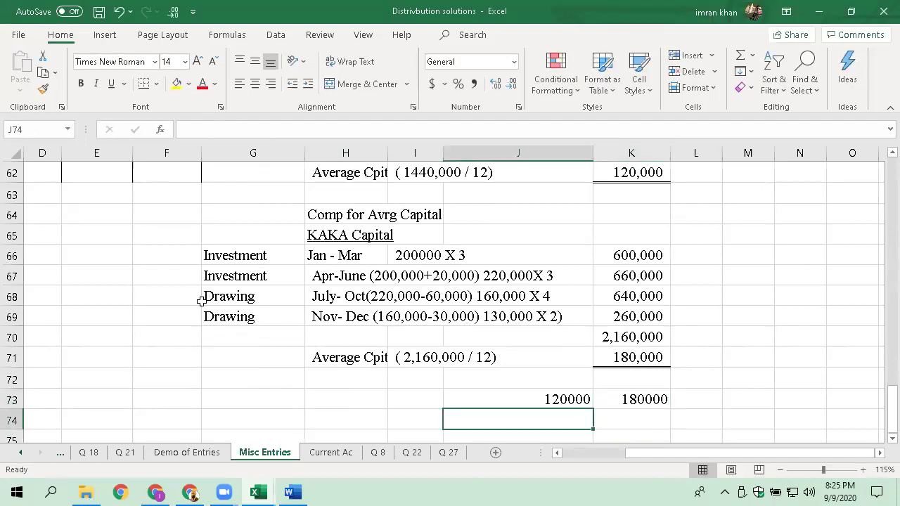
{"action": "type", "text": "12"}
{"action": "key", "text": "Right"}
{"action": "type", "text": "18"}
{"action": "key", "text": "Return"}
{"action": "key", "text": "Left"}
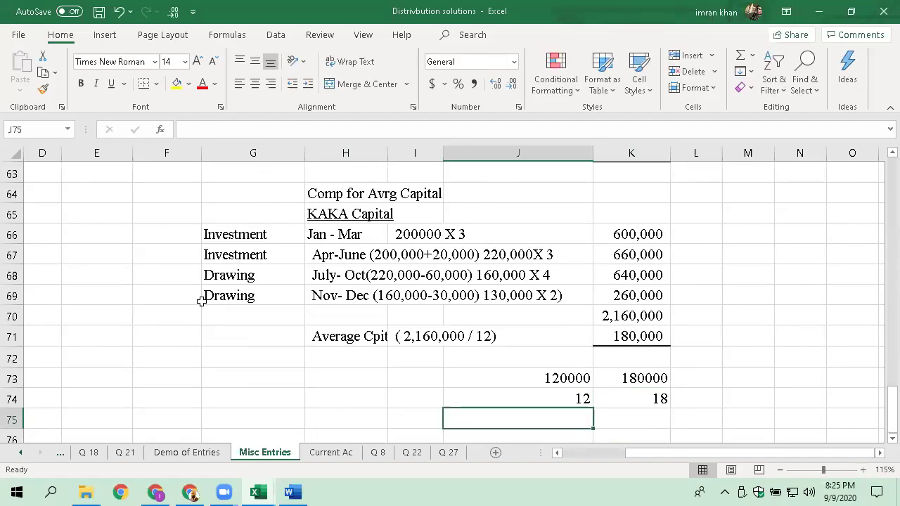
- Enter the simplest capital ratio in row 75, with 2 in J75 and 3 in K75
{"action": "type", "text": "2"}
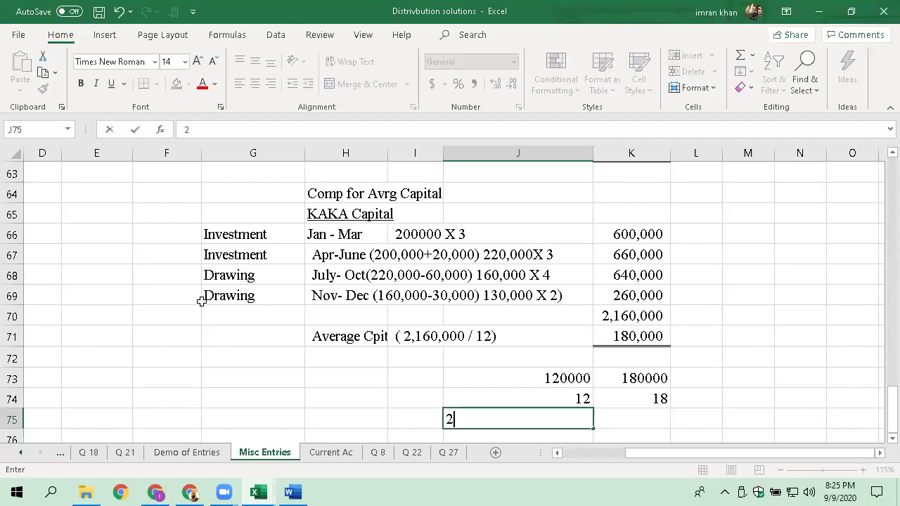
{"action": "key", "text": "Return"}
{"action": "key", "text": "Up"}
{"action": "key", "text": "Right"}
{"action": "key", "text": "F2"}
{"action": "type", "text": "3"}
{"action": "key", "text": "Return"}
{"action": "key", "text": "Up"}
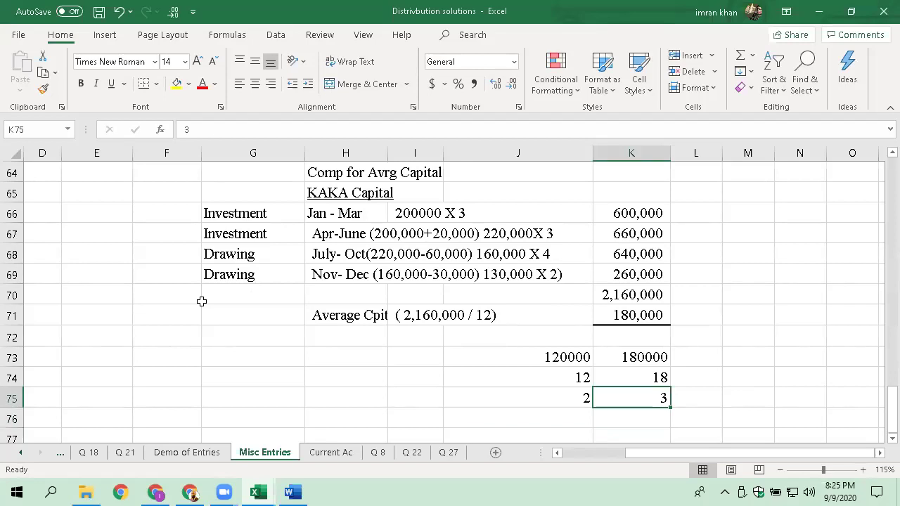
{"action": "key", "text": "Left"}
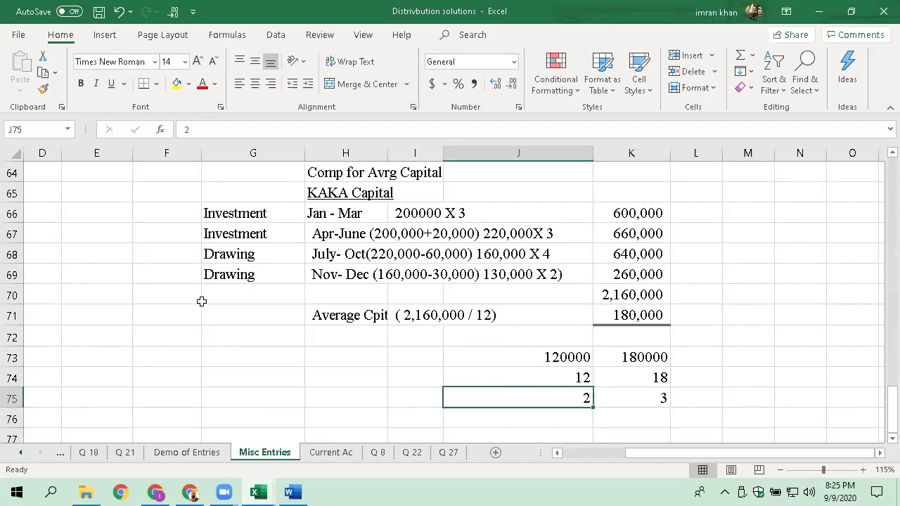
- Switch to the Word question to check the Income Summary balance and profit-sharing requirement, and return to the worksheet
{"action": "key", "text": "alt+Tab"}
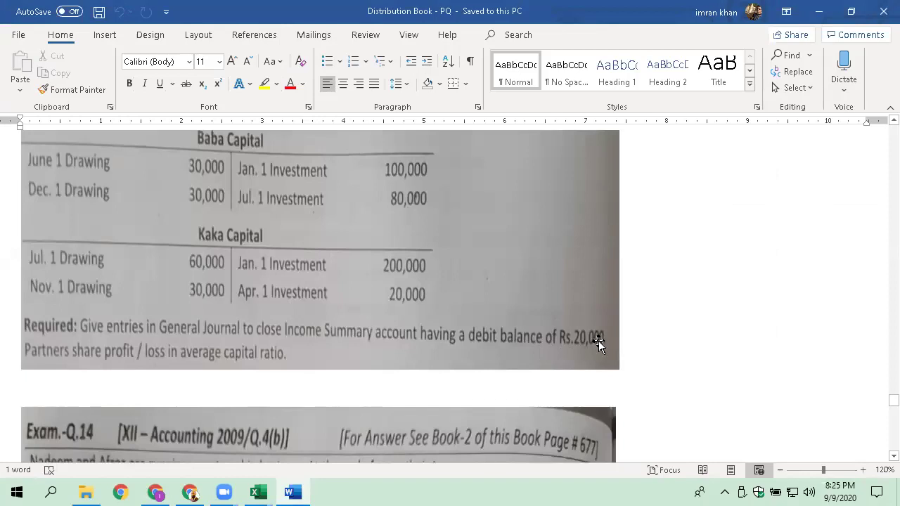
{"action": "scroll", "coordinate": [255, 301], "scroll_direction": "up", "scroll_amount": 1}
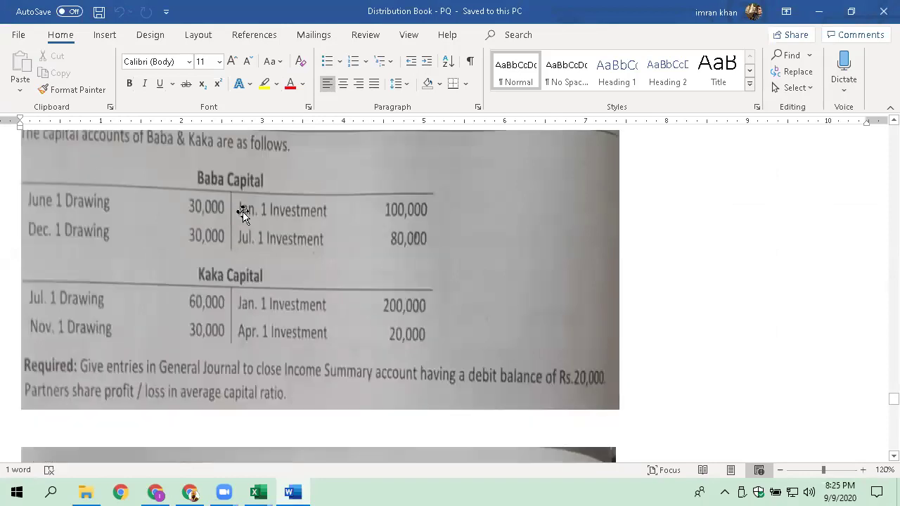
{"action": "key", "text": "alt+Tab"}
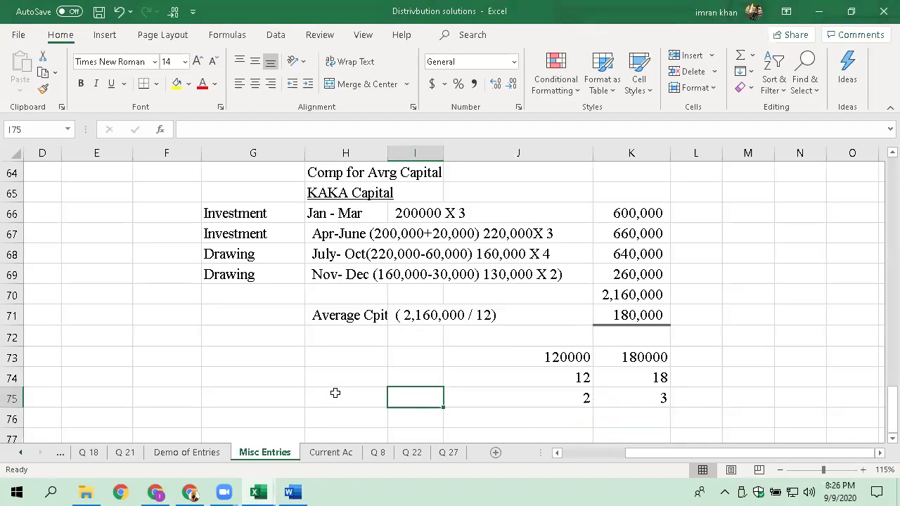
- Select cell B54 beside the Q 23 heading in the journal area
{"action": "key", "text": "Home"}
{"action": "key", "text": "Up"}
{"action": "key", "text": "Up"}
{"action": "key", "text": "Up"}
{"action": "key", "text": "Up"}
{"action": "key", "text": "Up"}
{"action": "key", "text": "Up"}
{"action": "key", "text": "Up"}
{"action": "key", "text": "Up"}
{"action": "key", "text": "Up"}
{"action": "key", "text": "Up"}
{"action": "key", "text": "Up"}
{"action": "key", "text": "Up"}
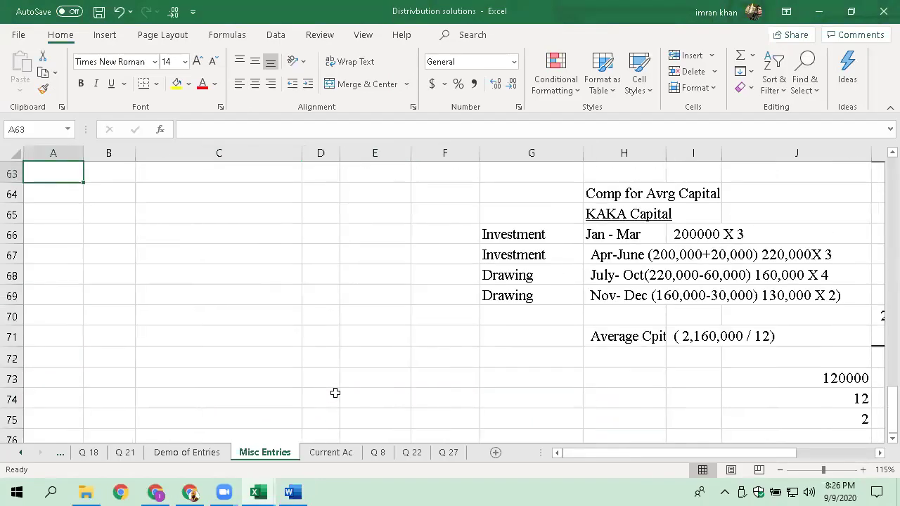
{"action": "key", "text": "Up"}
{"action": "key", "text": "Up"}
{"action": "key", "text": "Up"}
{"action": "key", "text": "Up"}
{"action": "key", "text": "Up"}
{"action": "key", "text": "Up"}
{"action": "key", "text": "Up"}
{"action": "key", "text": "Up"}
{"action": "key", "text": "Up"}
{"action": "key", "text": "Up"}
{"action": "key", "text": "Up"}
{"action": "key", "text": "Up"}
{"action": "key", "text": "Down"}
{"action": "key", "text": "Down"}
{"action": "key", "text": "Down"}
{"action": "key", "text": "Right"}
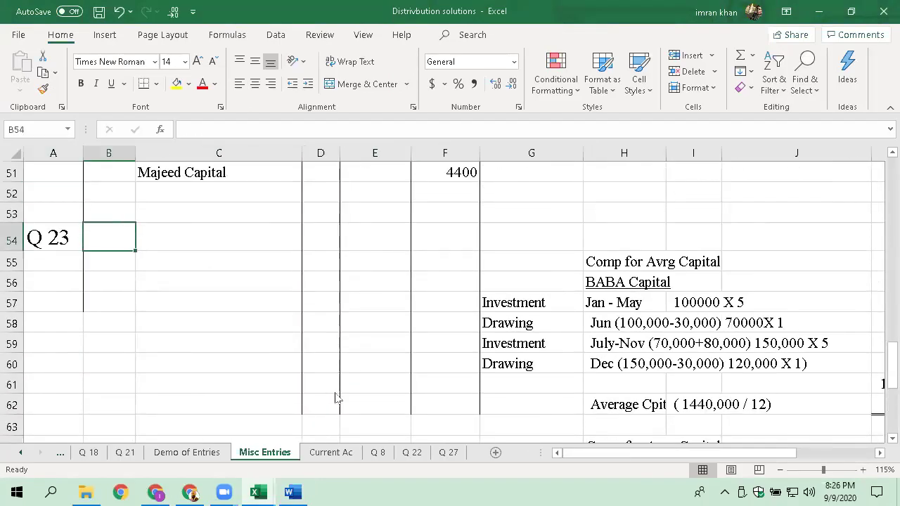
- Reread the Q.23 capital accounts and required journal entry in the Word document, and return to the worksheet
{"action": "key", "text": "alt+Tab"}
{"action": "scroll", "coordinate": [320, 386], "scroll_direction": "up", "scroll_amount": 3}
{"action": "scroll", "coordinate": [320, 387], "scroll_direction": "down", "scroll_amount": 6}
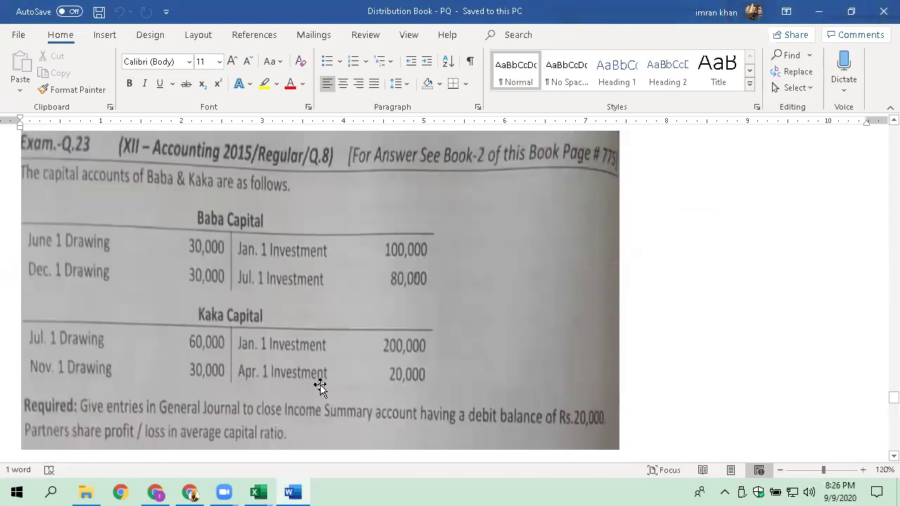
{"action": "scroll", "coordinate": [321, 386], "scroll_direction": "down", "scroll_amount": 2}
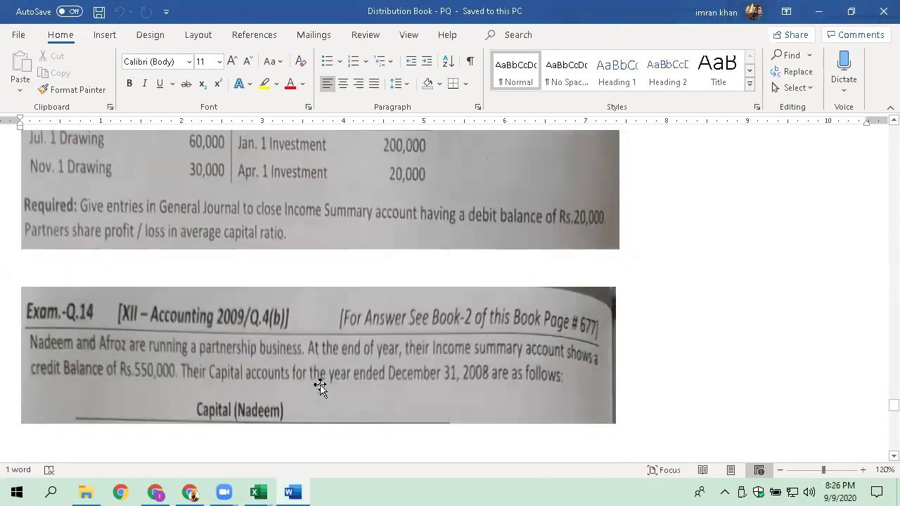
{"action": "scroll", "coordinate": [321, 383], "scroll_direction": "up", "scroll_amount": 5}
{"action": "key", "text": "alt+Tab"}
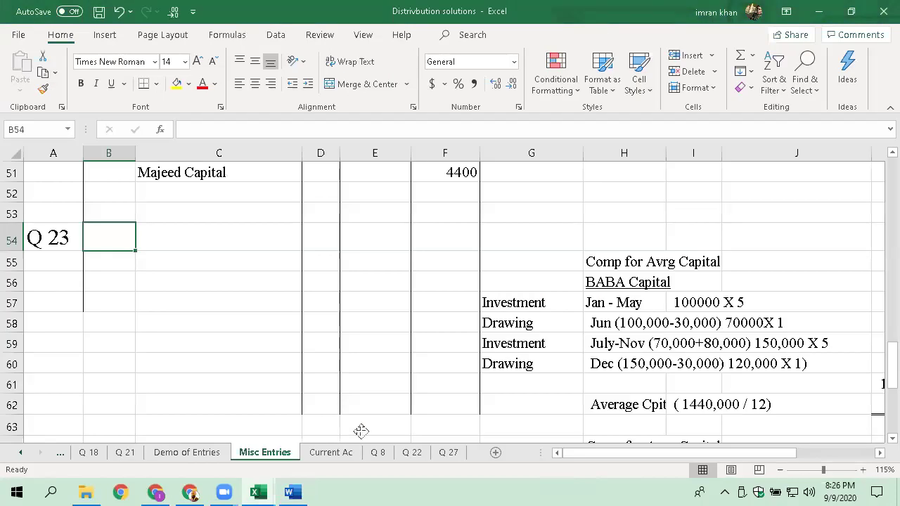
- Enter the debit account titles for the Q 23 journal entry: Baba Capital in B56 and Kaka Capital in B57
{"action": "key", "text": "Up"}
{"action": "key", "text": "Up"}
{"action": "key", "text": "Up"}
{"action": "key", "text": "Up"}
{"action": "key", "text": "Up"}
{"action": "key", "text": "Up"}
{"action": "key", "text": "Up"}
{"action": "key", "text": "Down"}
{"action": "key", "text": "Down"}
{"action": "key", "text": "Down"}
{"action": "key", "text": "Down"}
{"action": "key", "text": "Down"}
{"action": "key", "text": "Down"}
{"action": "key", "text": "Down"}
{"action": "key", "text": "Down"}
{"action": "key", "text": "Down"}
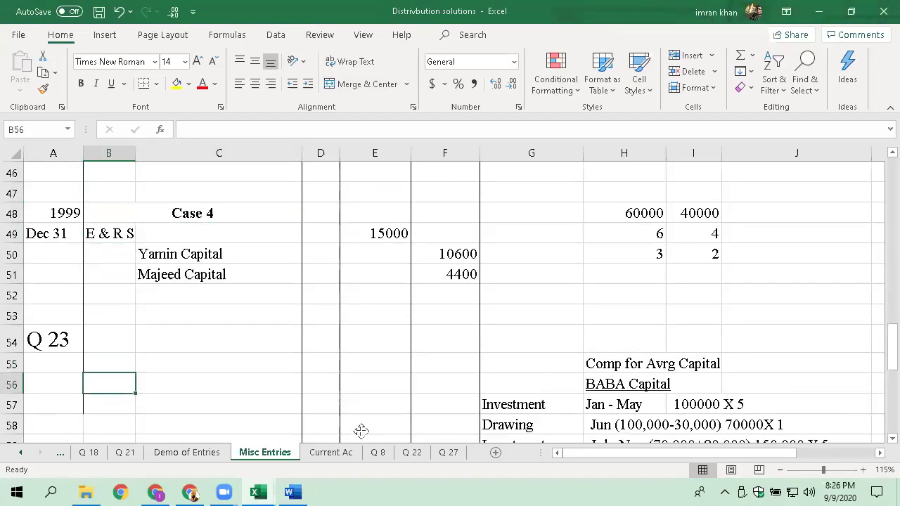
{"action": "type", "text": "Baba "}
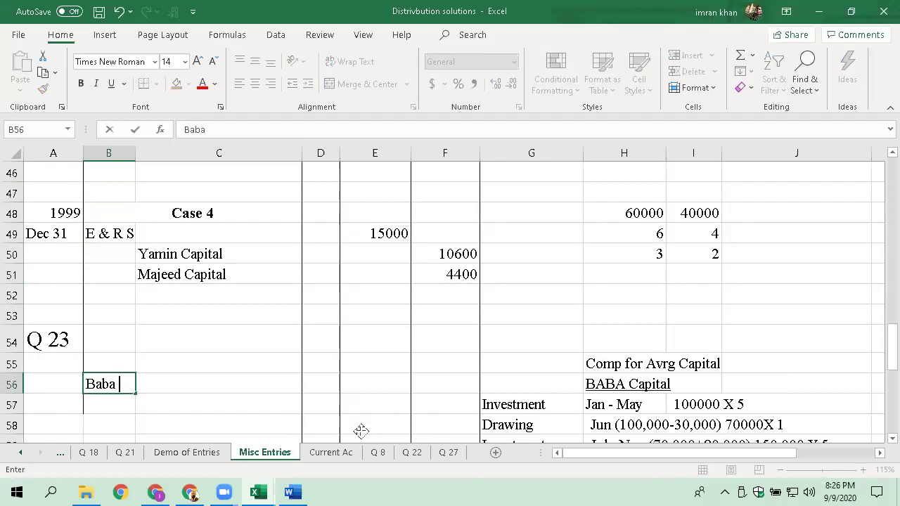
{"action": "type", "text": "Capital"}
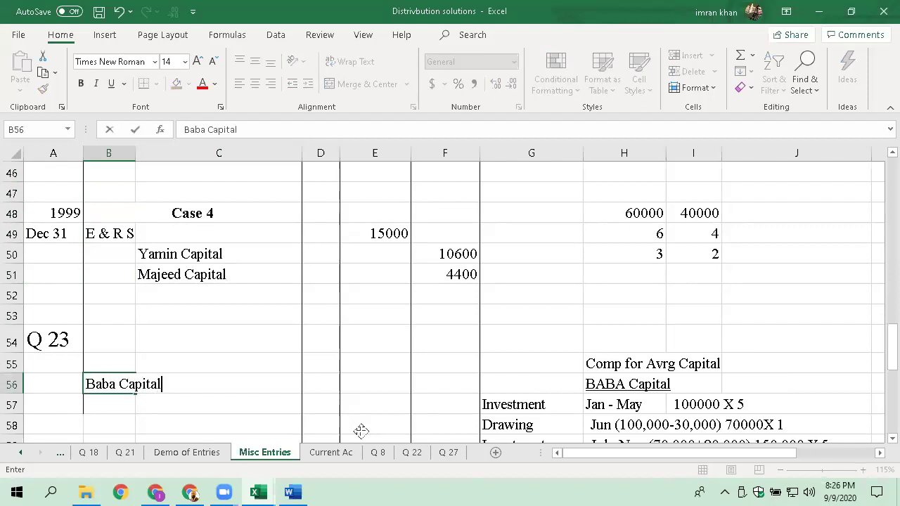
{"action": "key", "text": "Return"}
{"action": "type", "text": "Kaka "}
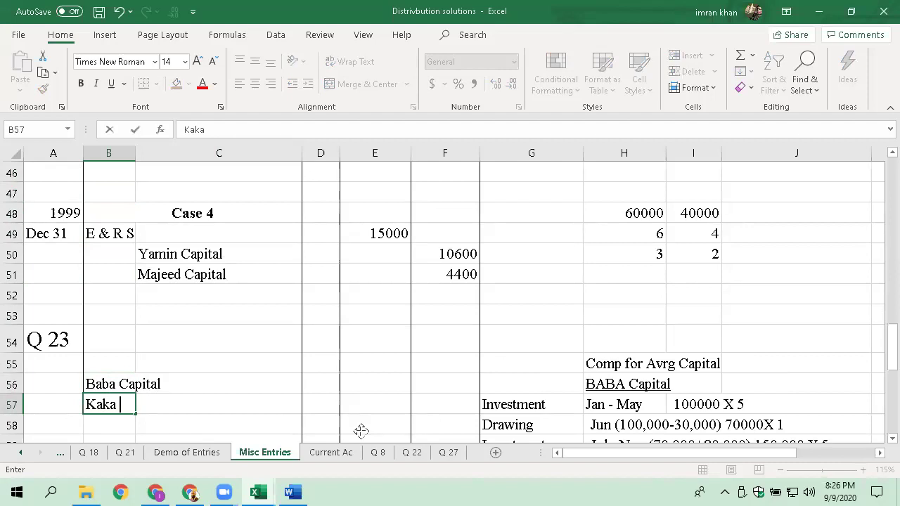
{"action": "type", "text": "Capital"}
{"action": "key", "text": "Return"}
- Append the loss-share working (20000X2/5) to the Baba Capital title in B56
{"action": "key", "text": "Up"}
{"action": "key", "text": "Up"}
{"action": "key", "text": "F2"}
{"action": "type", "text": "("}
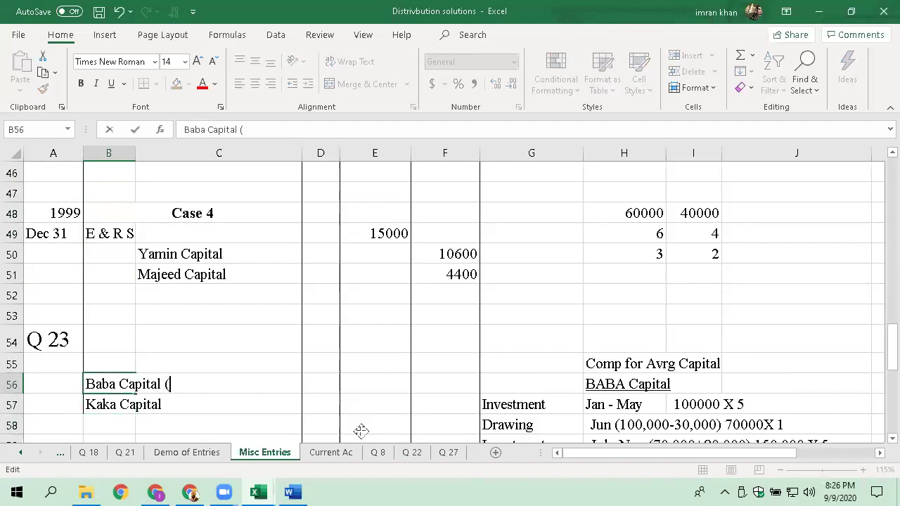
{"action": "type", "text": "20000"}
{"action": "type", "text": "*2"}
{"action": "key", "text": "BackSpace"}
{"action": "key", "text": "BackSpace"}
{"action": "type", "text": "X2/58"}
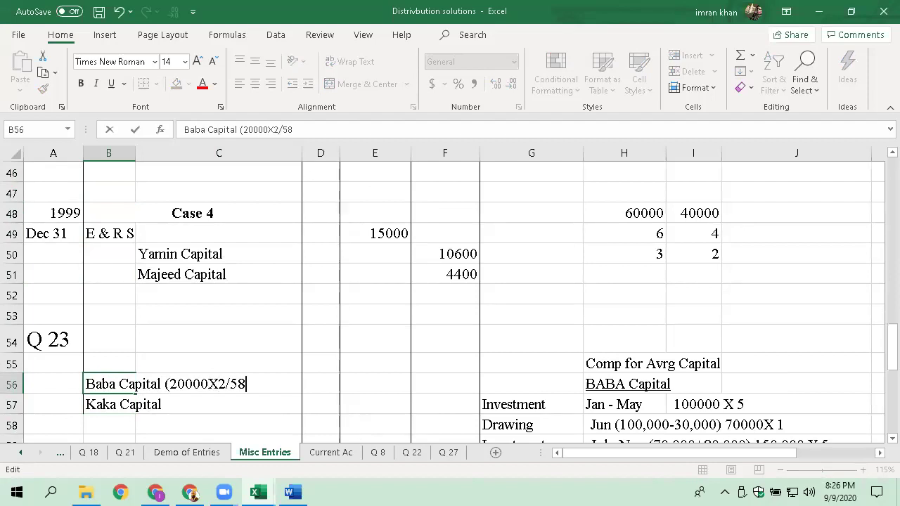
{"action": "key", "text": "BackSpace"}
{"action": "type", "text": ")"}
{"action": "key", "text": "Return"}
- Append the loss-share working (20000X3/5) to the Kaka Capital title in B57
{"action": "key", "text": "F2"}
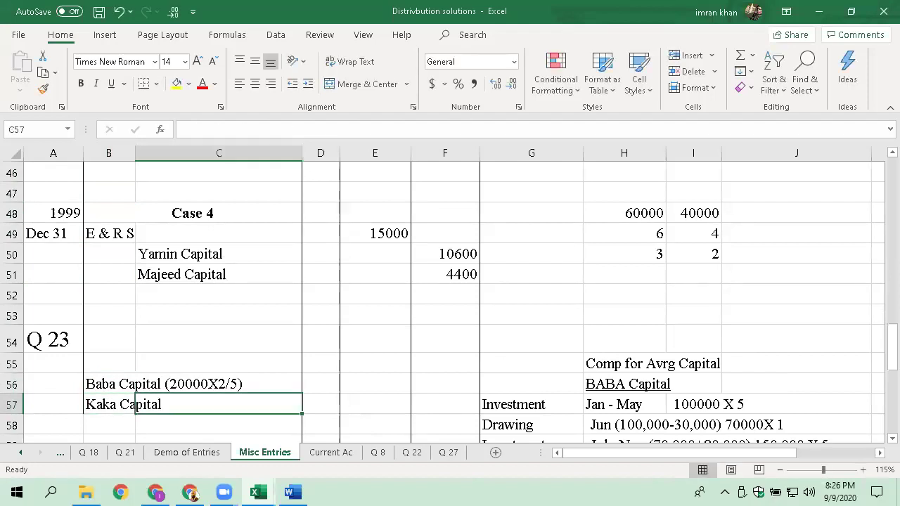
{"action": "type", "text": "("}
{"action": "key", "text": "BackSpace"}
{"action": "type", "text": "9"}
{"action": "key", "text": "BackSpace"}
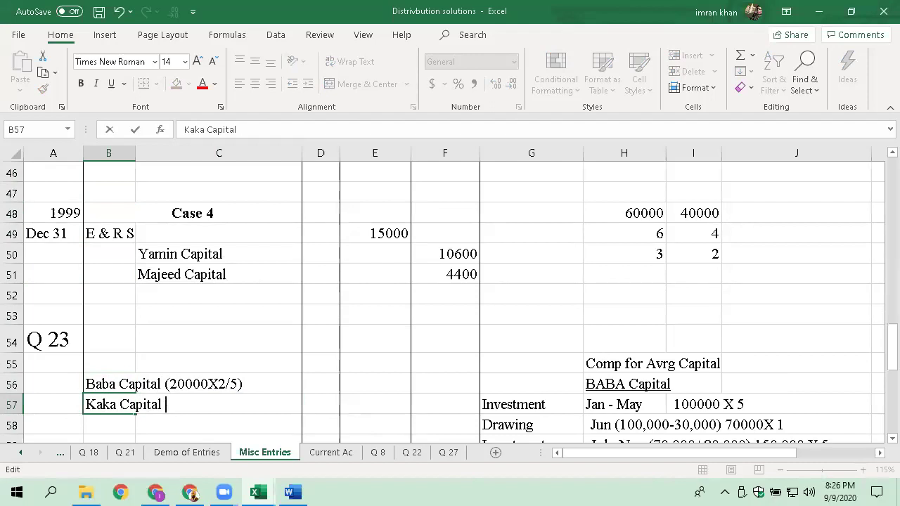
{"action": "type", "text": "(20000X3/5)"}
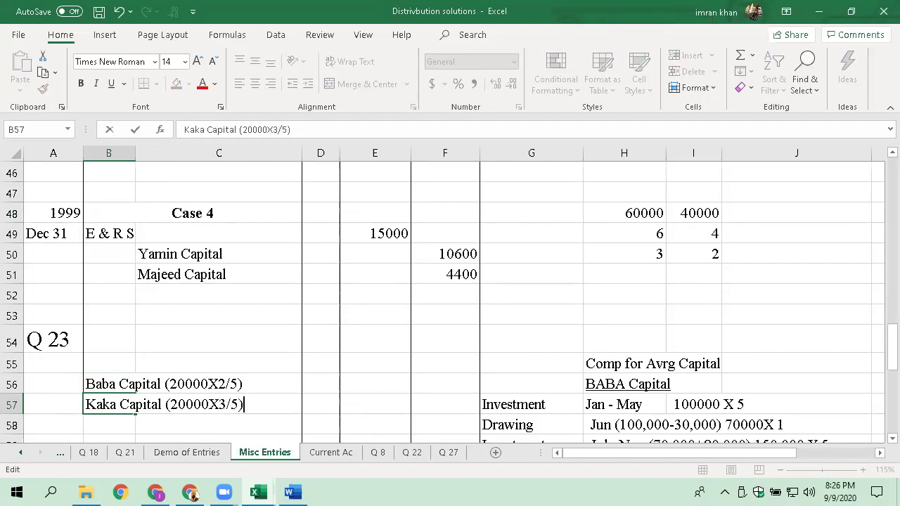
{"action": "left_click", "coordinate": [131, 384]}
{"action": "left_click", "coordinate": [131, 404]}
- Enter the credit line of the Q 23 entry, with E & R S in C58 and 20000 in F58
{"action": "left_click", "coordinate": [169, 424]}
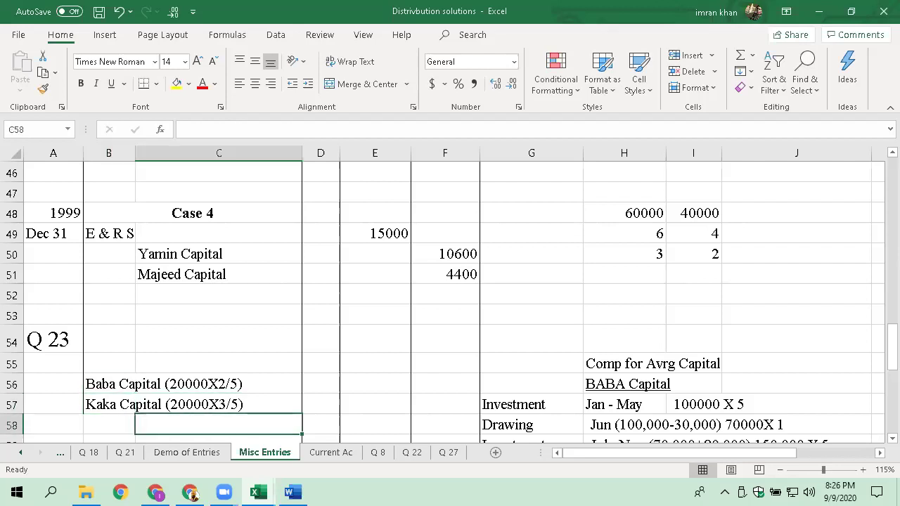
{"action": "type", "text": "E & R S"}
{"action": "key", "text": "Return"}
{"action": "left_click", "coordinate": [218, 384]}
{"action": "left_click", "coordinate": [218, 404]}
{"action": "left_click", "coordinate": [375, 404]}
{"action": "left_click", "coordinate": [445, 405]}
{"action": "type", "text": "20000"}
{"action": "key", "text": "Return"}
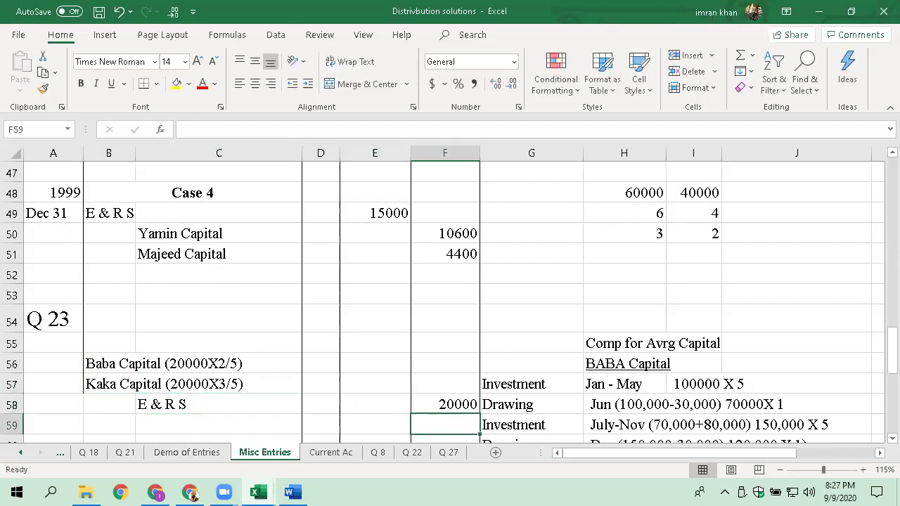
- Enter the partners' debit amounts, 8000 for Baba in E56 and 12000 for Kaka in E57
{"action": "key", "text": "Up"}
{"action": "key", "text": "Left"}
{"action": "key", "text": "Up"}
{"action": "key", "text": "Up"}
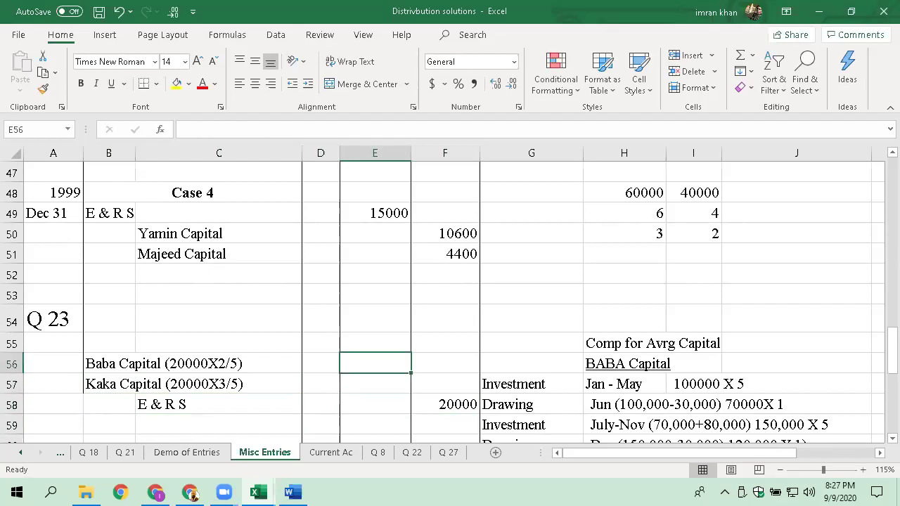
{"action": "type", "text": "8000"}
{"action": "key", "text": "Return"}
{"action": "type", "text": "12000"}
{"action": "key", "text": "Return"}
{"action": "key", "text": "Up"}
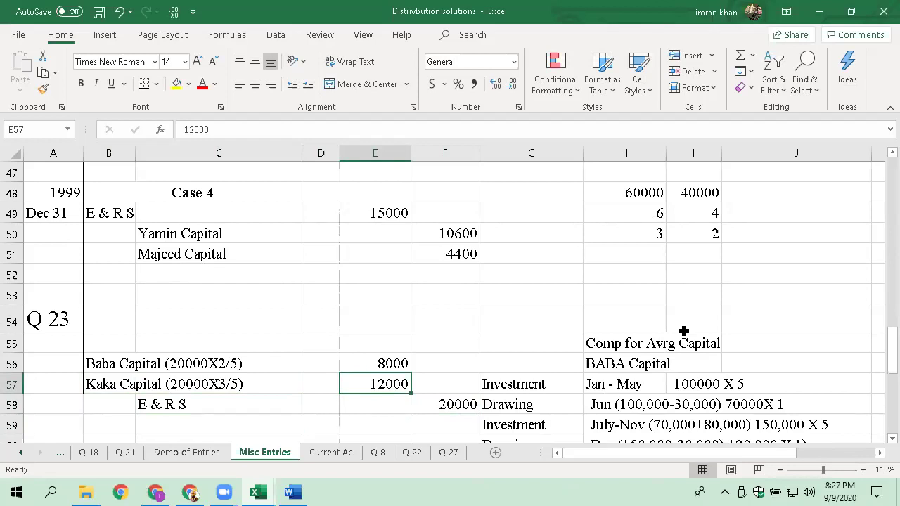
- Review the average capital computations for Baba and Kaka, from the BABA Capital heading in H56 to Kaka's average in K71
{"action": "scroll", "coordinate": [589, 361], "scroll_direction": "down", "scroll_amount": 1}
{"action": "left_click", "coordinate": [606, 307]}
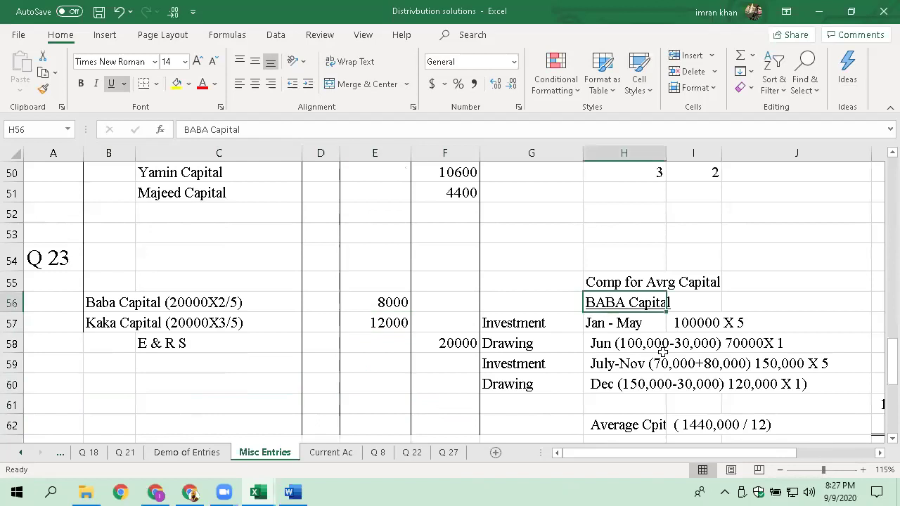
{"action": "key", "text": "Down"}
{"action": "key", "text": "Down"}
{"action": "key", "text": "Down"}
{"action": "key", "text": "Down"}
{"action": "key", "text": "Down"}
{"action": "key", "text": "Down"}
{"action": "key", "text": "Down"}
{"action": "key", "text": "Down"}
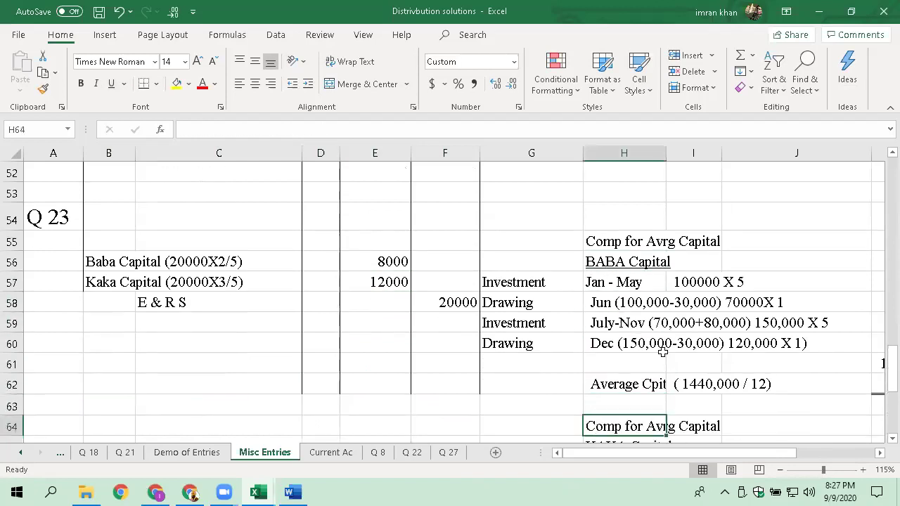
{"action": "key", "text": "Up"}
{"action": "key", "text": "Up"}
{"action": "key", "text": "Down"}
{"action": "key", "text": "Down"}
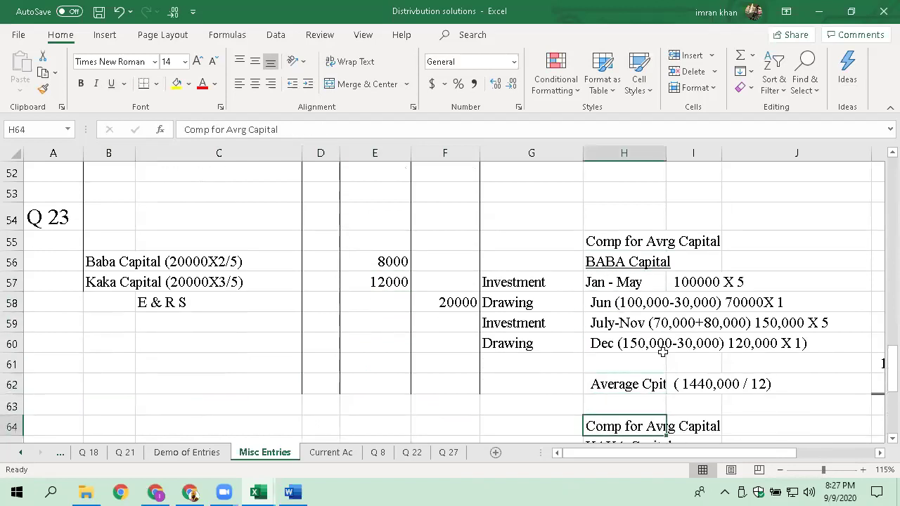
{"action": "key", "text": "Up"}
{"action": "key", "text": "Up"}
{"action": "key", "text": "Down"}
{"action": "key", "text": "Down"}
{"action": "key", "text": "Down"}
{"action": "key", "text": "Down"}
{"action": "key", "text": "Down"}
{"action": "key", "text": "Down"}
{"action": "key", "text": "Down"}
{"action": "key", "text": "Down"}
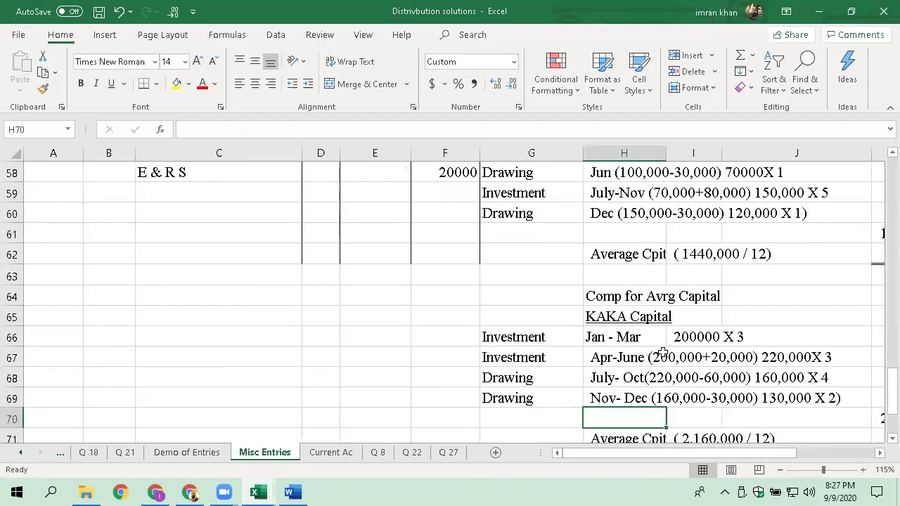
{"action": "key", "text": "Down"}
{"action": "key", "text": "Right"}
{"action": "key", "text": "Right"}
{"action": "key", "text": "Right"}
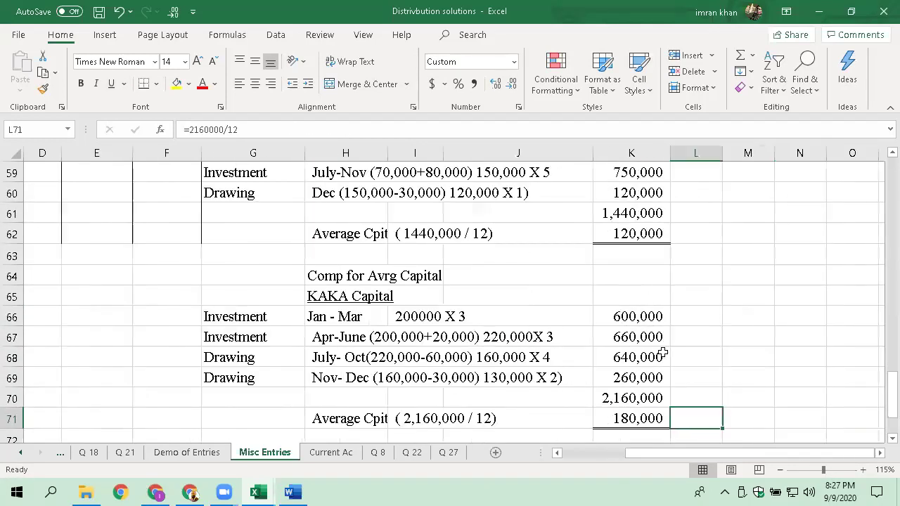
{"action": "key", "text": "Left"}
{"action": "key", "text": "Right"}
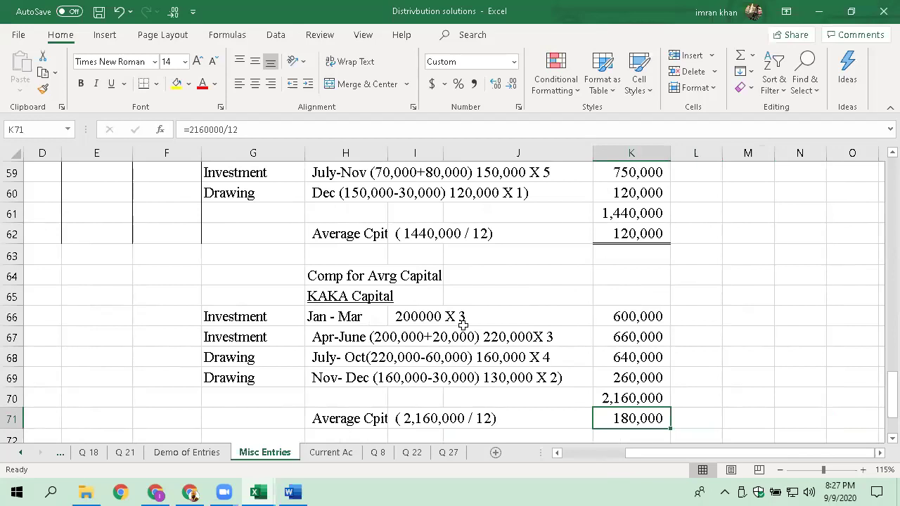
- Switch to the Word question document and look back over the earlier profit-distribution questions and the Q.23 requirement
{"action": "key", "text": "alt+Tab"}
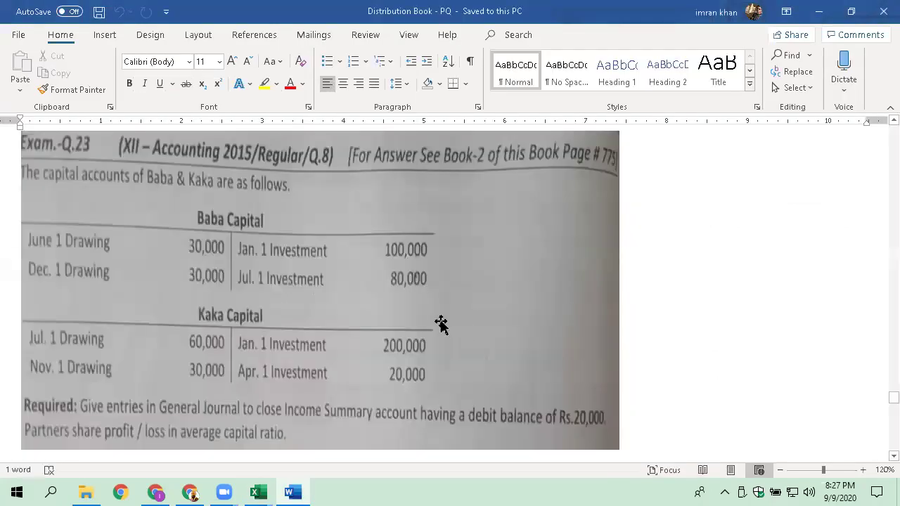
{"action": "scroll", "coordinate": [350, 357], "scroll_direction": "up", "scroll_amount": 5}
{"action": "scroll", "coordinate": [350, 360], "scroll_direction": "down", "scroll_amount": 3}
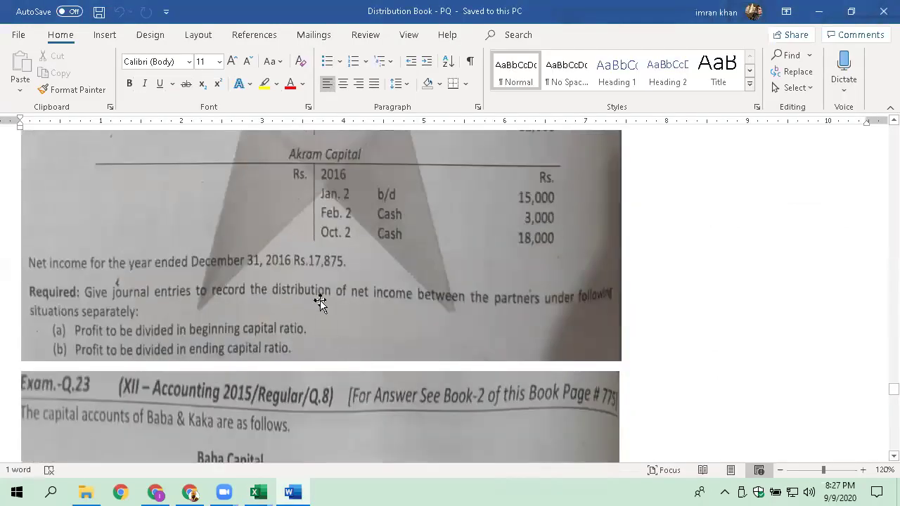
{"action": "scroll", "coordinate": [314, 309], "scroll_direction": "up", "scroll_amount": 4}
{"action": "scroll", "coordinate": [314, 309], "scroll_direction": "up", "scroll_amount": 10}
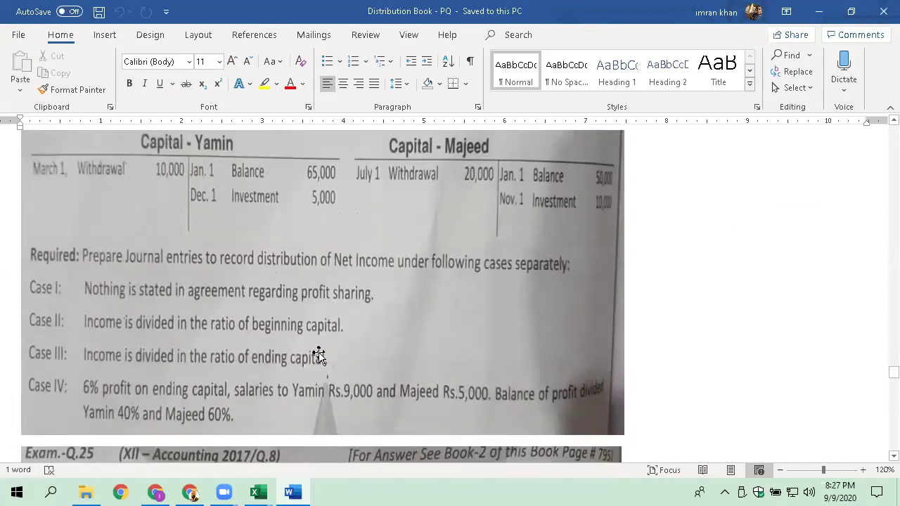
{"action": "scroll", "coordinate": [318, 352], "scroll_direction": "down", "scroll_amount": 10}
{"action": "scroll", "coordinate": [322, 344], "scroll_direction": "down", "scroll_amount": 10}
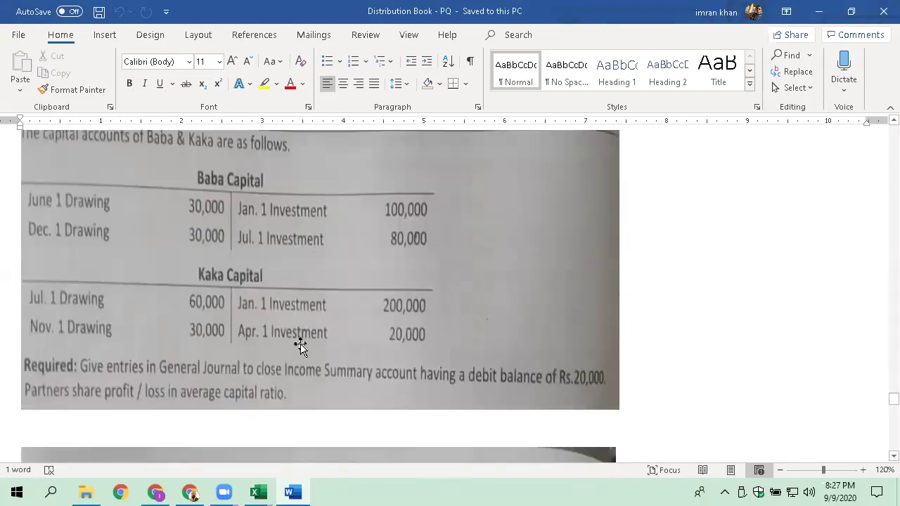
{"action": "scroll", "coordinate": [299, 339], "scroll_direction": "down", "scroll_amount": 3}
{"action": "scroll", "coordinate": [298, 340], "scroll_direction": "up", "scroll_amount": 1}
- Read Exam.-Q.14 and Exam.-Q.20, comparing their partners' capital accounts and the average capital requirements
{"action": "scroll", "coordinate": [296, 306], "scroll_direction": "down", "scroll_amount": 2}
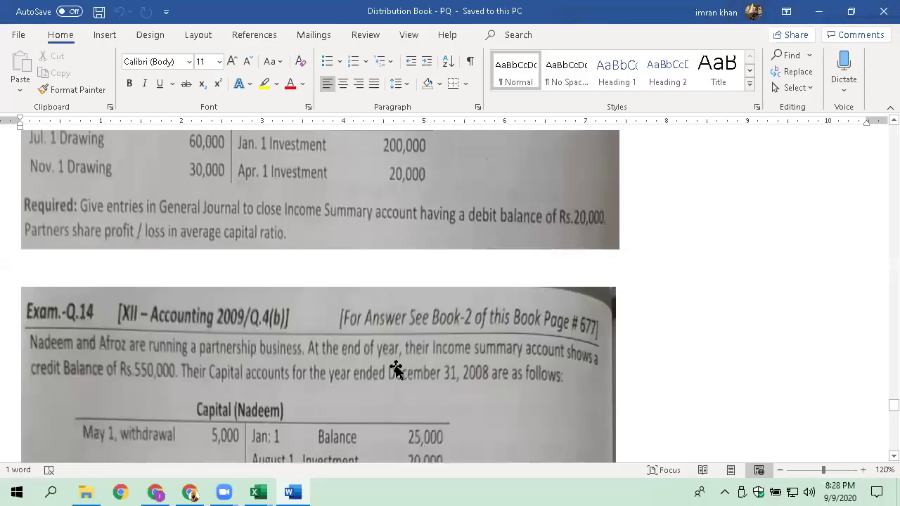
{"action": "scroll", "coordinate": [401, 373], "scroll_direction": "down", "scroll_amount": 2}
{"action": "scroll", "coordinate": [380, 361], "scroll_direction": "down", "scroll_amount": 4}
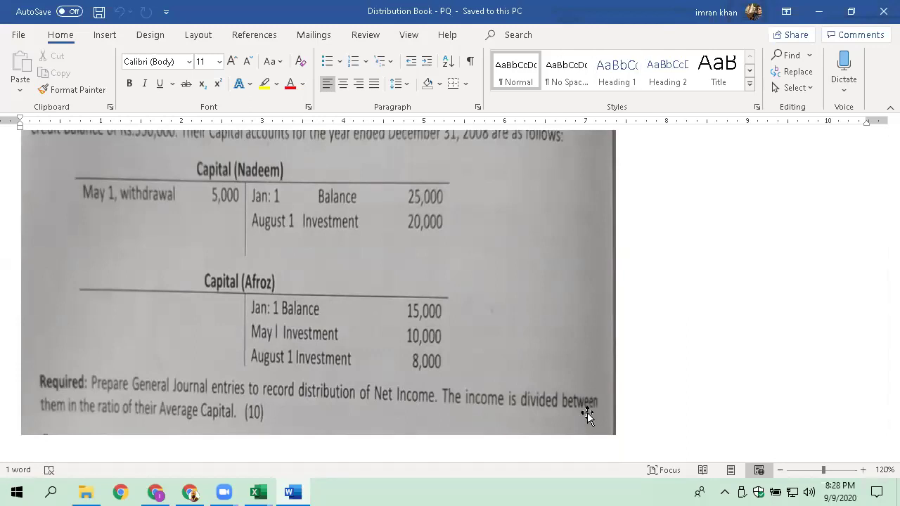
{"action": "scroll", "coordinate": [431, 318], "scroll_direction": "up", "scroll_amount": 1}
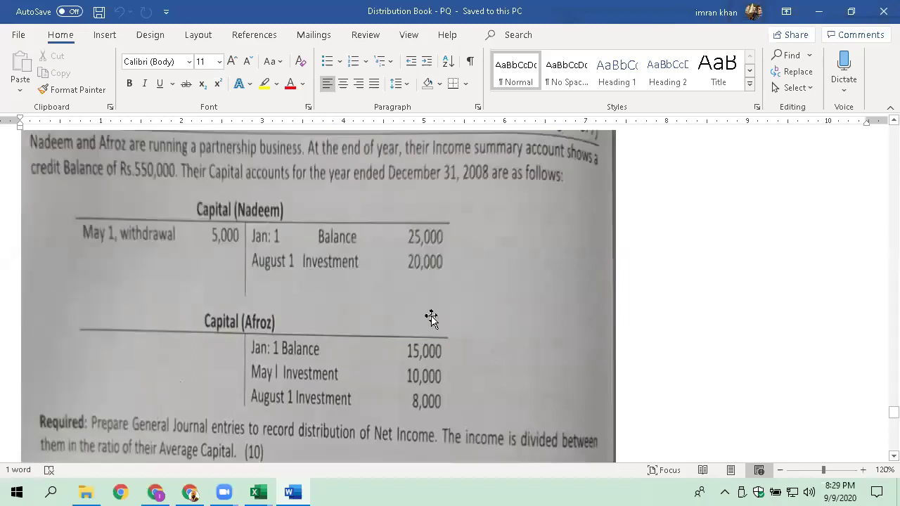
{"action": "scroll", "coordinate": [431, 318], "scroll_direction": "up", "scroll_amount": 2}
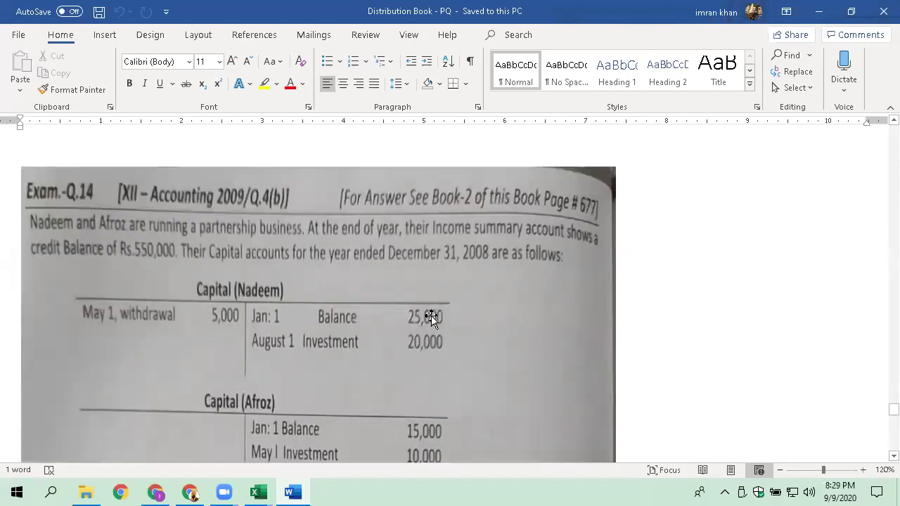
{"action": "scroll", "coordinate": [431, 317], "scroll_direction": "down", "scroll_amount": 12}
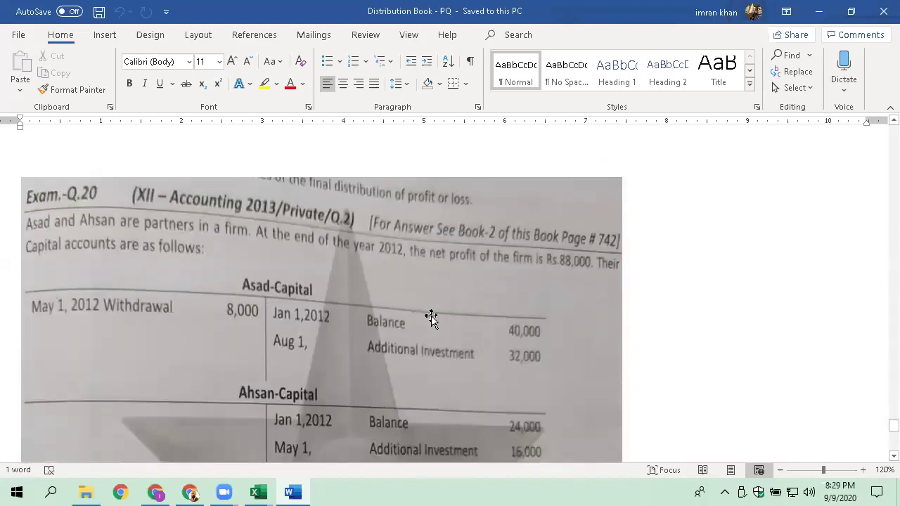
{"action": "scroll", "coordinate": [429, 319], "scroll_direction": "down", "scroll_amount": 2}
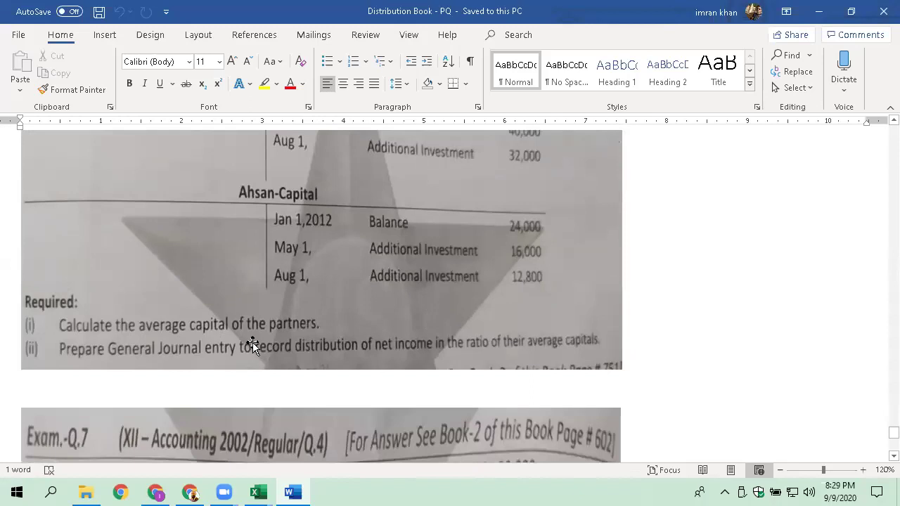
{"action": "scroll", "coordinate": [299, 331], "scroll_direction": "up", "scroll_amount": 4}
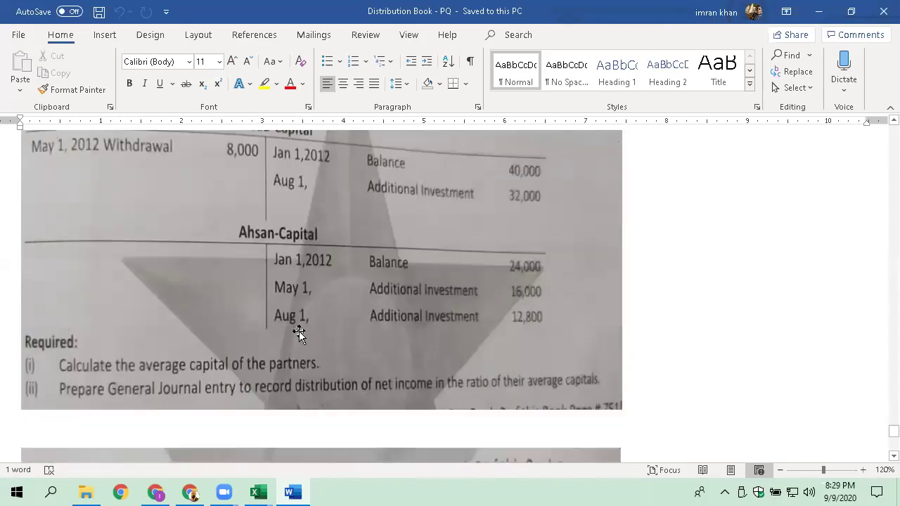
{"action": "scroll", "coordinate": [298, 331], "scroll_direction": "up", "scroll_amount": 1}
{"action": "scroll", "coordinate": [211, 302], "scroll_direction": "down", "scroll_amount": 1}
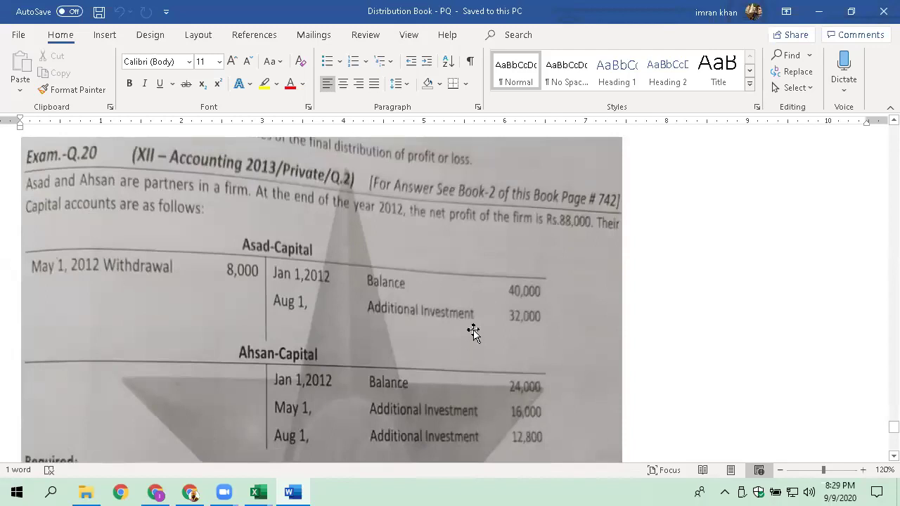
{"action": "scroll", "coordinate": [538, 341], "scroll_direction": "up", "scroll_amount": 7}
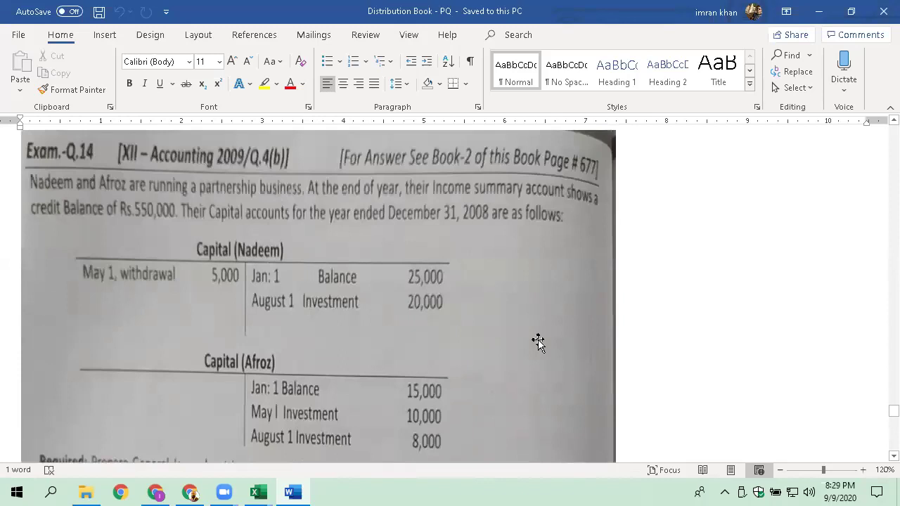
{"action": "scroll", "coordinate": [538, 341], "scroll_direction": "down", "scroll_amount": 7}
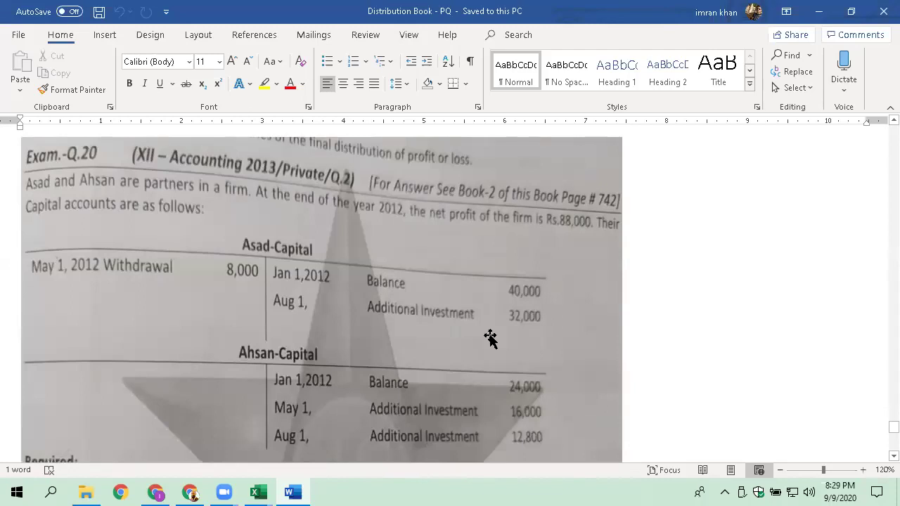
{"action": "scroll", "coordinate": [488, 380], "scroll_direction": "down", "scroll_amount": 1}
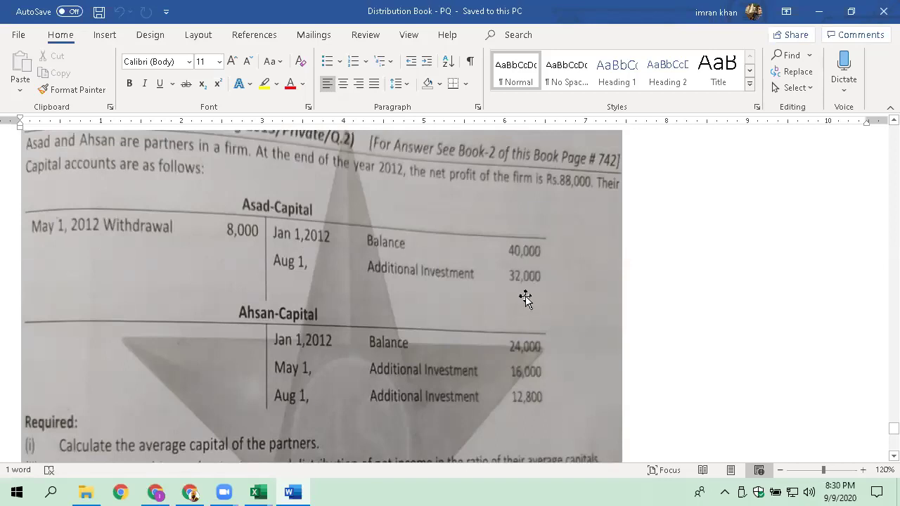
{"action": "scroll", "coordinate": [563, 347], "scroll_direction": "down", "scroll_amount": 3}
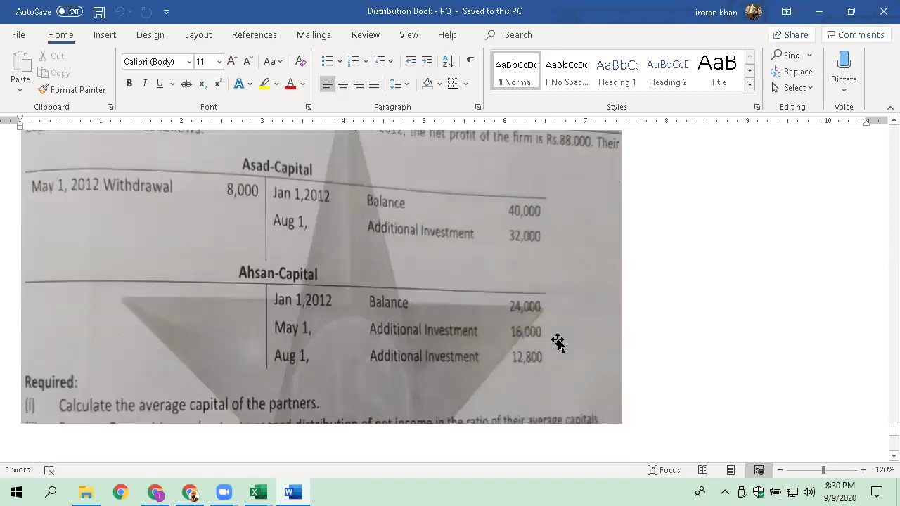
- Read Exam.-Q.7 on the three partners' capital balances, salaries, bonus and the net profit requirement
{"action": "scroll", "coordinate": [528, 327], "scroll_direction": "down", "scroll_amount": 15}
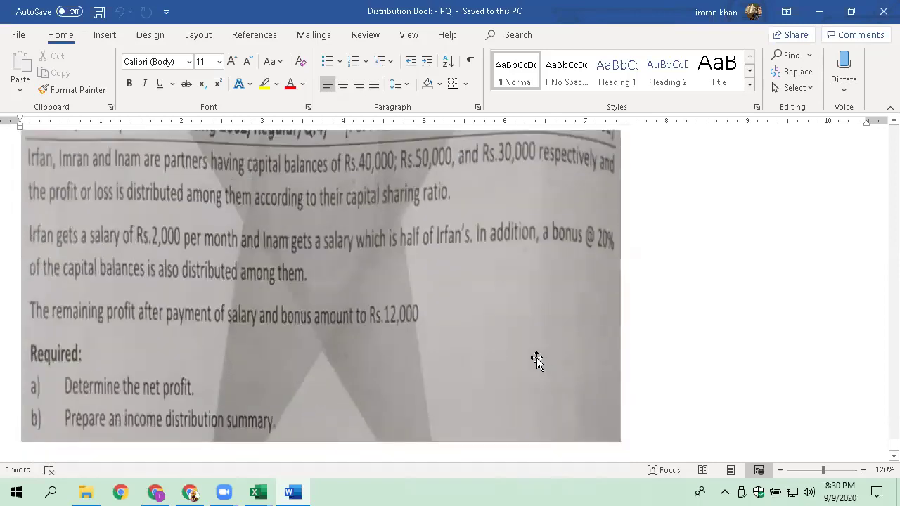
{"action": "scroll", "coordinate": [534, 360], "scroll_direction": "up", "scroll_amount": 3}
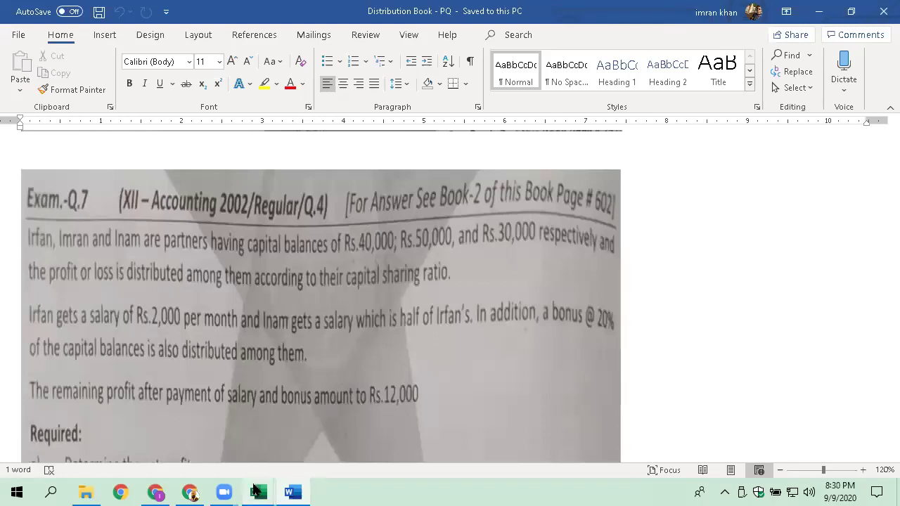
- Switch to Excel and close the Absrptn Questions workbook, saving its changes
{"action": "mouse_move", "coordinate": [258, 492]}
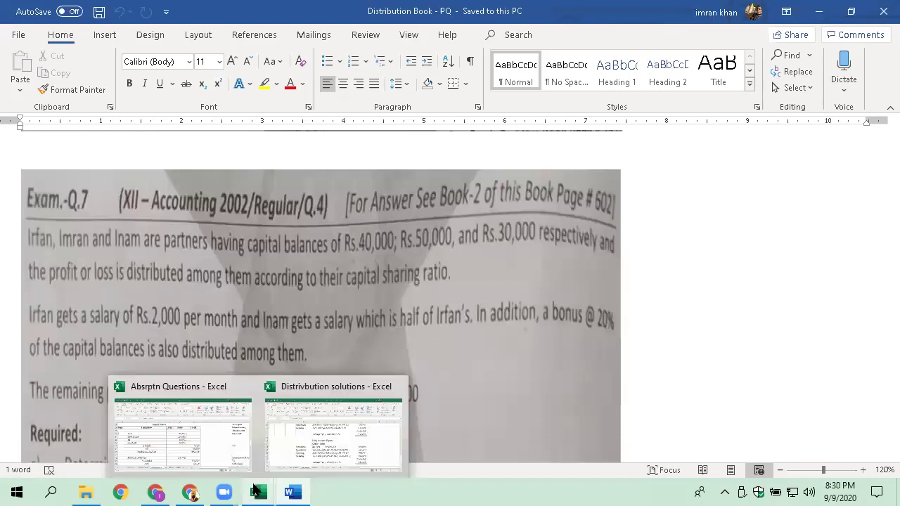
{"action": "left_click", "coordinate": [337, 429]}
{"action": "mouse_move", "coordinate": [258, 492]}
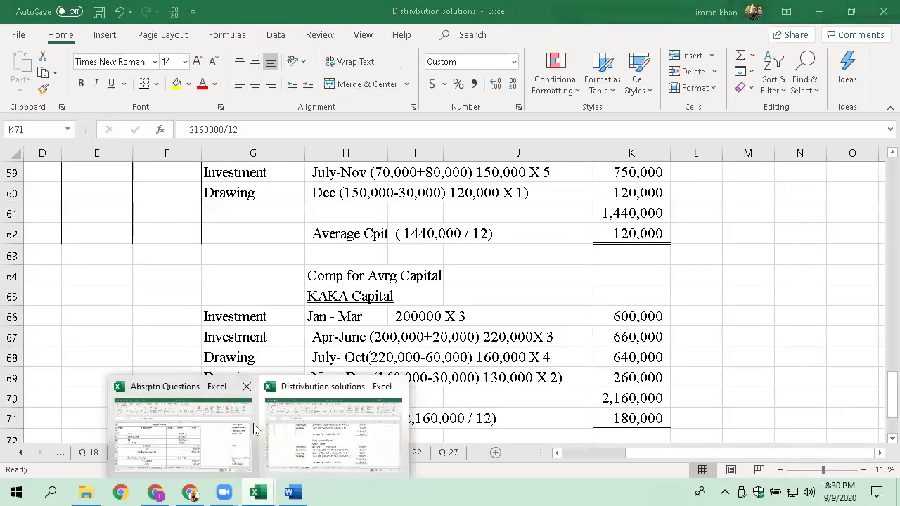
{"action": "left_click", "coordinate": [246, 387]}
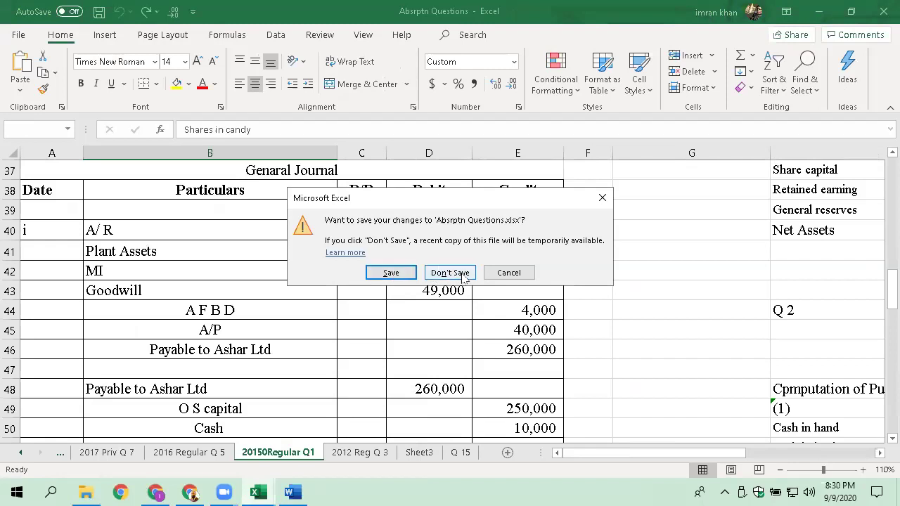
{"action": "left_click", "coordinate": [385, 272]}
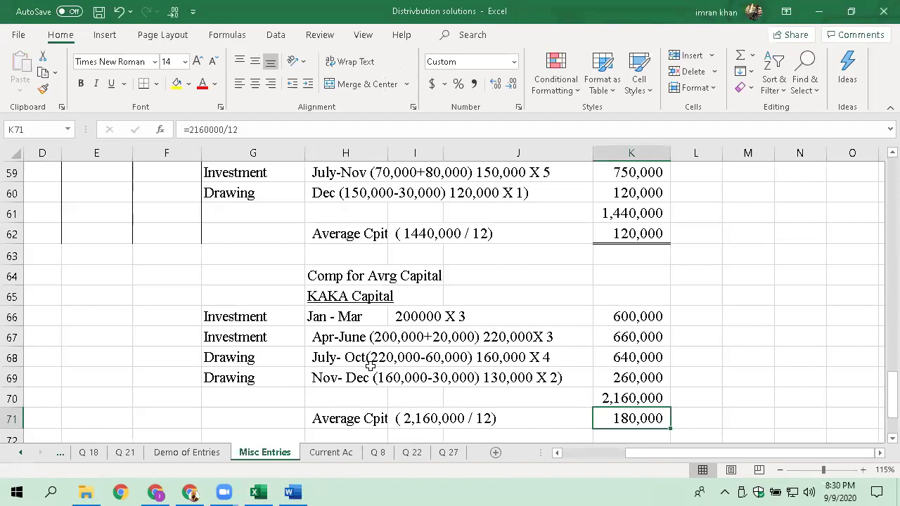
- Look over the income distribution summaries on the Q 21 and Q 18 sheets of the Distrivbution solutions workbook
{"action": "left_click", "coordinate": [124, 451]}
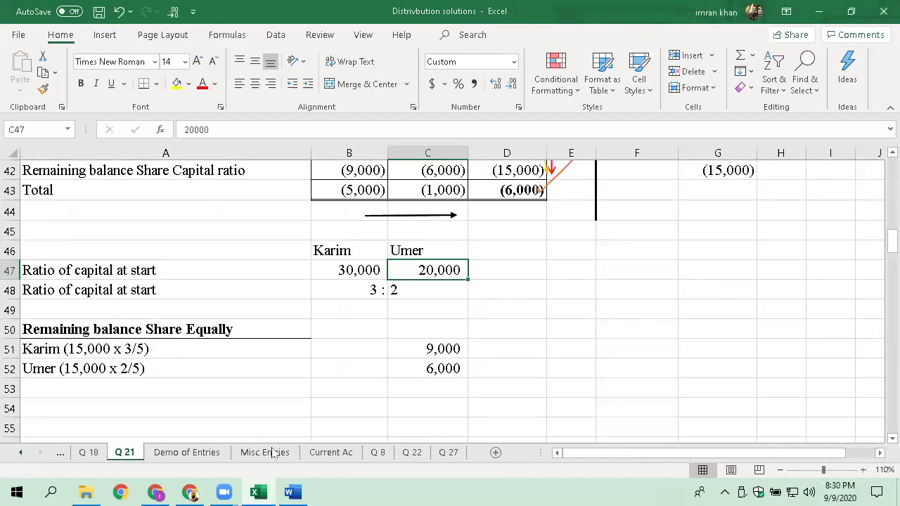
{"action": "scroll", "coordinate": [290, 420], "scroll_direction": "up", "scroll_amount": 3}
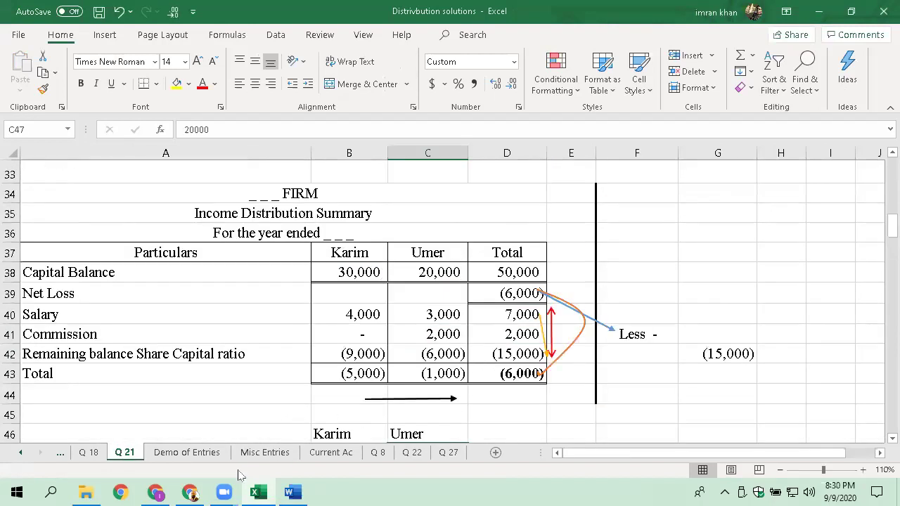
{"action": "left_click", "coordinate": [90, 455]}
{"action": "scroll", "coordinate": [413, 350], "scroll_direction": "up", "scroll_amount": 4}
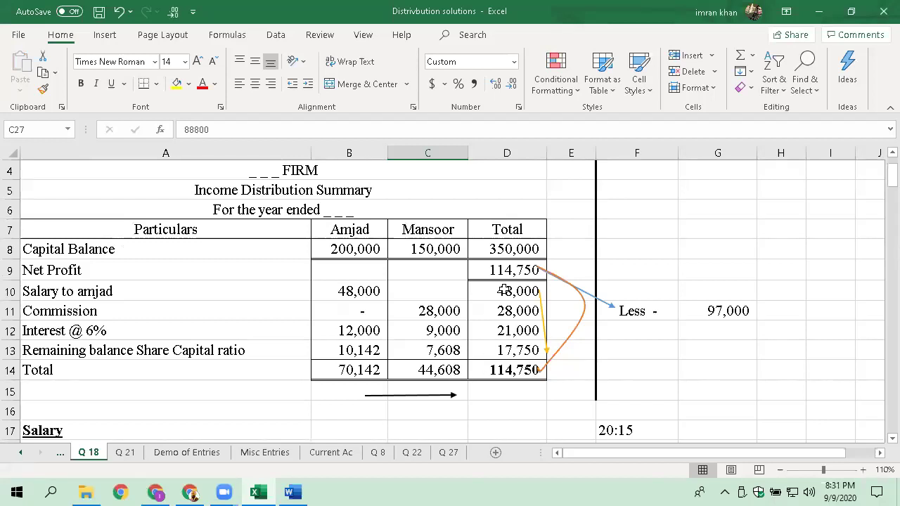
- Compare Exam.-Q.7 in the Word question document with the Capital Balance row B8:D8 on the Q 18 sheet in Excel
{"action": "left_click", "coordinate": [292, 492]}
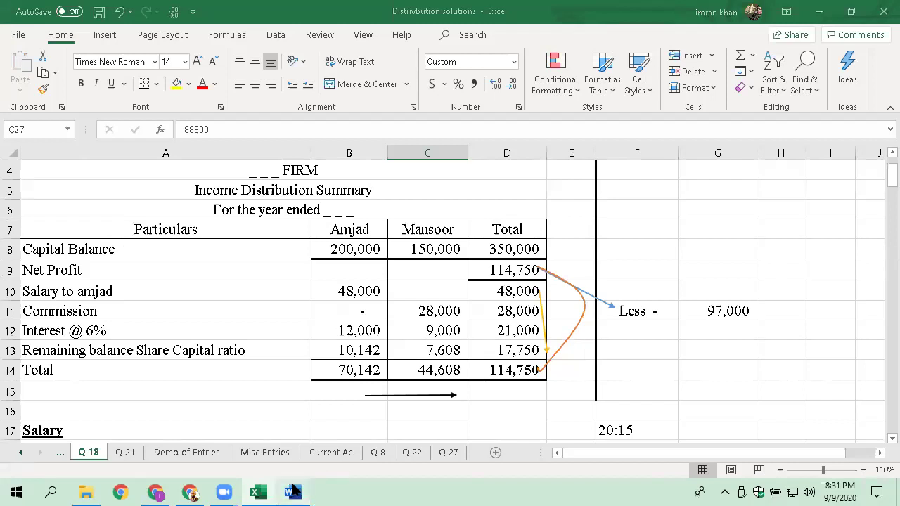
{"action": "scroll", "coordinate": [314, 343], "scroll_direction": "down", "scroll_amount": 2}
{"action": "scroll", "coordinate": [321, 360], "scroll_direction": "up", "scroll_amount": 3}
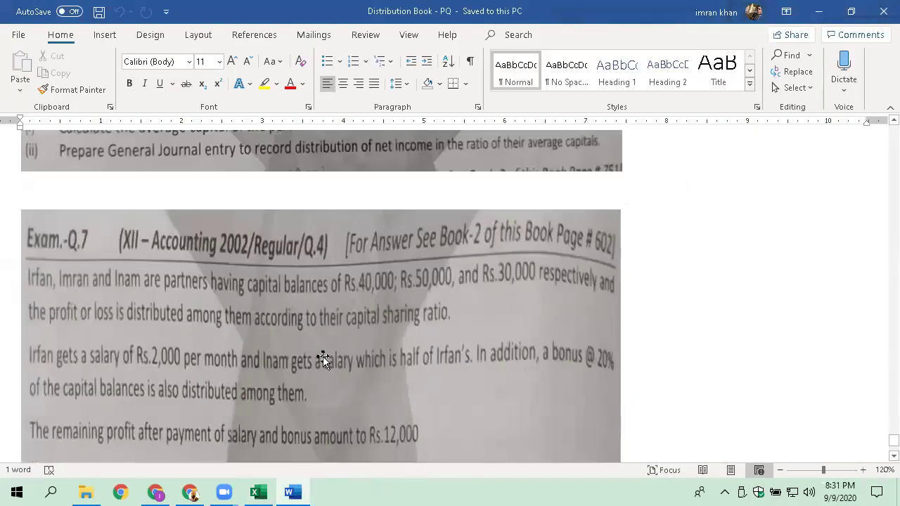
{"action": "scroll", "coordinate": [322, 359], "scroll_direction": "down", "scroll_amount": 2}
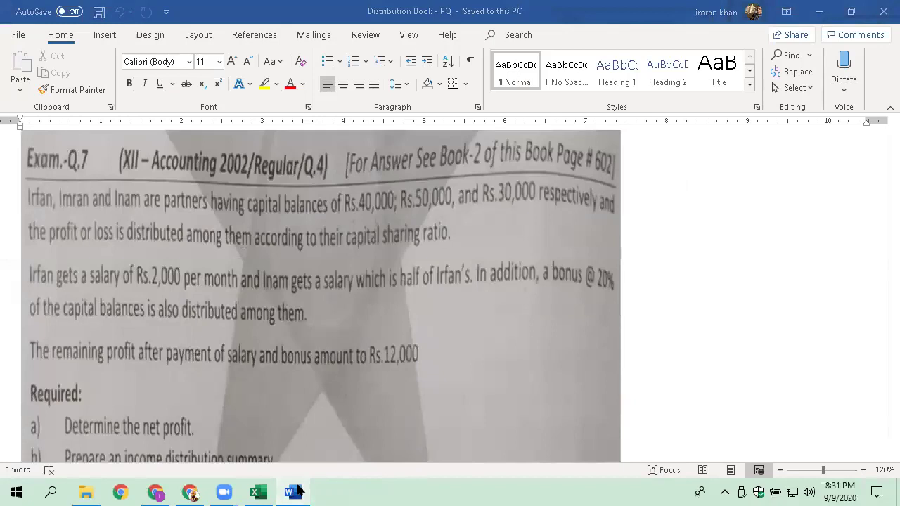
{"action": "left_click", "coordinate": [258, 491]}
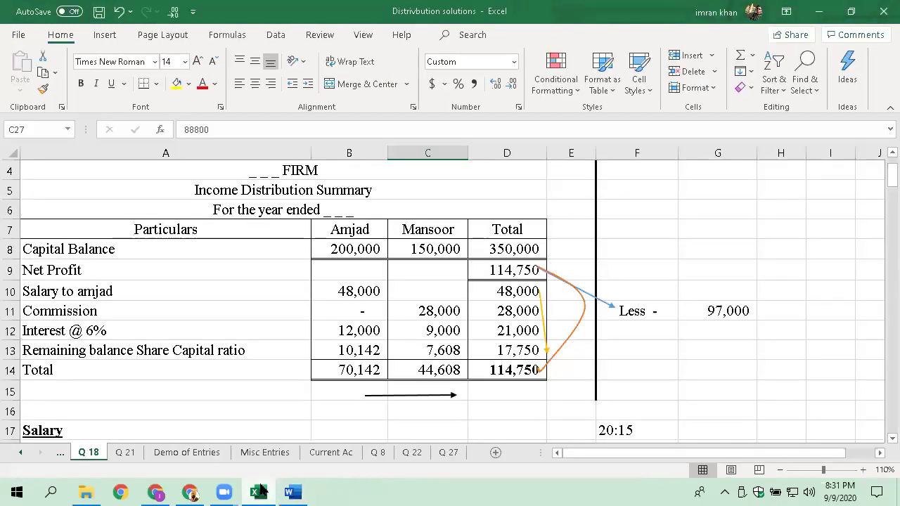
{"action": "left_click", "coordinate": [418, 387]}
{"action": "left_click_drag", "start_coordinate": [353, 249], "coordinate": [513, 248]}
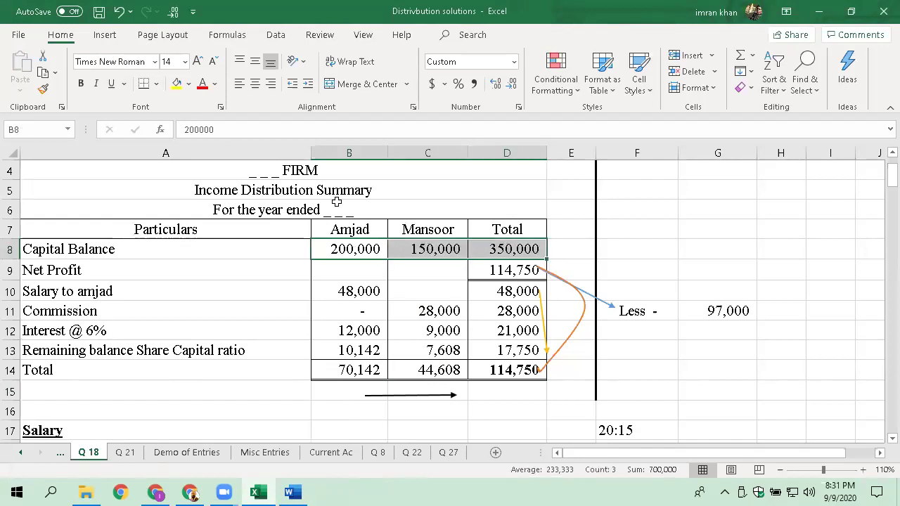
- Switch to the Word question document and reread Exam.-Q.20 and Exam.-Q.14, including their net income, capital accounts and requirements
{"action": "left_click", "coordinate": [292, 492]}
{"action": "scroll", "coordinate": [311, 402], "scroll_direction": "up", "scroll_amount": 8}
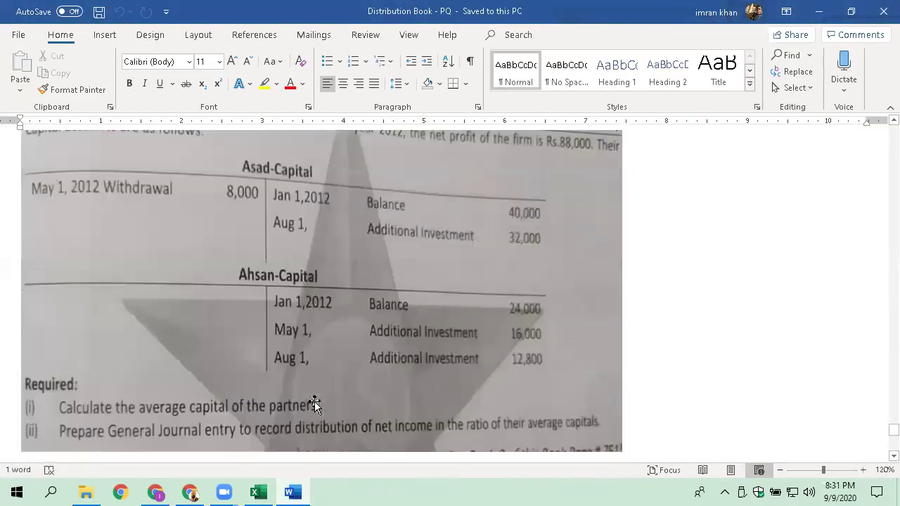
{"action": "scroll", "coordinate": [443, 390], "scroll_direction": "up", "scroll_amount": 4}
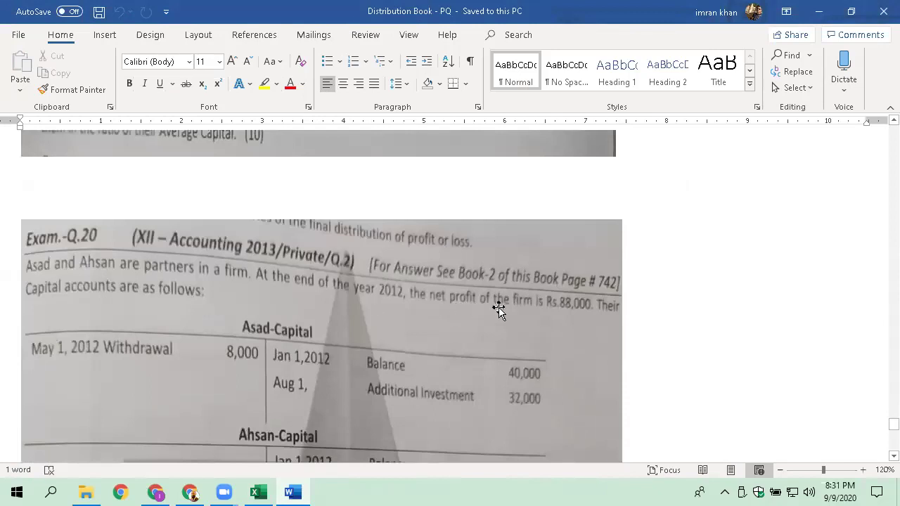
{"action": "scroll", "coordinate": [496, 309], "scroll_direction": "up", "scroll_amount": 5}
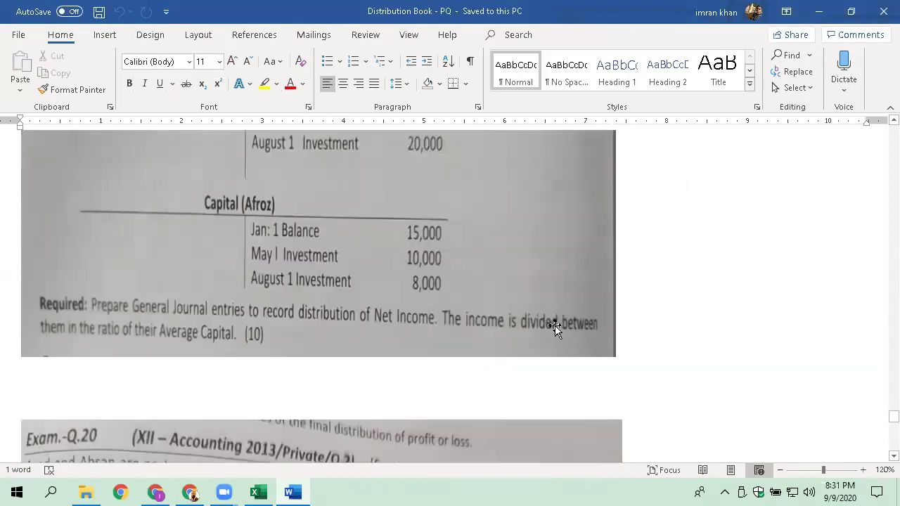
{"action": "scroll", "coordinate": [492, 327], "scroll_direction": "up", "scroll_amount": 2}
{"action": "scroll", "coordinate": [379, 416], "scroll_direction": "up", "scroll_amount": 3}
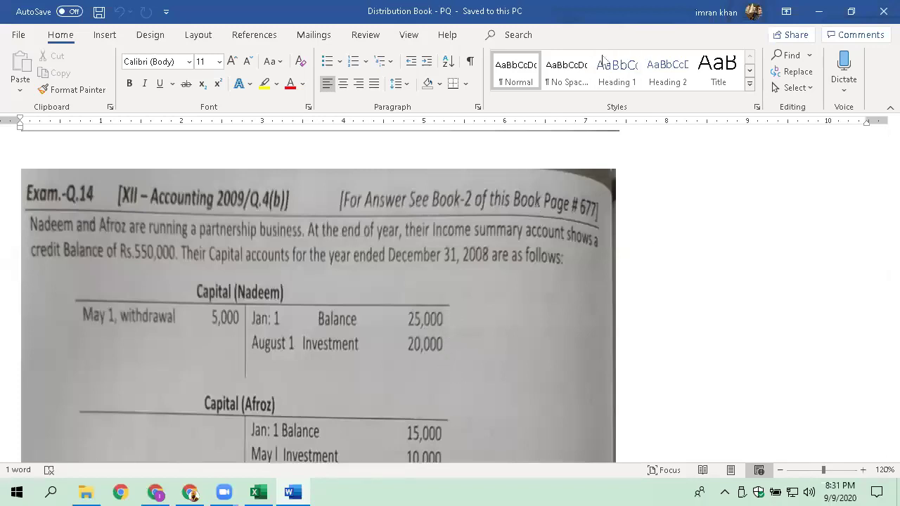
{"action": "scroll", "coordinate": [431, 359], "scroll_direction": "down", "scroll_amount": 1}
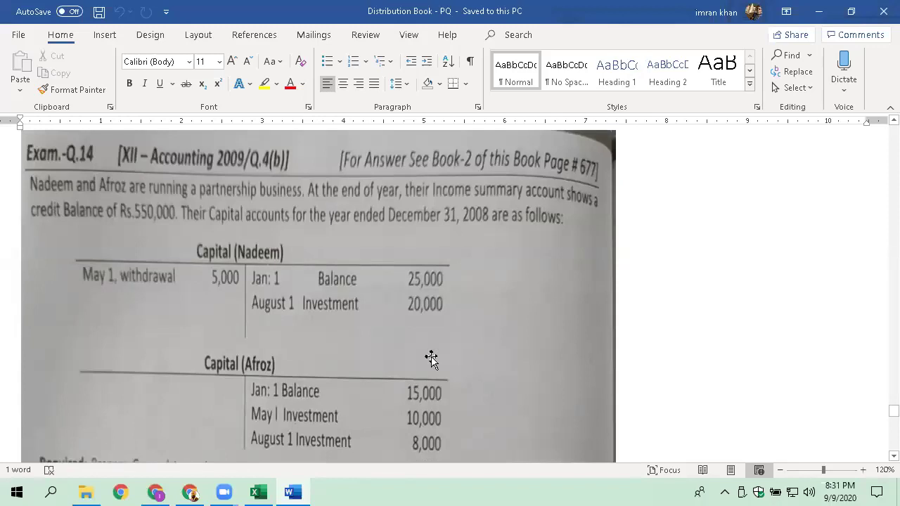
- Return to Excel and compare the Net Profit rows in the income distribution summaries on sheets Q 18, Q 12, Q 15, Q 4 and Q 1
{"action": "left_click", "coordinate": [294, 491]}
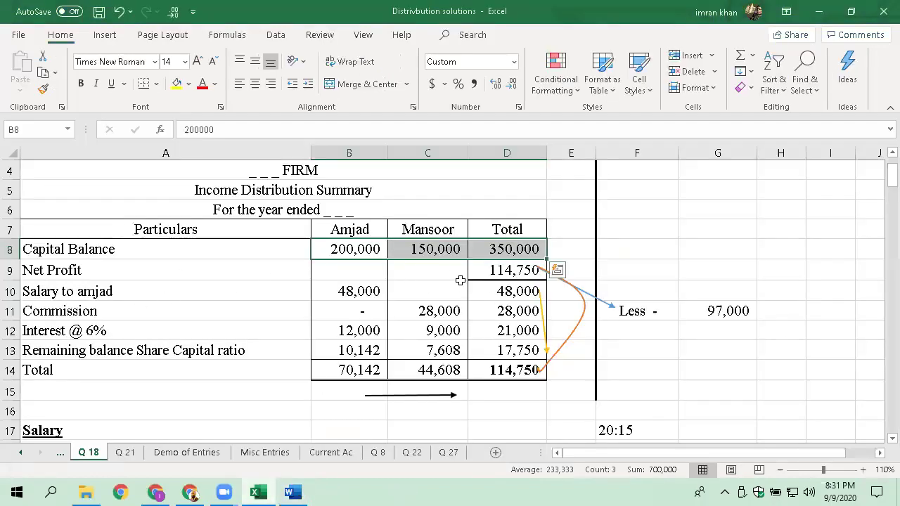
{"action": "left_click", "coordinate": [511, 270]}
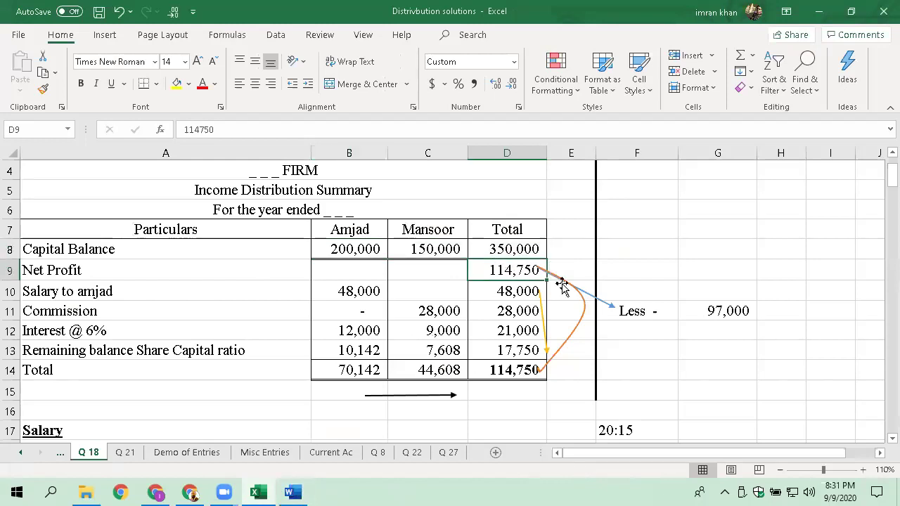
{"action": "left_click", "coordinate": [62, 457]}
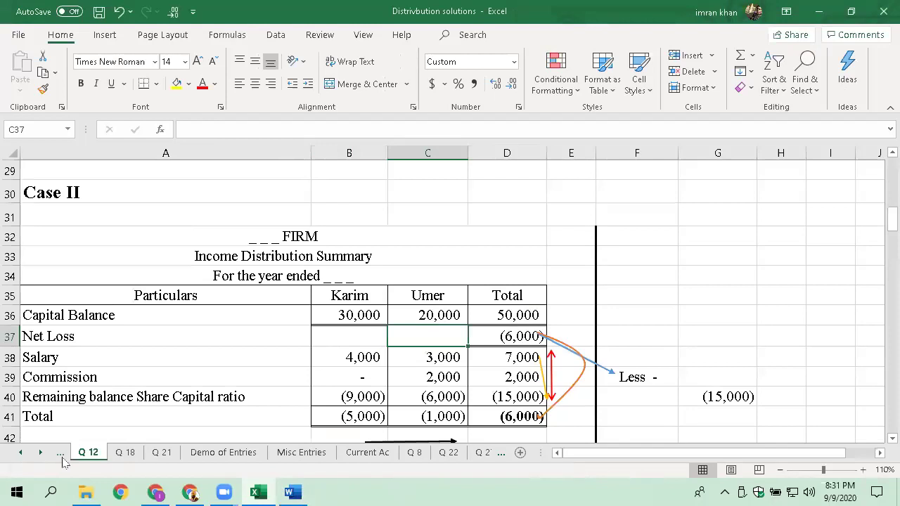
{"action": "left_click", "coordinate": [61, 457]}
{"action": "scroll", "coordinate": [277, 420], "scroll_direction": "up", "scroll_amount": 5}
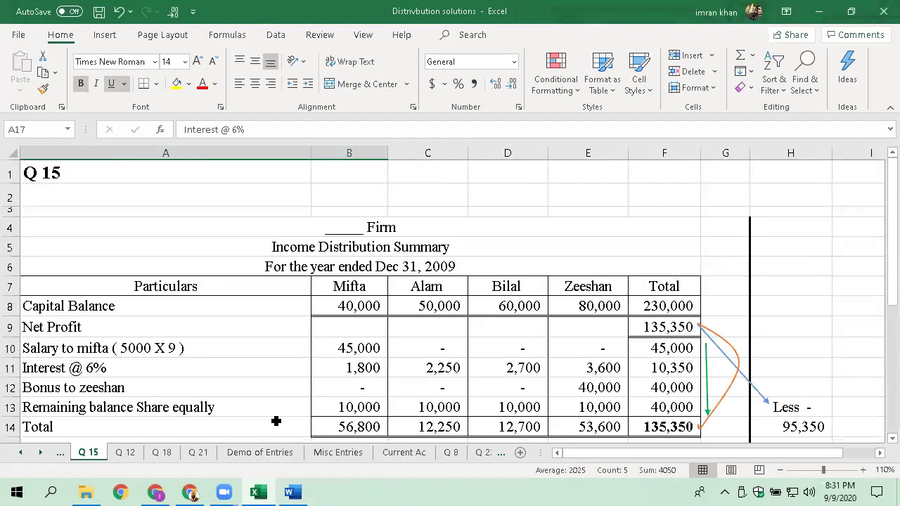
{"action": "left_click", "coordinate": [61, 456]}
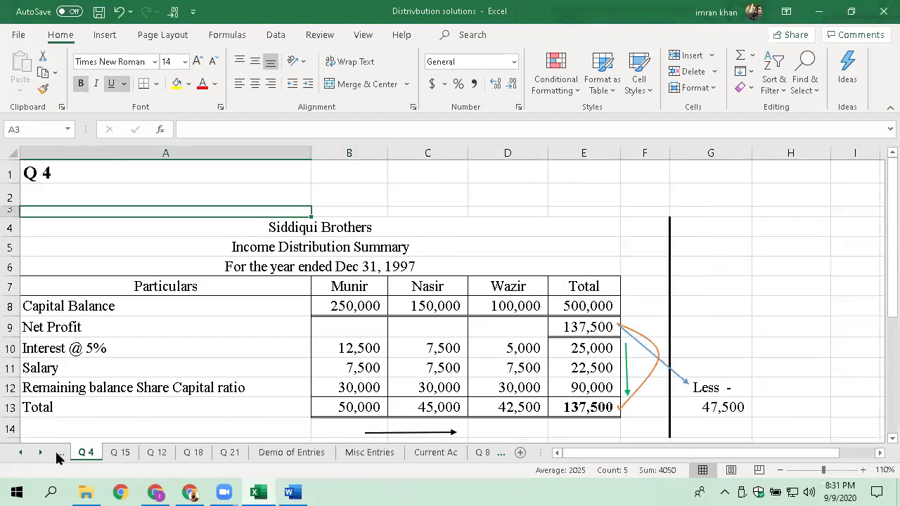
{"action": "left_click", "coordinate": [60, 457]}
{"action": "left_click", "coordinate": [117, 453]}
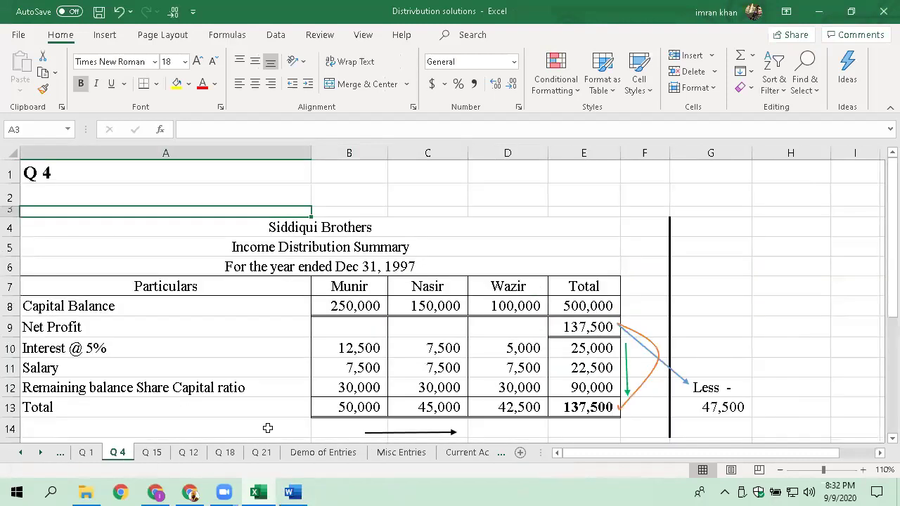
{"action": "left_click", "coordinate": [86, 452]}
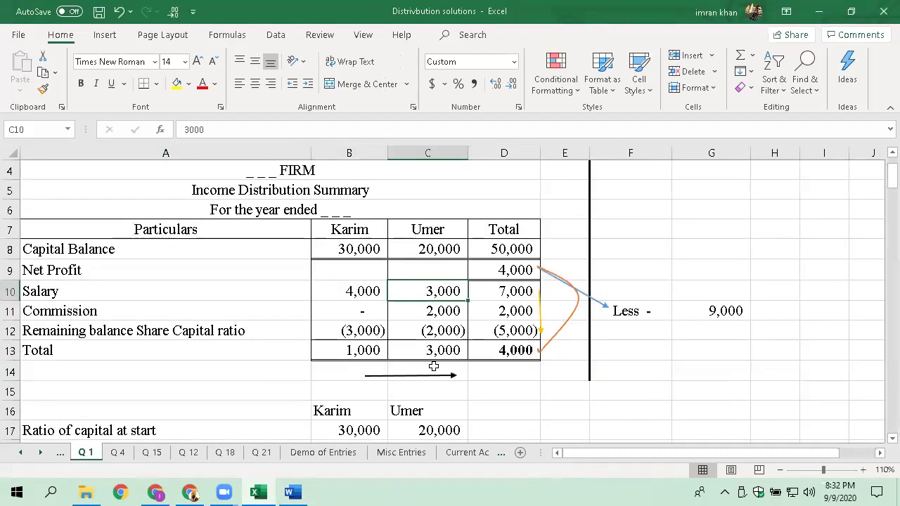
{"action": "left_click", "coordinate": [506, 272]}
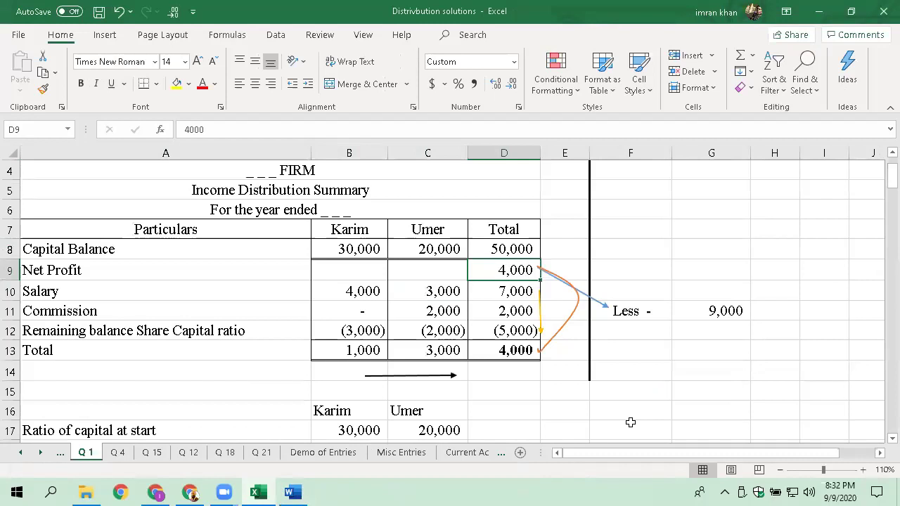
- Look through the solution sheets from Distribution of Profit LOSS across Q 6, Q 18, Q 21 and Misc Entries to Q 8
{"action": "left_click", "coordinate": [59, 454]}
{"action": "left_click", "coordinate": [59, 454]}
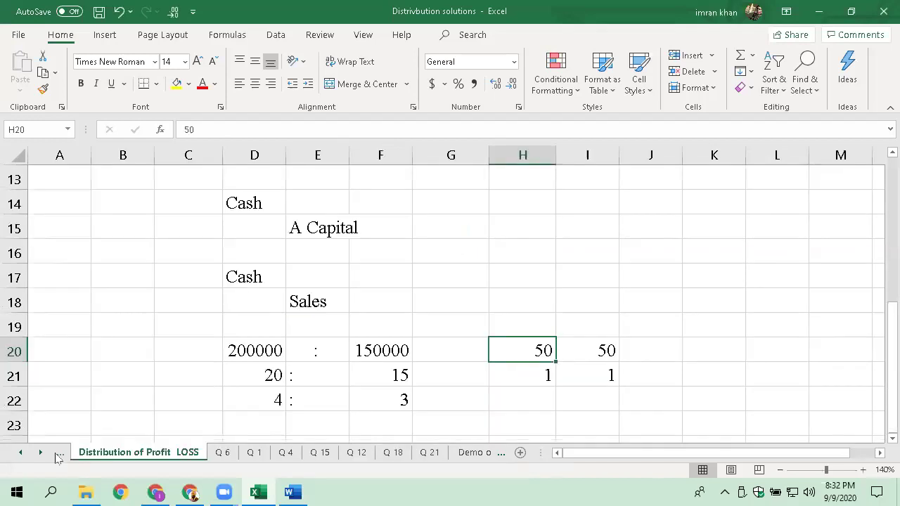
{"action": "scroll", "coordinate": [218, 417], "scroll_direction": "up", "scroll_amount": 5}
{"action": "left_click", "coordinate": [222, 452]}
{"action": "left_click", "coordinate": [319, 452]}
{"action": "left_click", "coordinate": [396, 452]}
{"action": "left_click", "coordinate": [429, 453]}
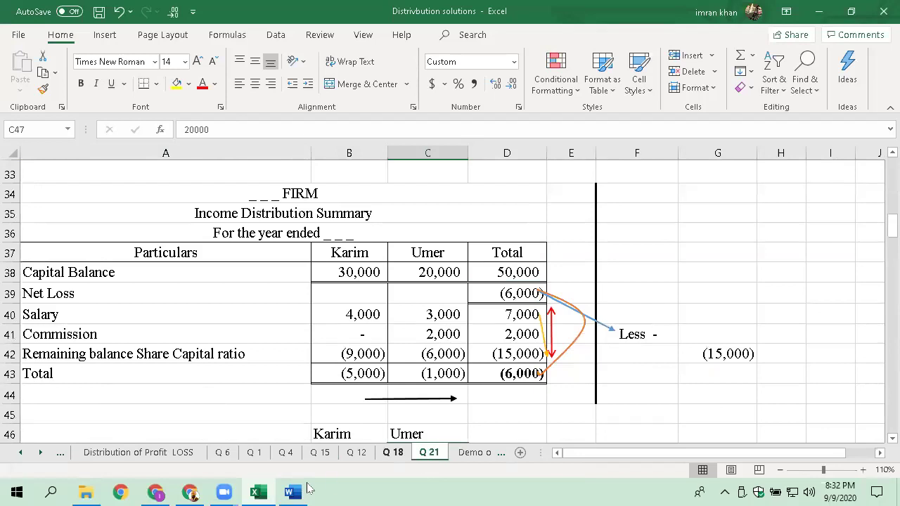
{"action": "left_click", "coordinate": [476, 453]}
{"action": "left_click", "coordinate": [459, 455]}
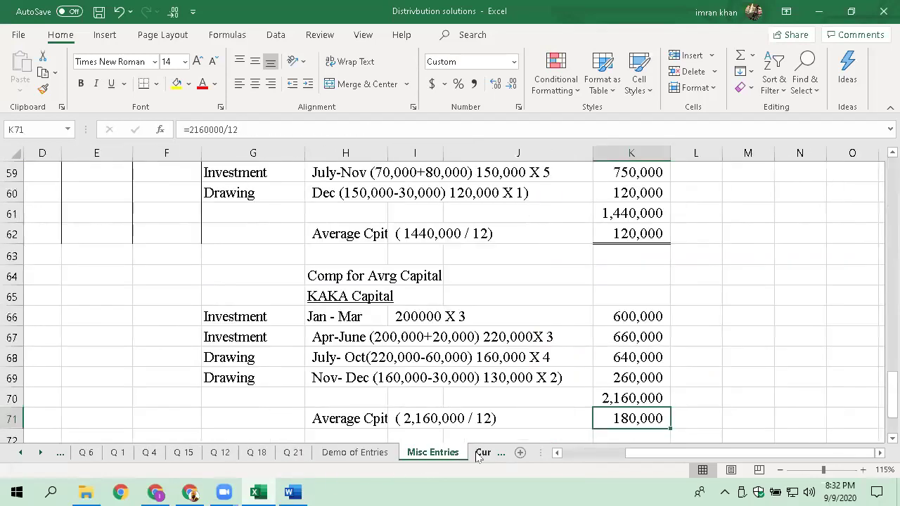
{"action": "left_click", "coordinate": [478, 454]}
{"action": "left_click", "coordinate": [475, 454]}
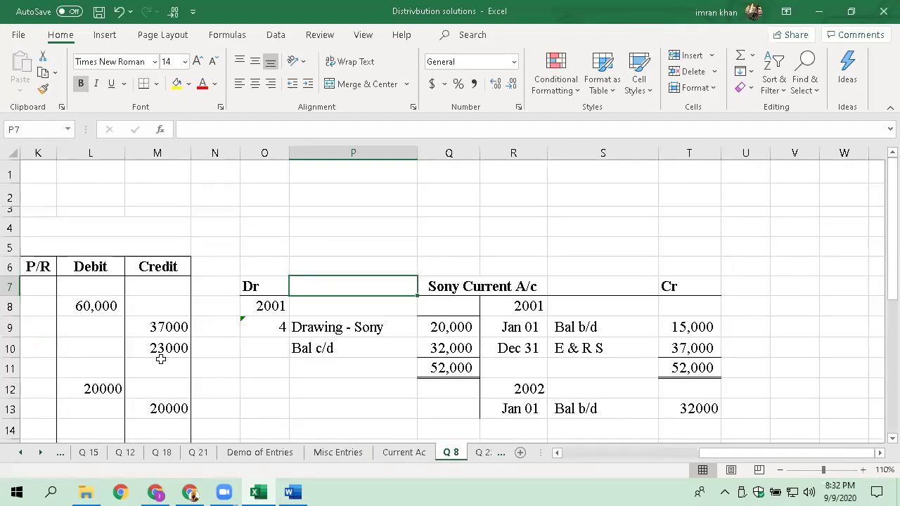
- Review the Q 8 sheet from the current account back to its income distribution summary, and check the Net Loss row on Q 22
{"action": "key", "text": "Left"}
{"action": "key", "text": "Left"}
{"action": "key", "text": "Left"}
{"action": "key", "text": "Left"}
{"action": "key", "text": "Left"}
{"action": "key", "text": "Left"}
{"action": "key", "text": "Left"}
{"action": "key", "text": "Left"}
{"action": "key", "text": "Left"}
{"action": "key", "text": "Left"}
{"action": "key", "text": "Left"}
{"action": "key", "text": "Left"}
{"action": "key", "text": "Left"}
{"action": "key", "text": "Left"}
{"action": "key", "text": "Left"}
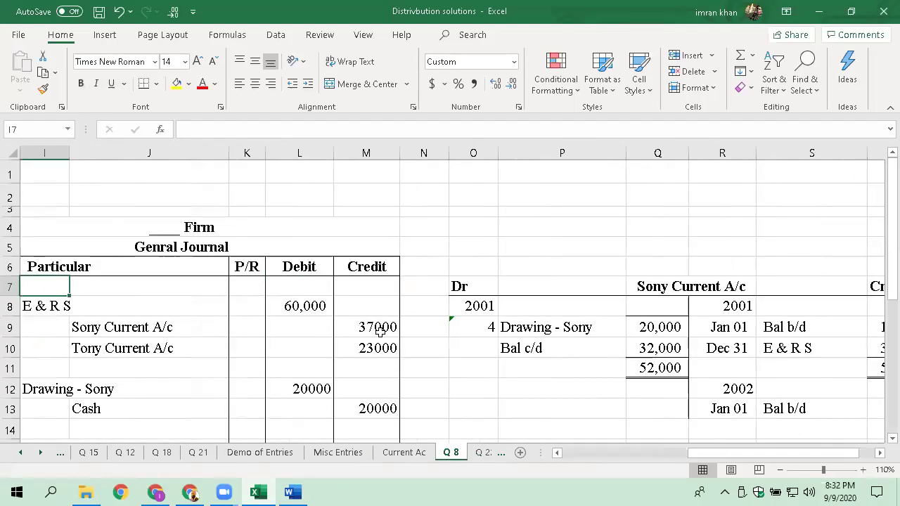
{"action": "key", "text": "Right"}
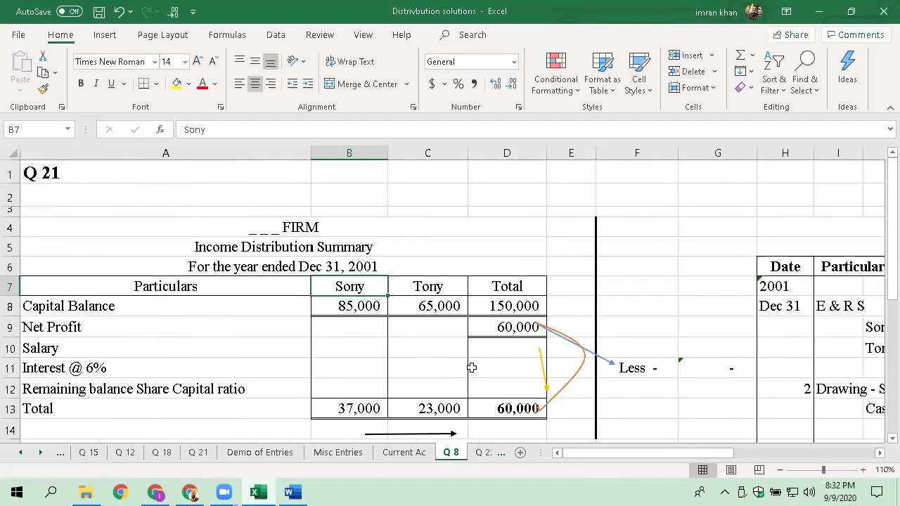
{"action": "left_click", "coordinate": [482, 454]}
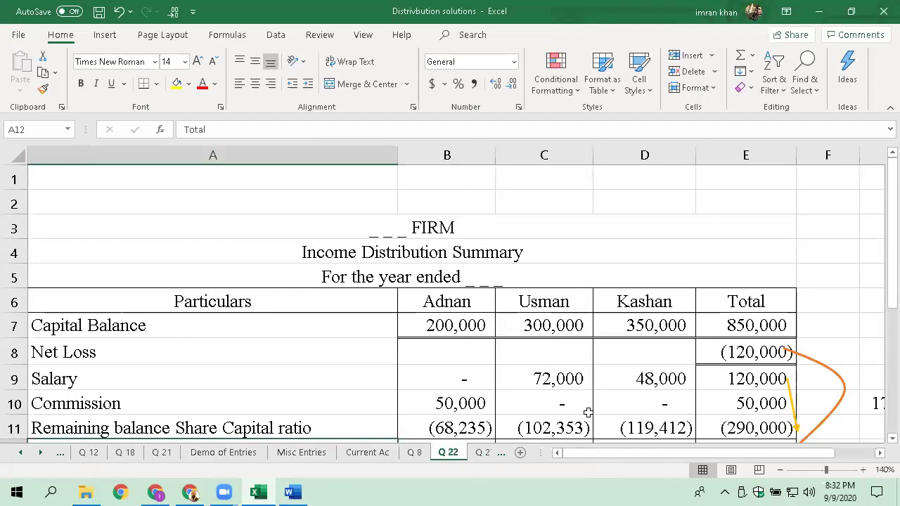
{"action": "left_click", "coordinate": [629, 361]}
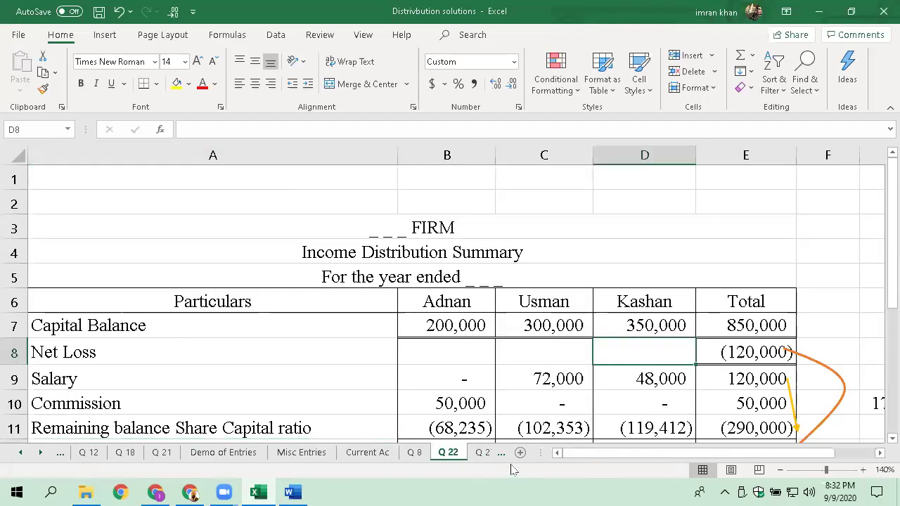
- Glance at sheet Q 21, and on Q 18 review the income distribution summary from Net Profit through Interest to the partners' totals
{"action": "left_click", "coordinate": [160, 453]}
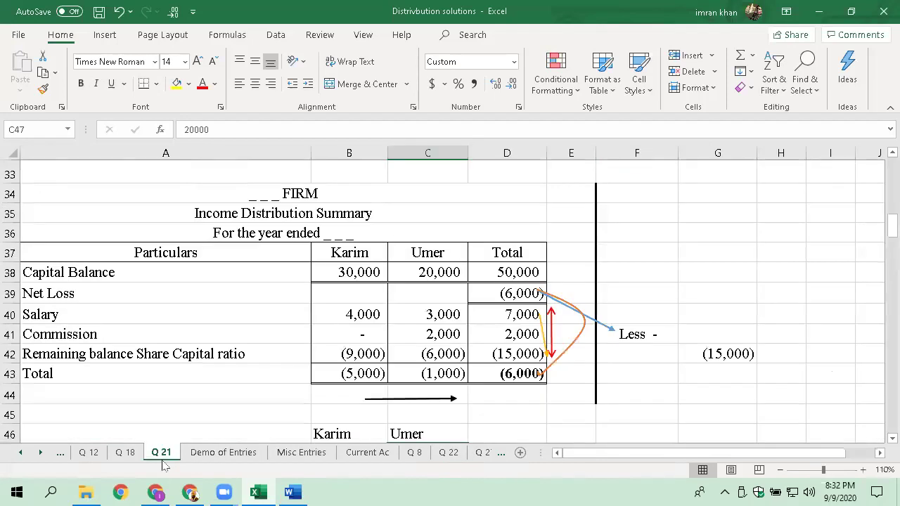
{"action": "left_click", "coordinate": [125, 453]}
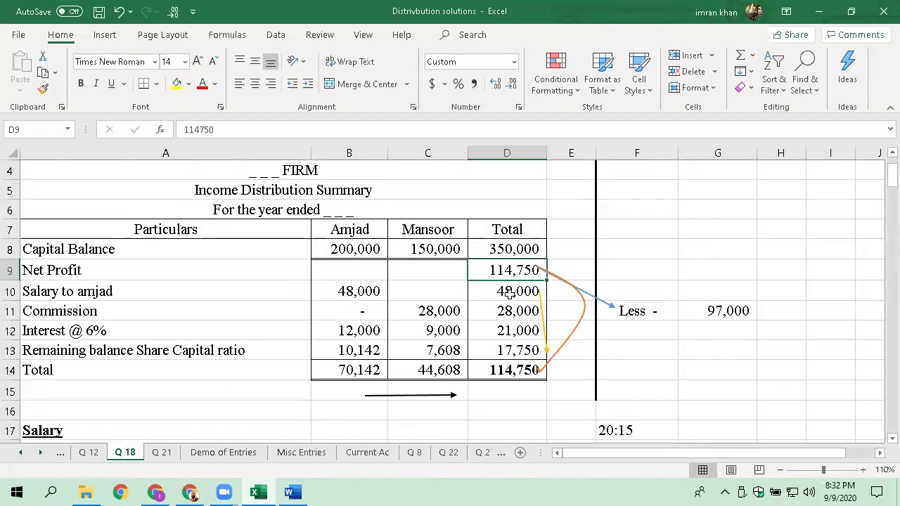
{"action": "key", "text": "Down"}
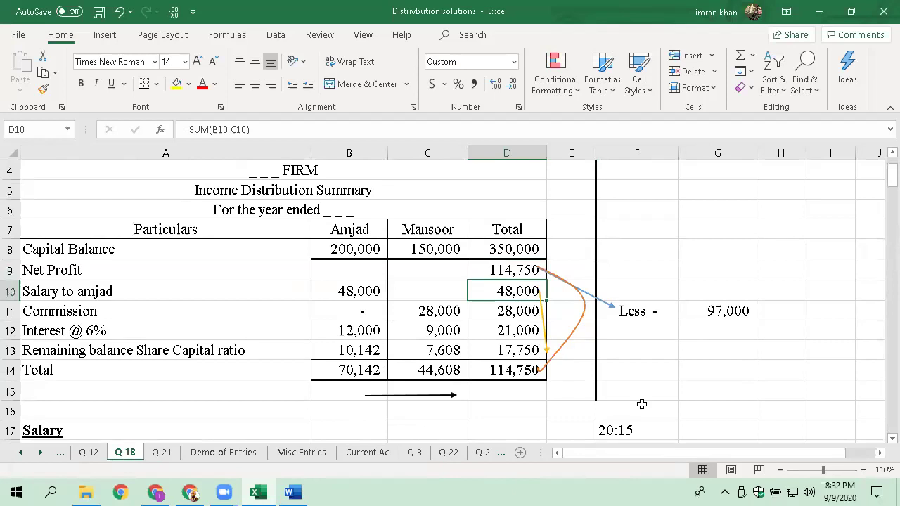
{"action": "key", "text": "Up"}
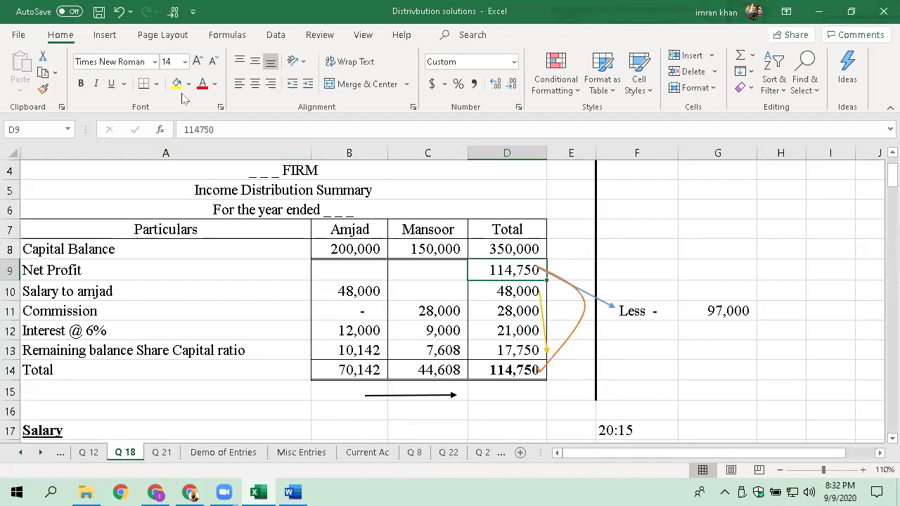
{"action": "left_click", "coordinate": [523, 286]}
{"action": "left_click", "coordinate": [513, 311]}
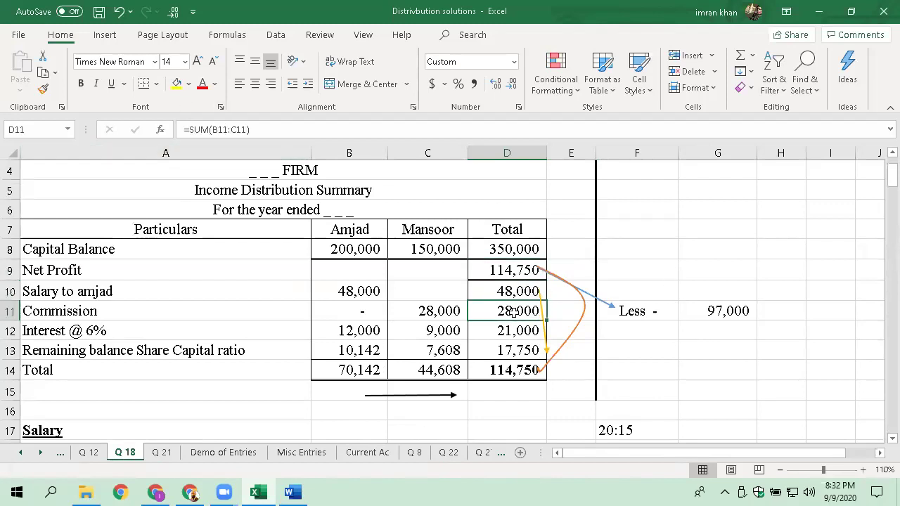
{"action": "left_click", "coordinate": [522, 329]}
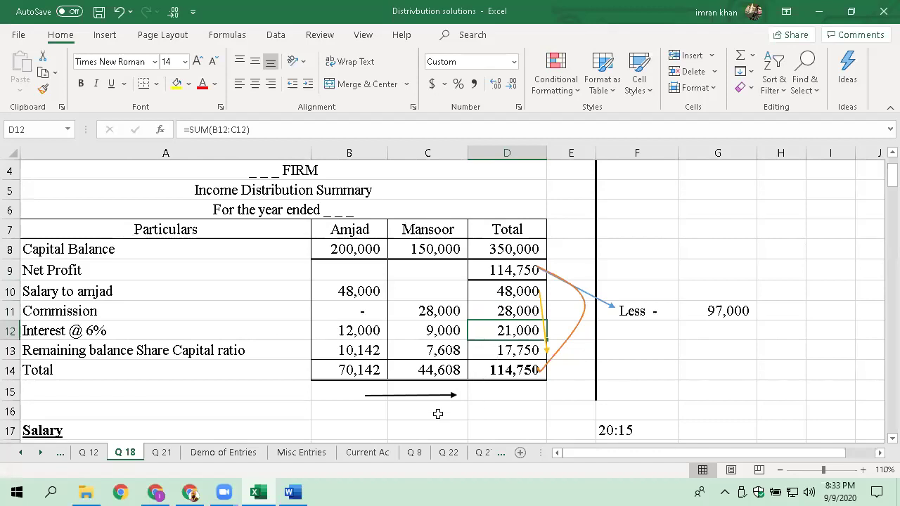
{"action": "left_click", "coordinate": [431, 369]}
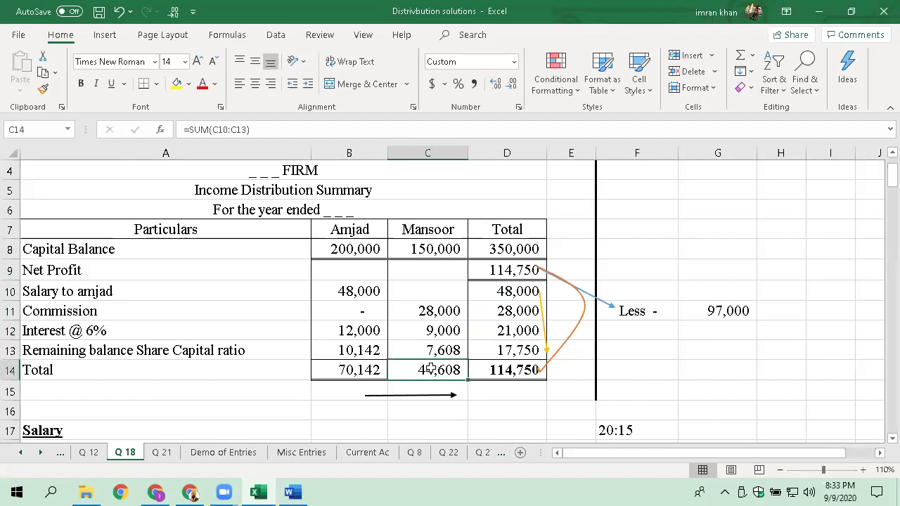
{"action": "left_click", "coordinate": [353, 369]}
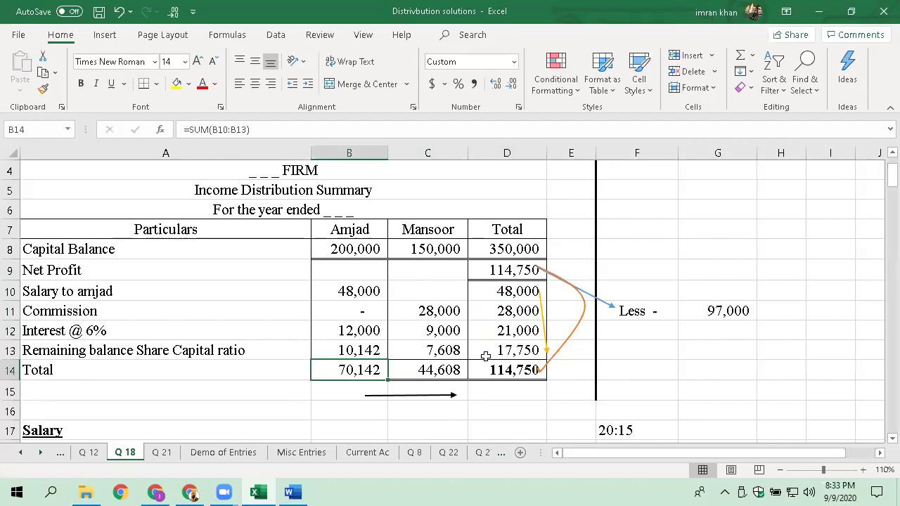
- Examine the Net Profit total on Q 18 and the combined sum of the Salary, Commission and Interest totals in D10:D12
{"action": "key", "text": "Up"}
{"action": "key", "text": "Up"}
{"action": "key", "text": "Up"}
{"action": "key", "text": "Up"}
{"action": "key", "text": "Up"}
{"action": "key", "text": "Right"}
{"action": "key", "text": "Right"}
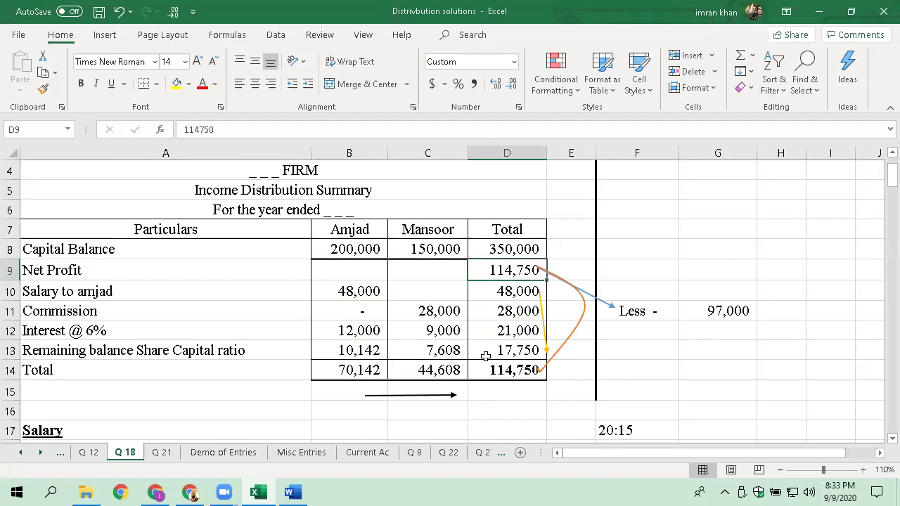
{"action": "key", "text": "Down"}
{"action": "key", "text": "Down"}
{"action": "key", "text": "Down"}
{"action": "key", "text": "Up"}
{"action": "key", "text": "Up"}
{"action": "key", "text": "shift+Down"}
{"action": "key", "text": "shift+Down"}
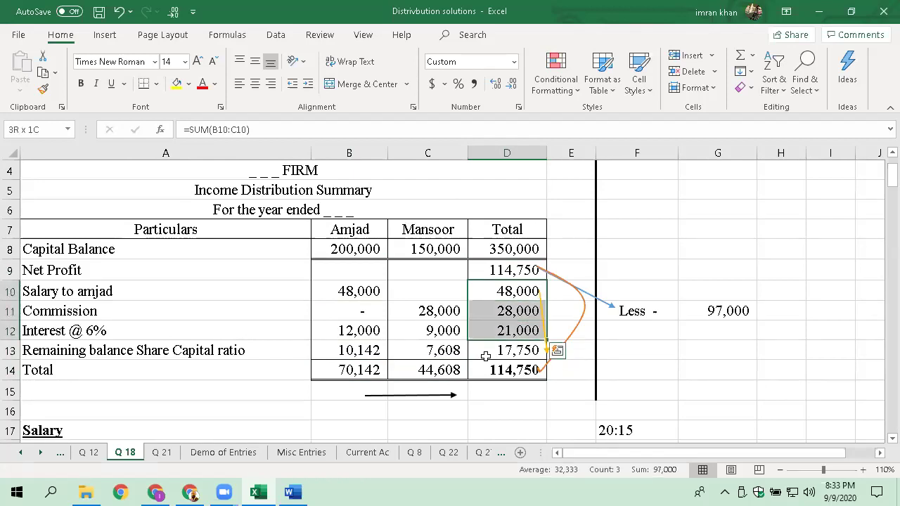
- Highlight the remaining balance total in D13 with a red fill and white, bold, size 16 text
{"action": "left_click", "coordinate": [504, 351]}
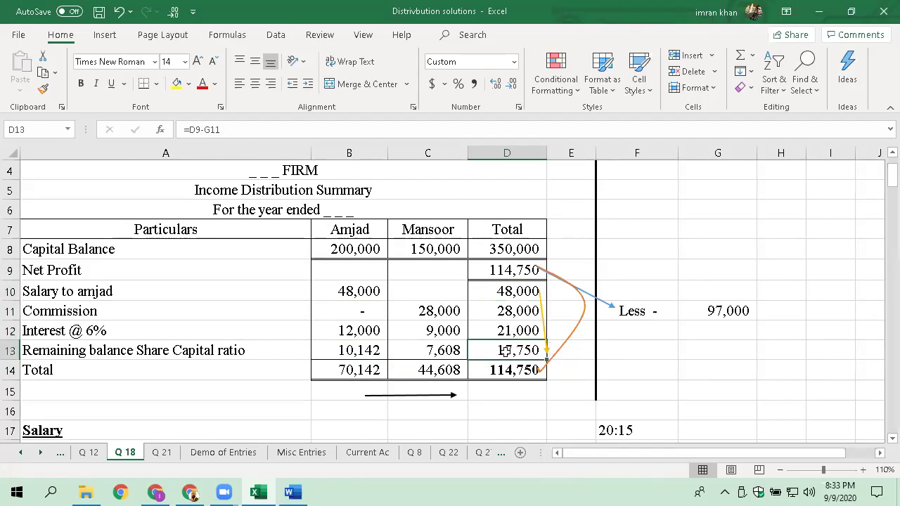
{"action": "left_click", "coordinate": [188, 84]}
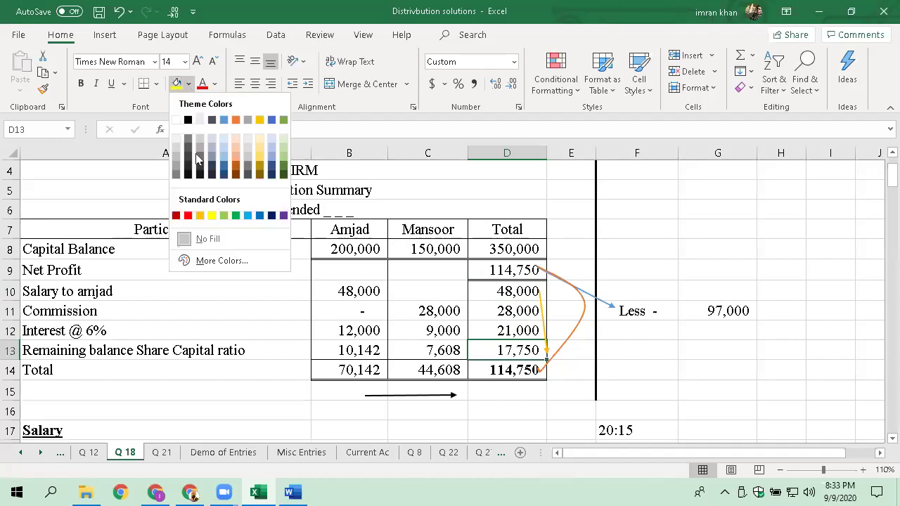
{"action": "left_click", "coordinate": [188, 215]}
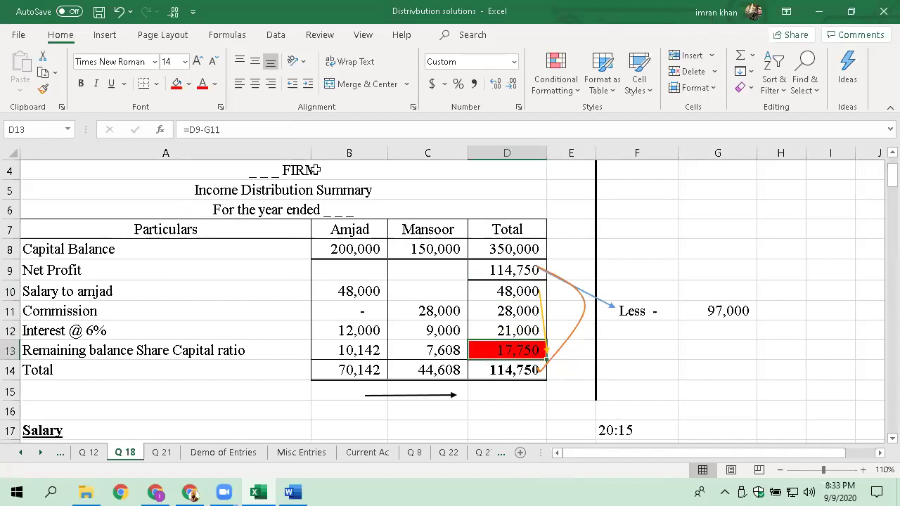
{"action": "left_click", "coordinate": [214, 85]}
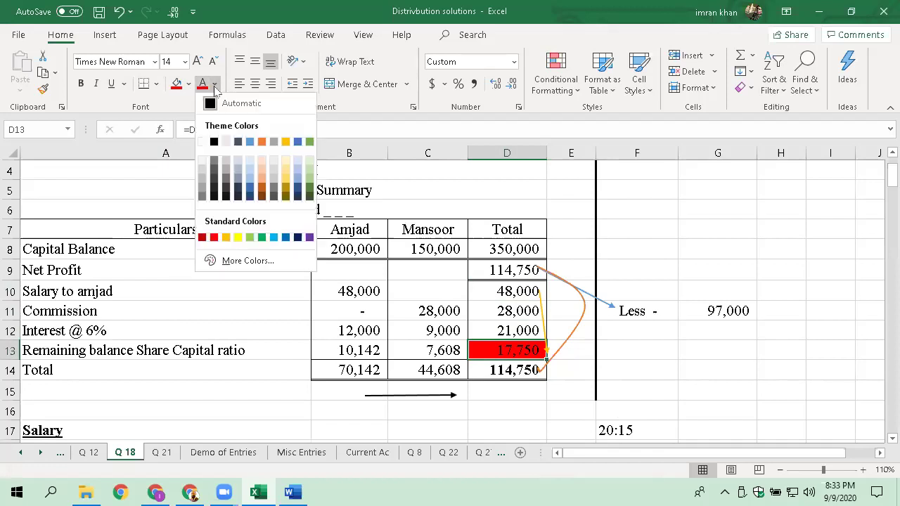
{"action": "left_click", "coordinate": [202, 142]}
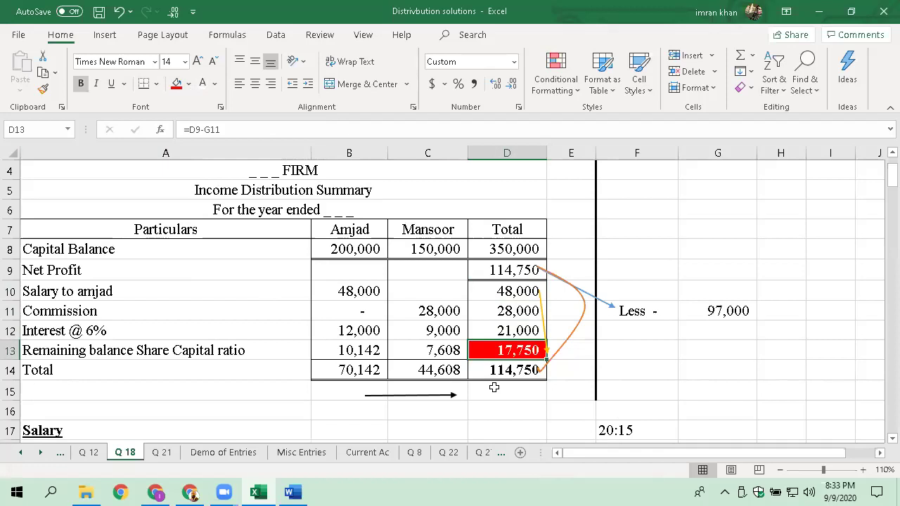
{"action": "left_click", "coordinate": [184, 65]}
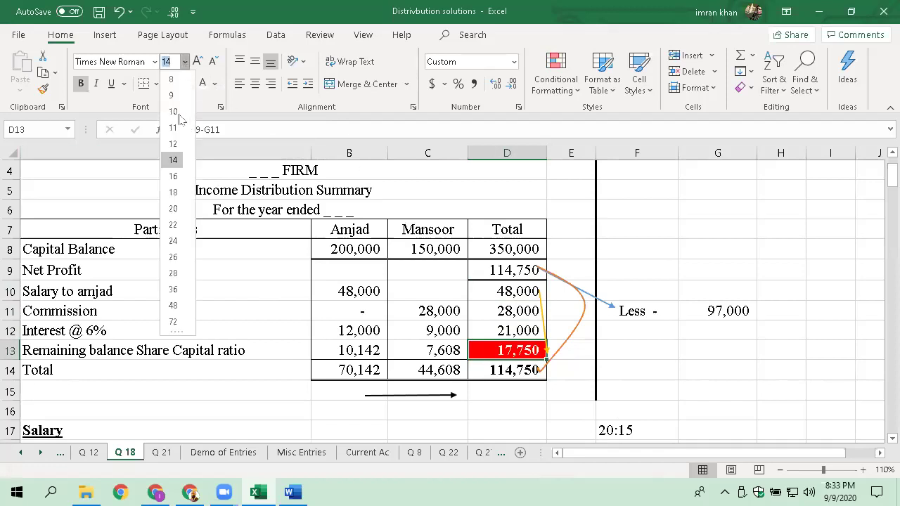
{"action": "left_click", "coordinate": [172, 175]}
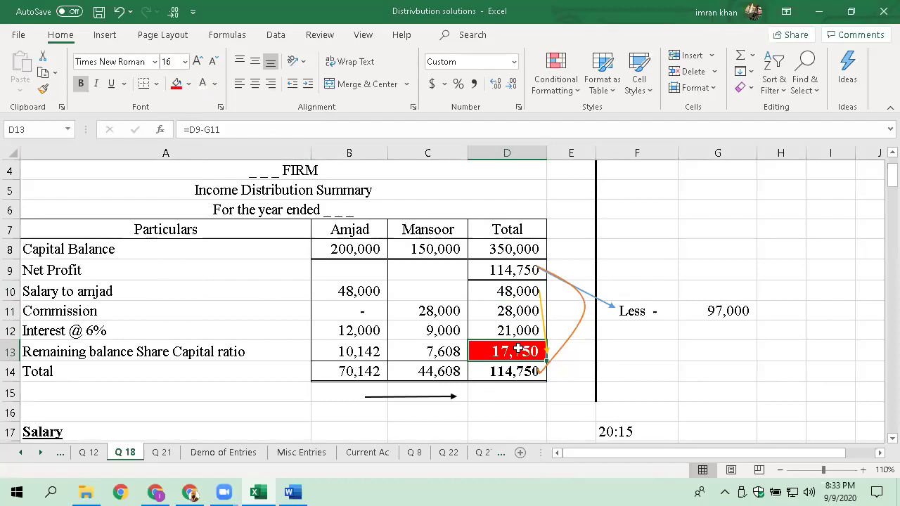
- Trace the Less amount in G11 to the Salary, Commission and Interest totals and compare it with the Net Profit in D9
{"action": "left_click_drag", "start_coordinate": [516, 291], "coordinate": [517, 326]}
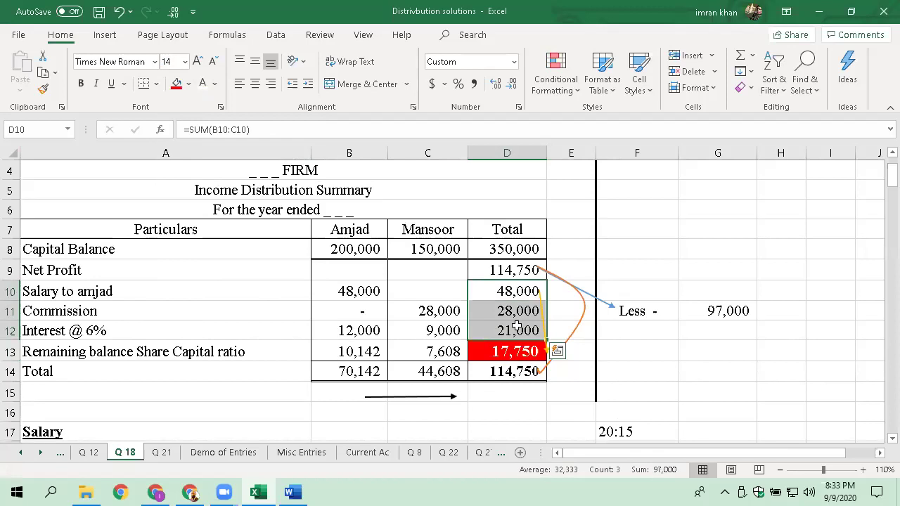
{"action": "left_click", "coordinate": [668, 328]}
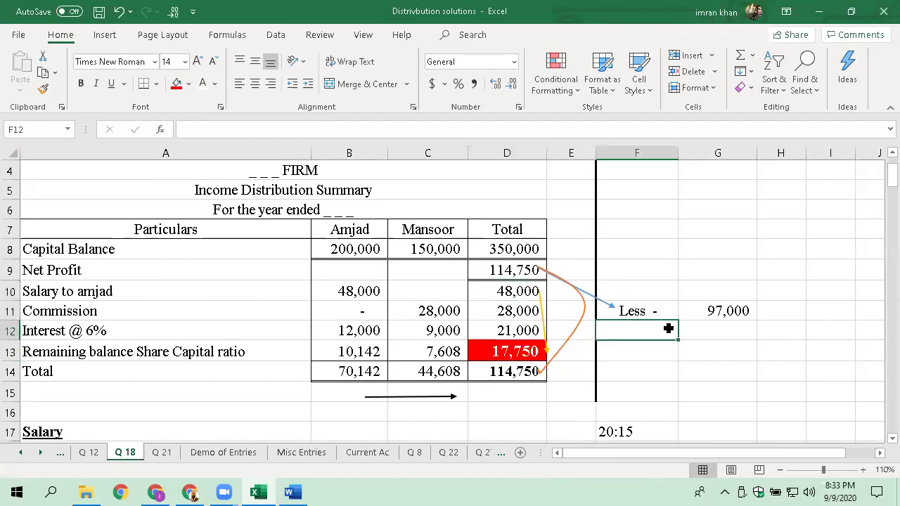
{"action": "key", "text": "Right"}
{"action": "key", "text": "Right"}
{"action": "key", "text": "Right"}
{"action": "key", "text": "Right"}
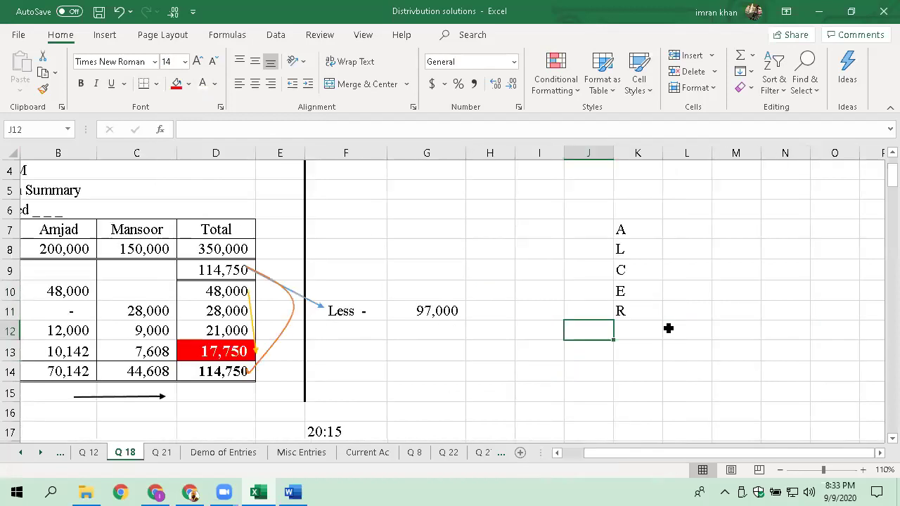
{"action": "key", "text": "Left"}
{"action": "key", "text": "Left"}
{"action": "key", "text": "Left"}
{"action": "key", "text": "Up"}
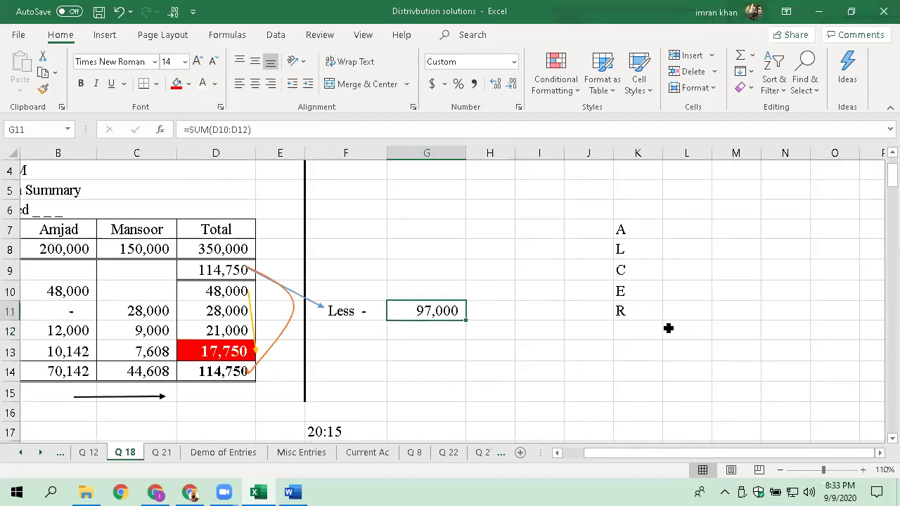
{"action": "left_click", "coordinate": [227, 295]}
{"action": "left_click_drag", "start_coordinate": [226, 295], "coordinate": [230, 329]}
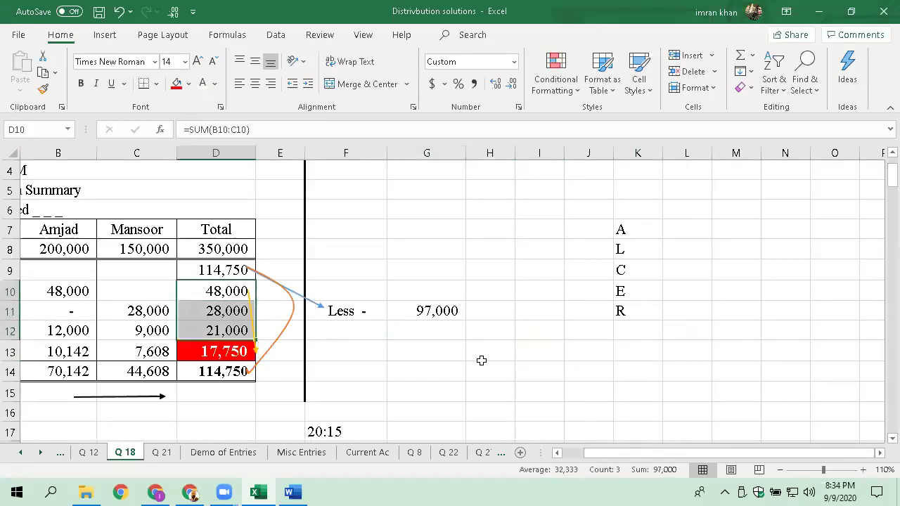
{"action": "left_click", "coordinate": [440, 311]}
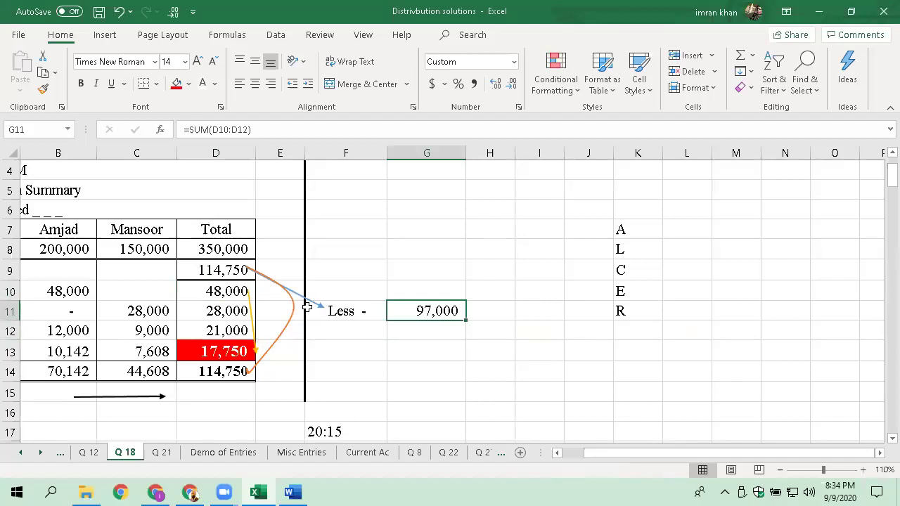
{"action": "left_click", "coordinate": [234, 270]}
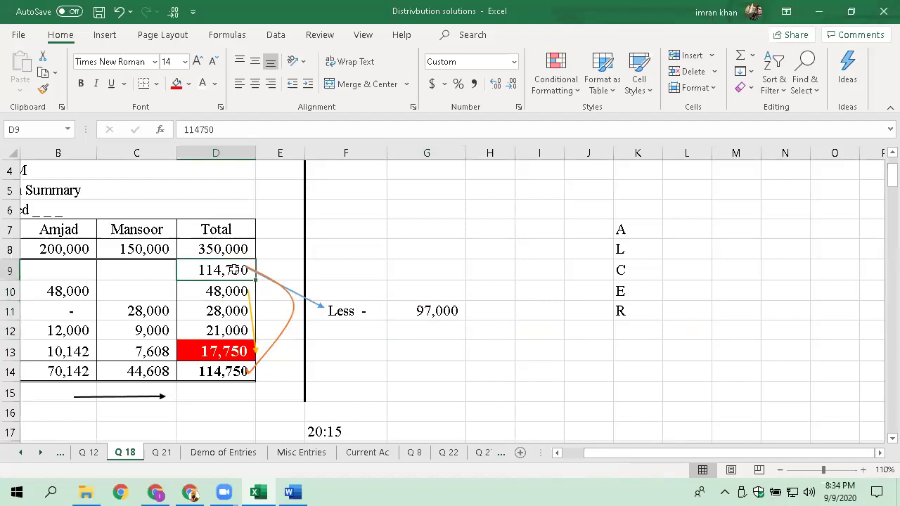
{"action": "left_click", "coordinate": [354, 310]}
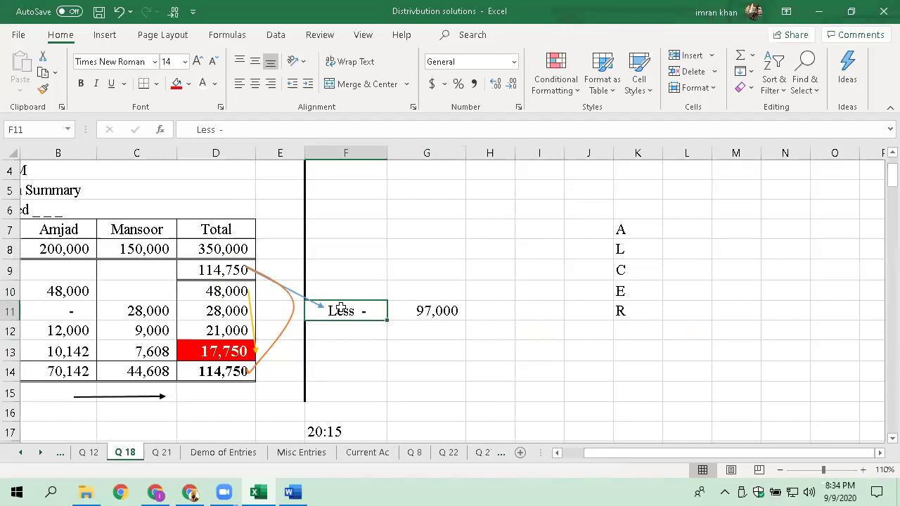
- Review how the remaining balance in row 13 is split between the two partners and carried into the row 14 totals
{"action": "left_click", "coordinate": [242, 348]}
{"action": "key", "text": "Left"}
{"action": "key", "text": "Left"}
{"action": "key", "text": "Left"}
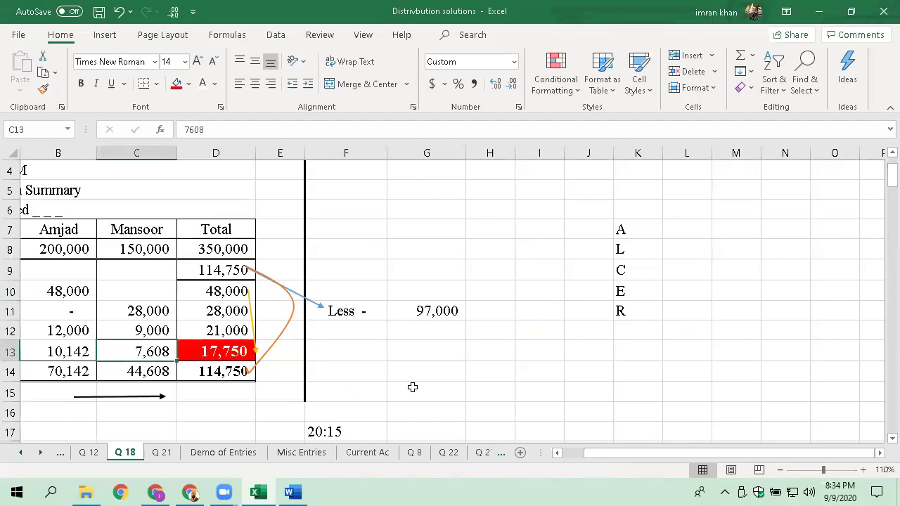
{"action": "key", "text": "Right"}
{"action": "key", "text": "Right"}
{"action": "key", "text": "Right"}
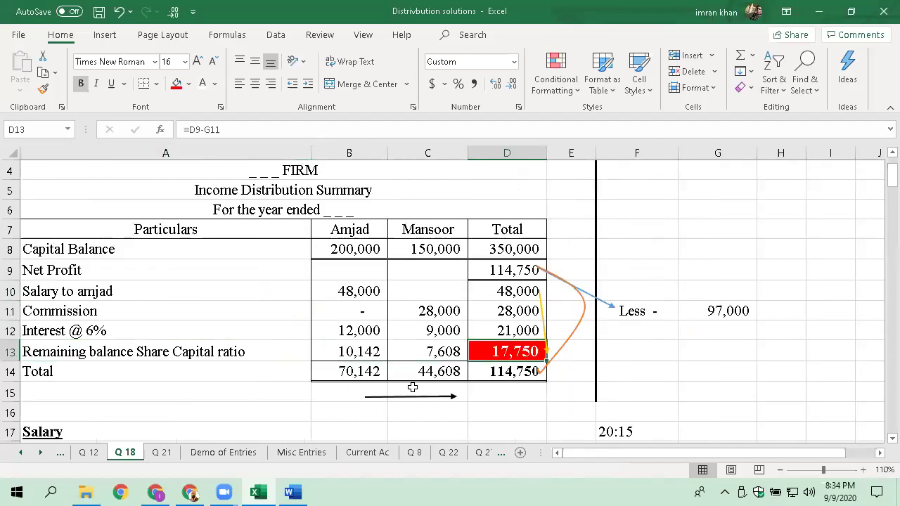
{"action": "key", "text": "Left"}
{"action": "key", "text": "Left"}
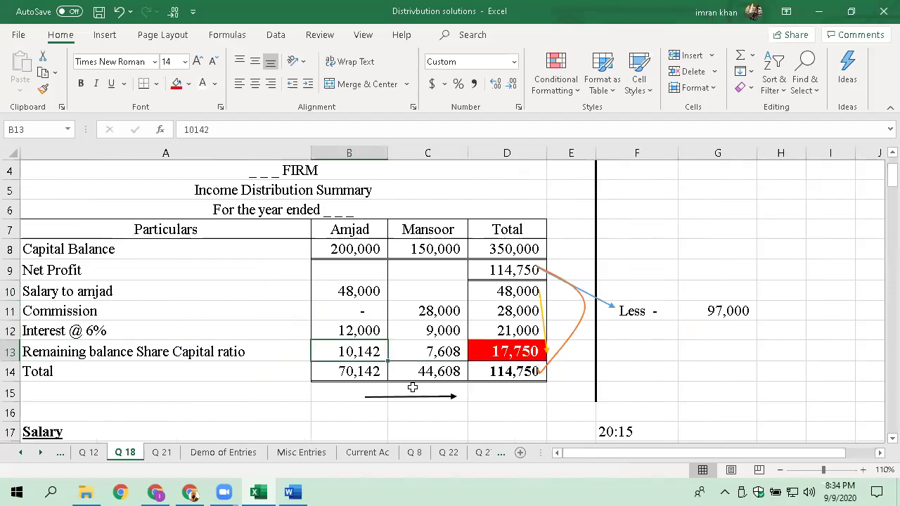
{"action": "key", "text": "Right"}
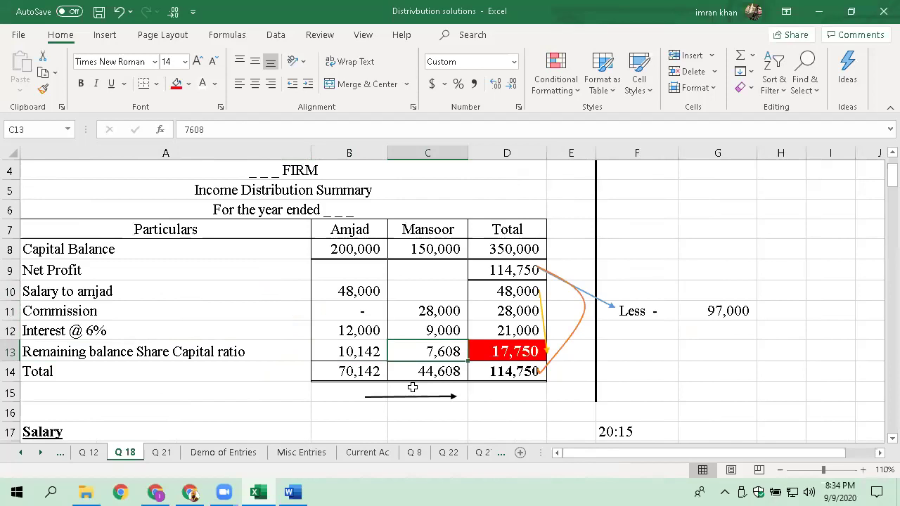
{"action": "key", "text": "Left"}
{"action": "key", "text": "Down"}
{"action": "key", "text": "Right"}
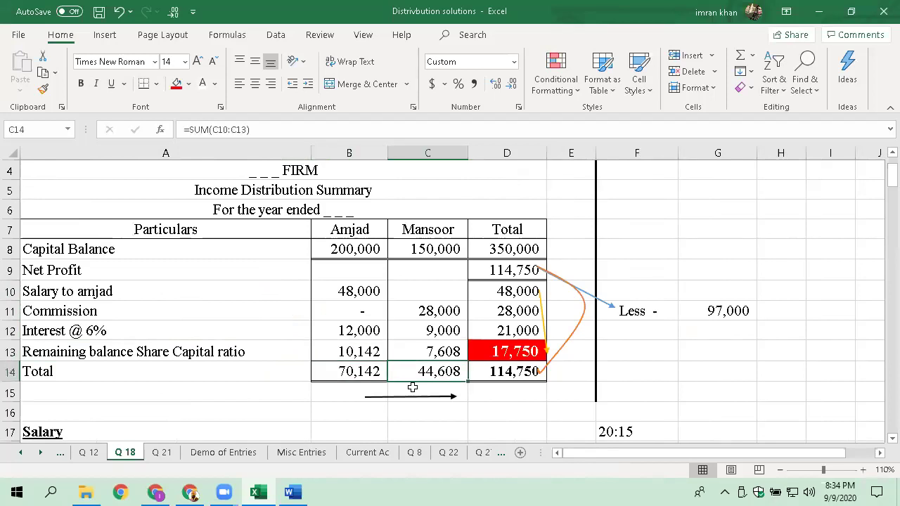
{"action": "key", "text": "Right"}
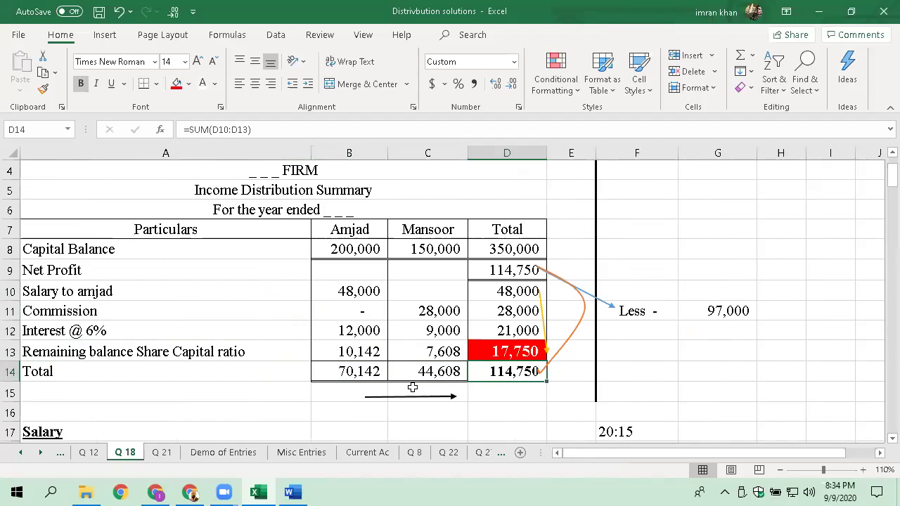
{"action": "key", "text": "Up"}
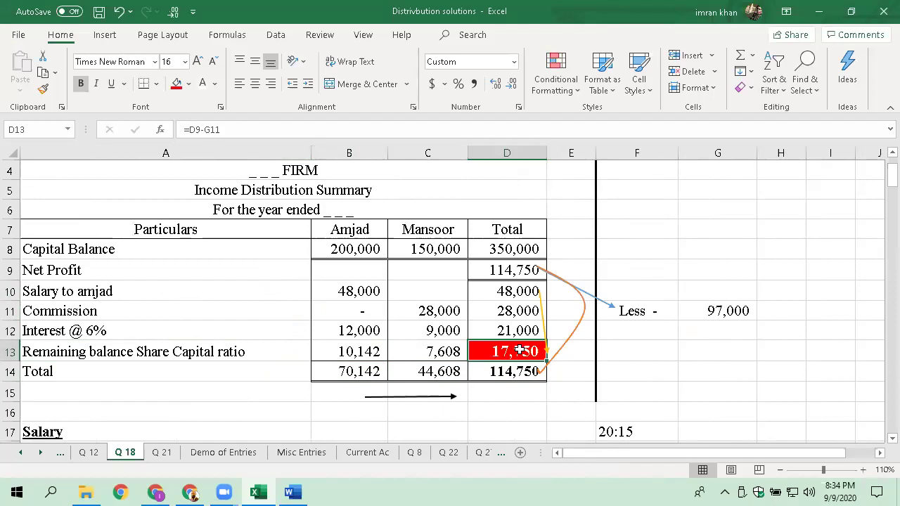
- Clear the Net Profit total in D9, leaving the Capital Balance total in D8 intact
{"action": "left_click", "coordinate": [526, 274]}
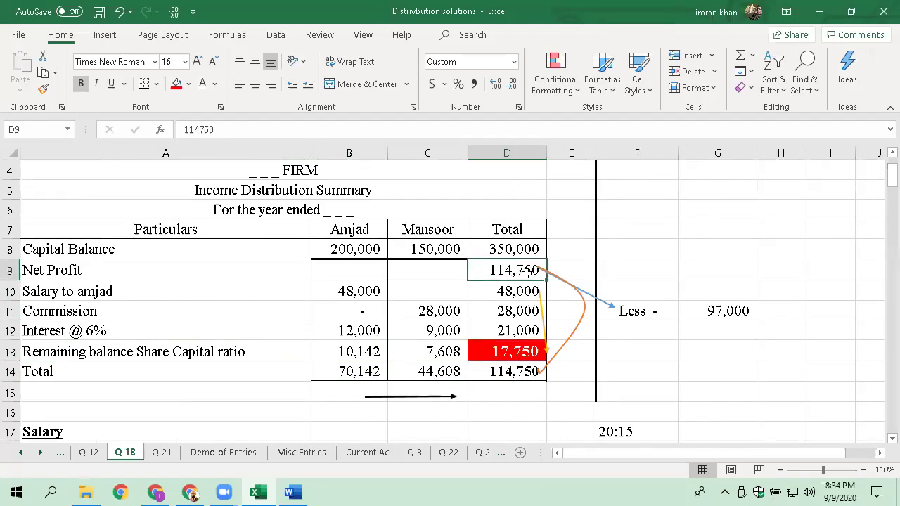
{"action": "key", "text": "Up"}
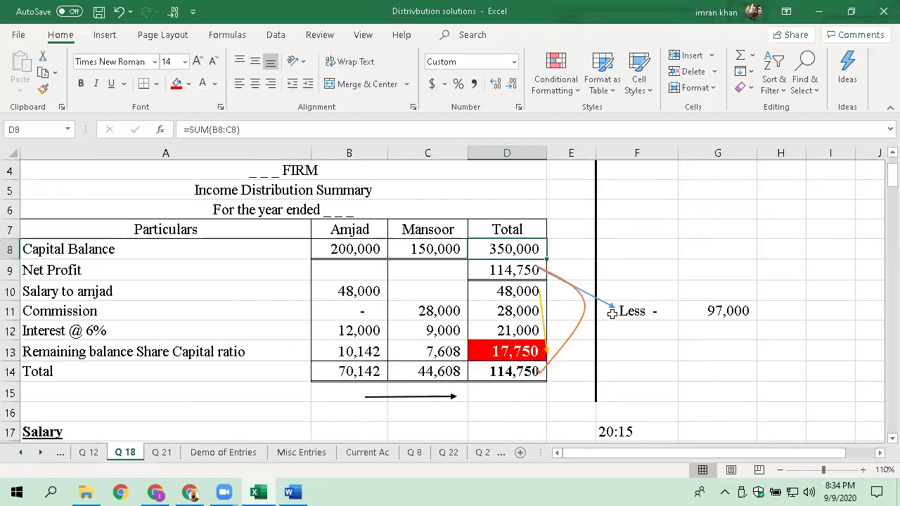
{"action": "key", "text": "Delete"}
{"action": "key", "text": "ctrl+z"}
{"action": "key", "text": "Down"}
{"action": "key", "text": "Delete"}
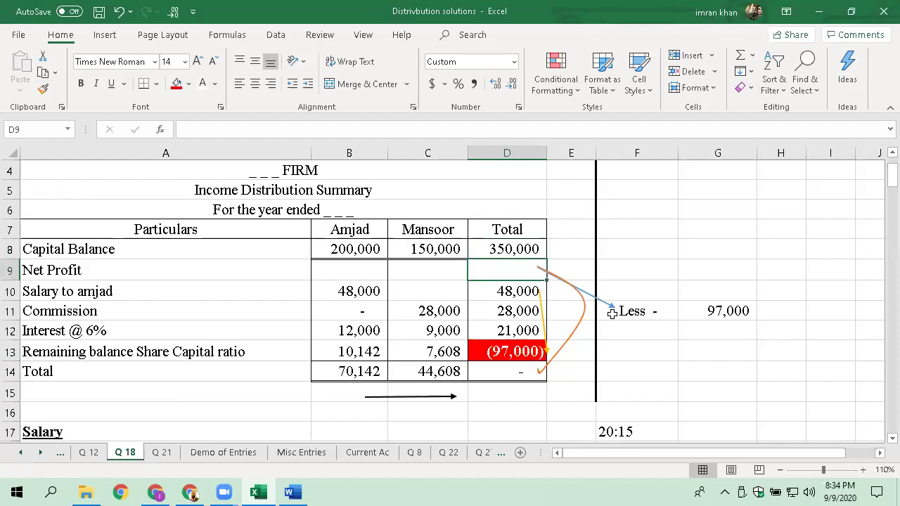
- Restore the cleared Net Profit total in D9 and replace the remaining balance formula in D13 with the fixed value 17750
{"action": "key", "text": "ctrl+z"}
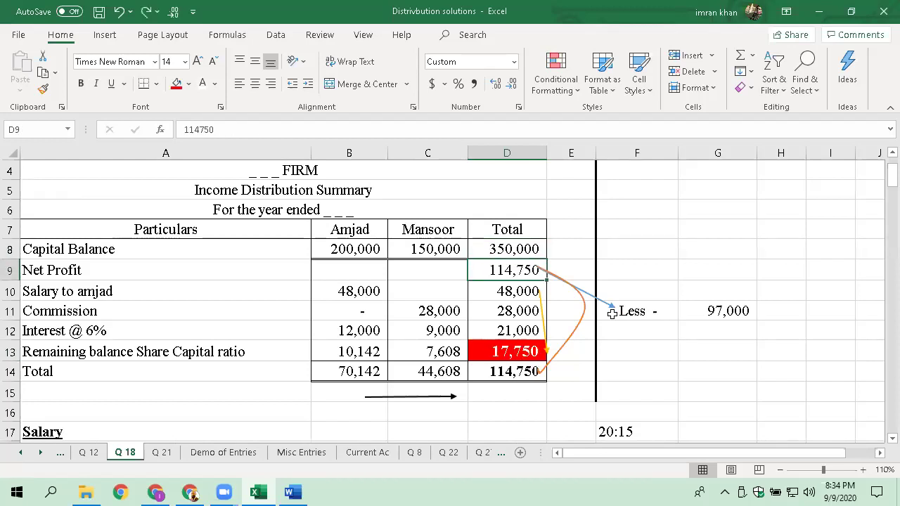
{"action": "key", "text": "Down"}
{"action": "key", "text": "Down"}
{"action": "key", "text": "Down"}
{"action": "key", "text": "Down"}
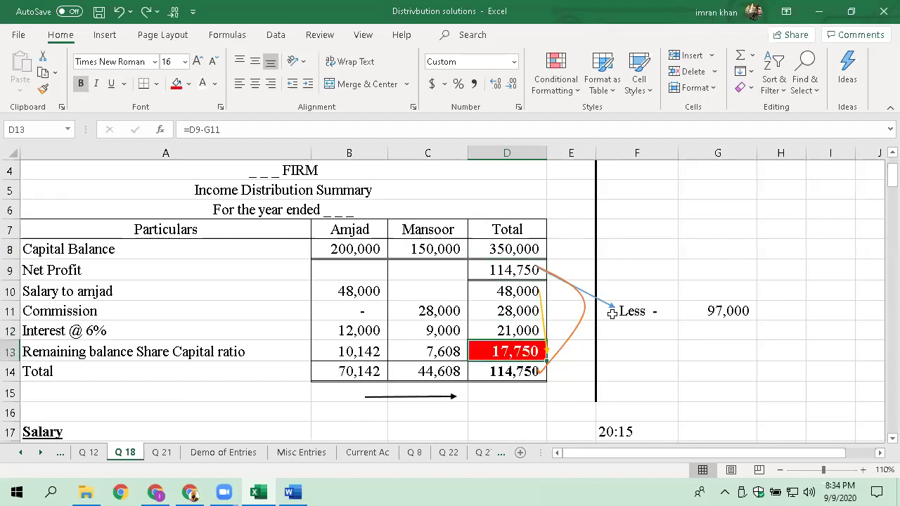
{"action": "type", "text": "175"}
{"action": "key", "text": "BackSpace"}
{"action": "type", "text": "750"}
{"action": "key", "text": "Return"}
- Check the partners' remaining balance shares in row 13, and clear the Net Profit total in D9
{"action": "key", "text": "Up"}
{"action": "key", "text": "Left"}
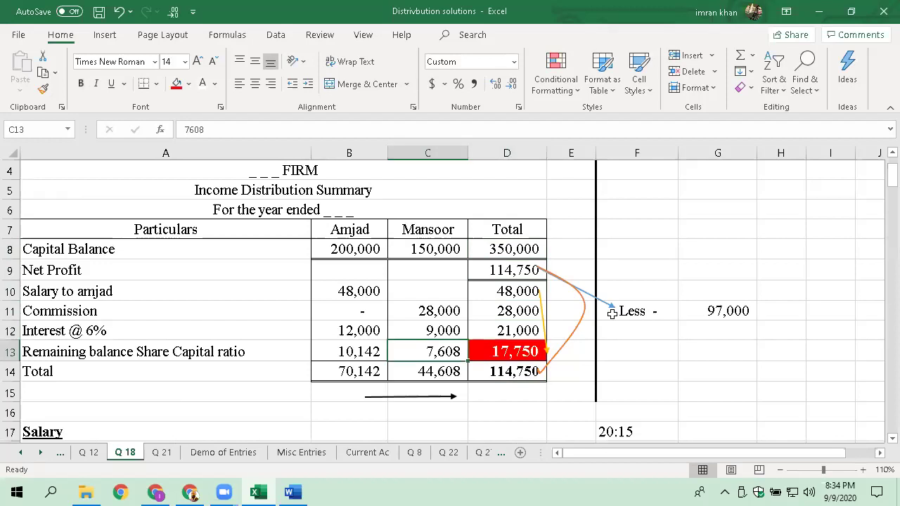
{"action": "key", "text": "shift+Left"}
{"action": "key", "text": "Right"}
{"action": "key", "text": "Up"}
{"action": "key", "text": "Up"}
{"action": "key", "text": "Up"}
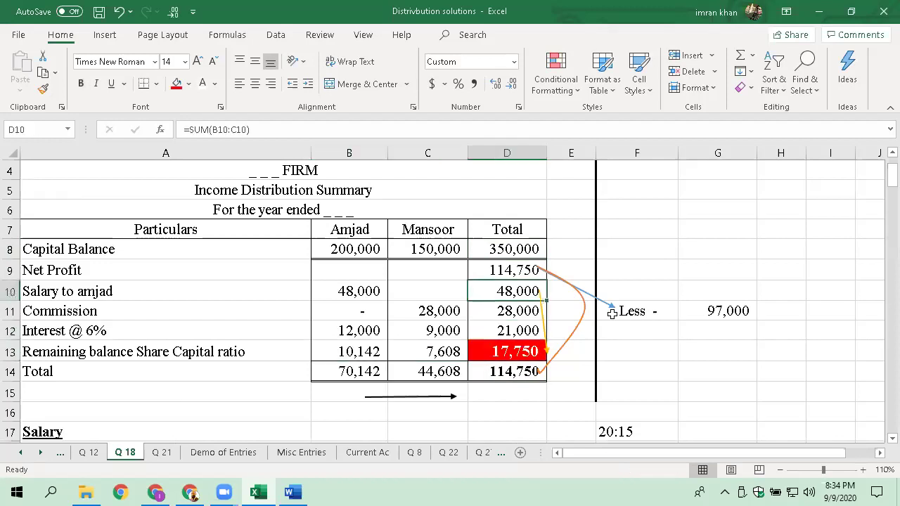
{"action": "key", "text": "Up"}
{"action": "key", "text": "Delete"}
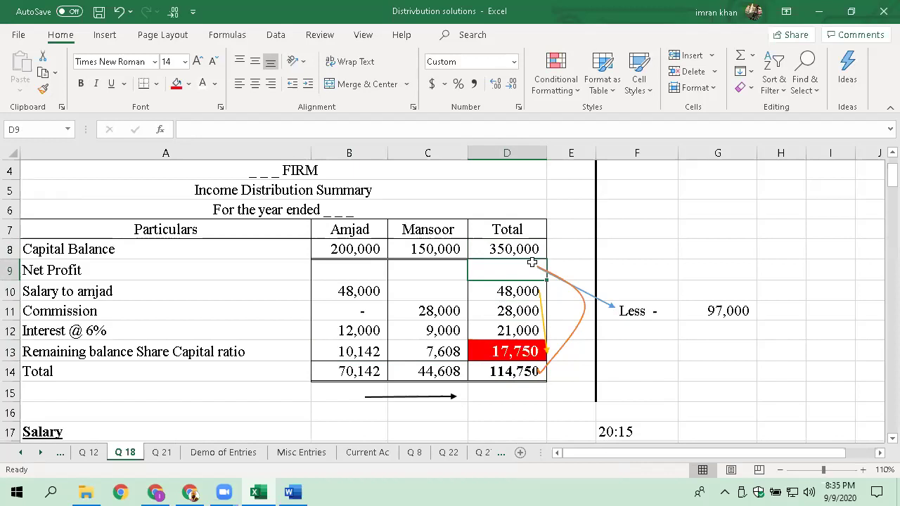
- Review the Salary, Commission and Interest totals and the Less amount in G11 against the blank Net Profit cell D9
{"action": "left_click_drag", "start_coordinate": [527, 294], "coordinate": [535, 326]}
{"action": "left_click", "coordinate": [657, 310]}
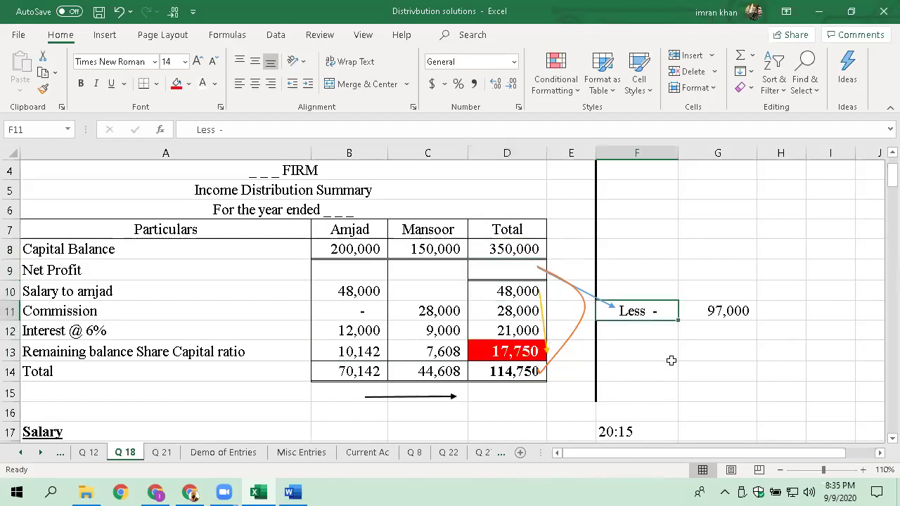
{"action": "key", "text": "Right"}
{"action": "key", "text": "Right"}
{"action": "key", "text": "Right"}
{"action": "key", "text": "Left"}
{"action": "key", "text": "Left"}
{"action": "key", "text": "Left"}
{"action": "key", "text": "Right"}
{"action": "key", "text": "Right"}
{"action": "key", "text": "Right"}
{"action": "key", "text": "Right"}
{"action": "key", "text": "Right"}
{"action": "key", "text": "Left"}
{"action": "key", "text": "Left"}
{"action": "key", "text": "Left"}
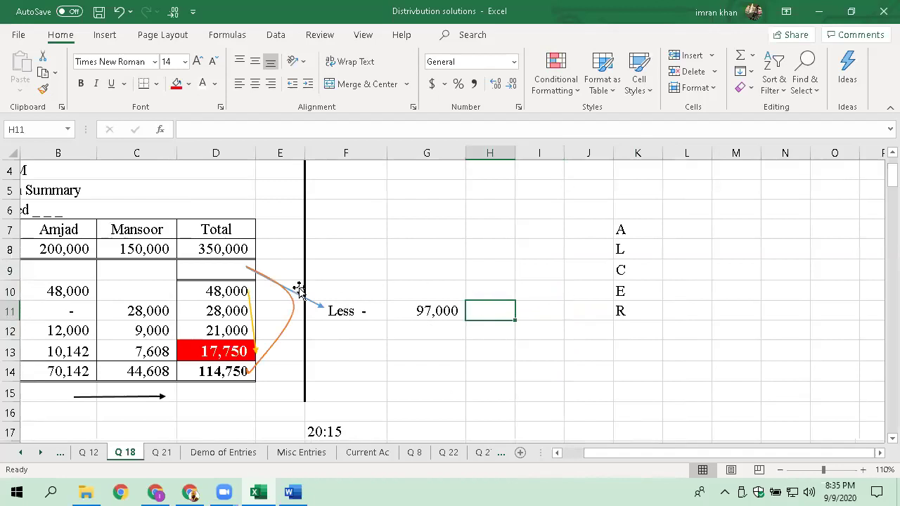
{"action": "left_click", "coordinate": [223, 271]}
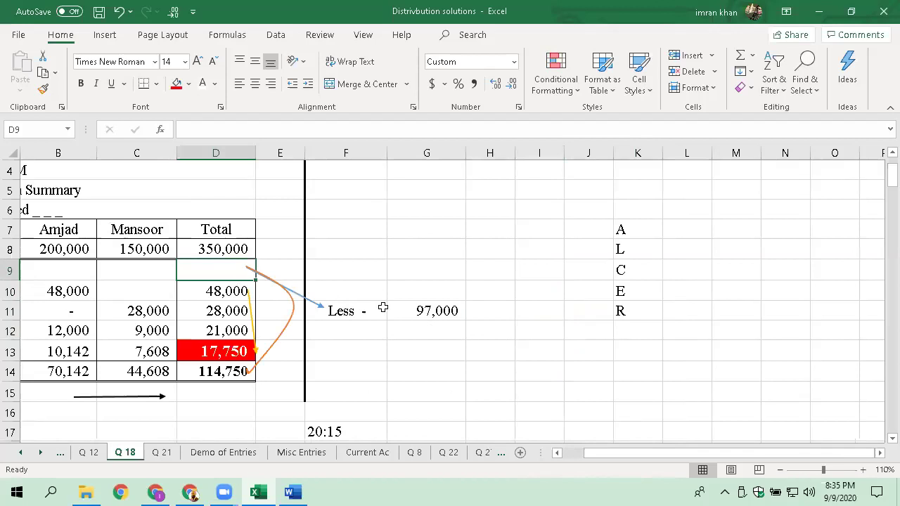
- Start a small equation example beside the summary, with X in H7 and (2) as a negative value in H8
{"action": "left_click", "coordinate": [506, 236]}
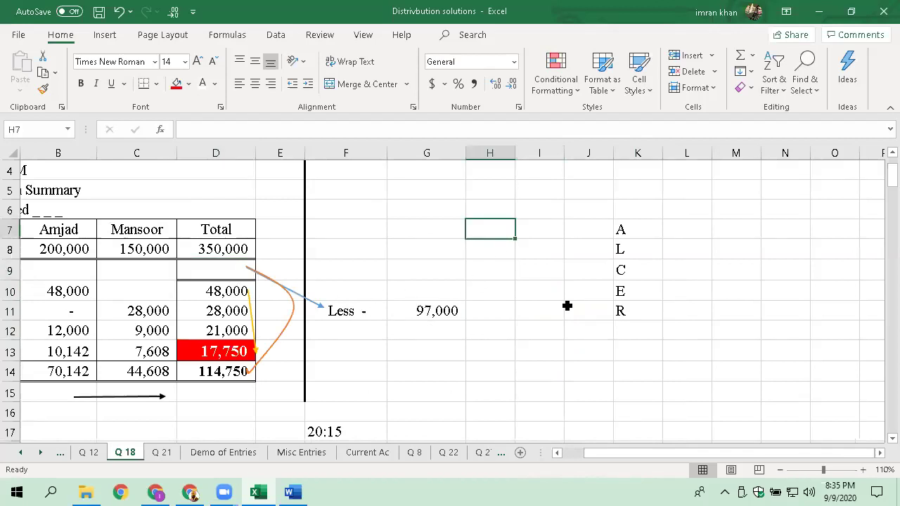
{"action": "type", "text": "X-"}
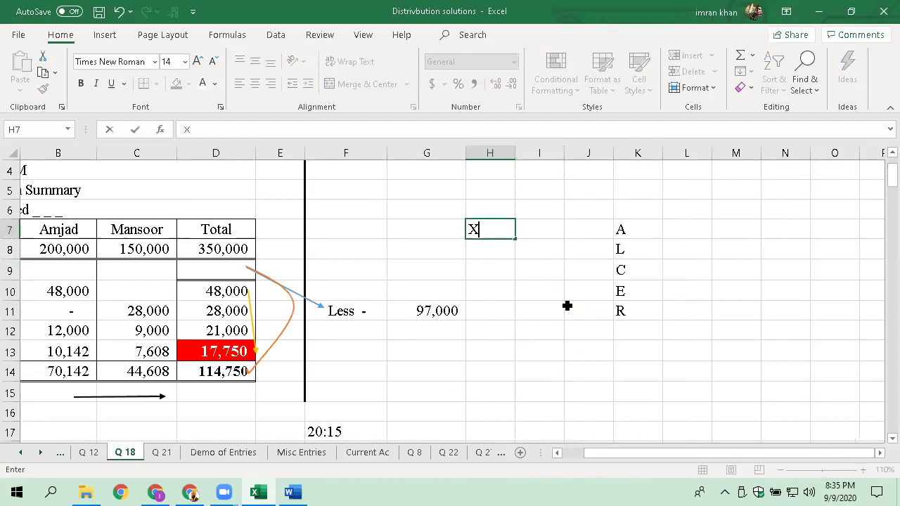
{"action": "key", "text": "Return"}
{"action": "type", "text": "("}
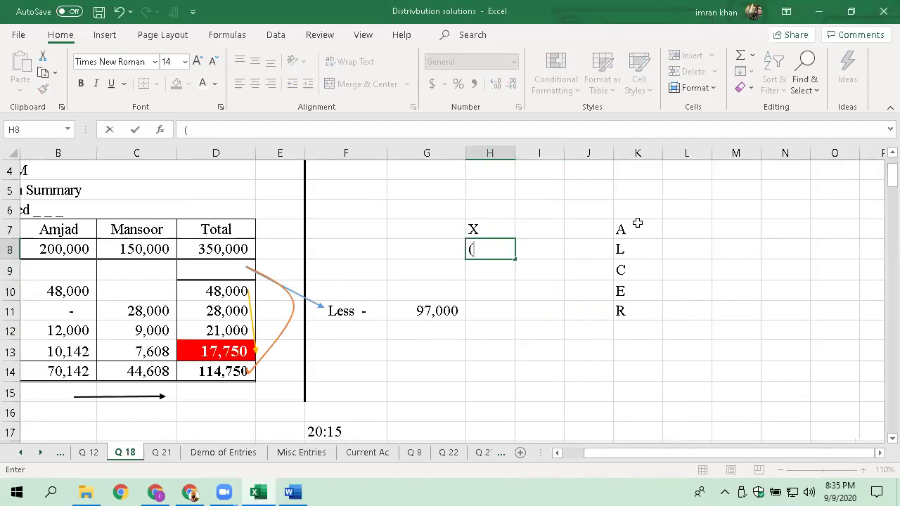
{"action": "type", "text": "2)"}
{"action": "key", "text": "Up"}
{"action": "key", "text": "Down"}
{"action": "key", "text": "F2"}
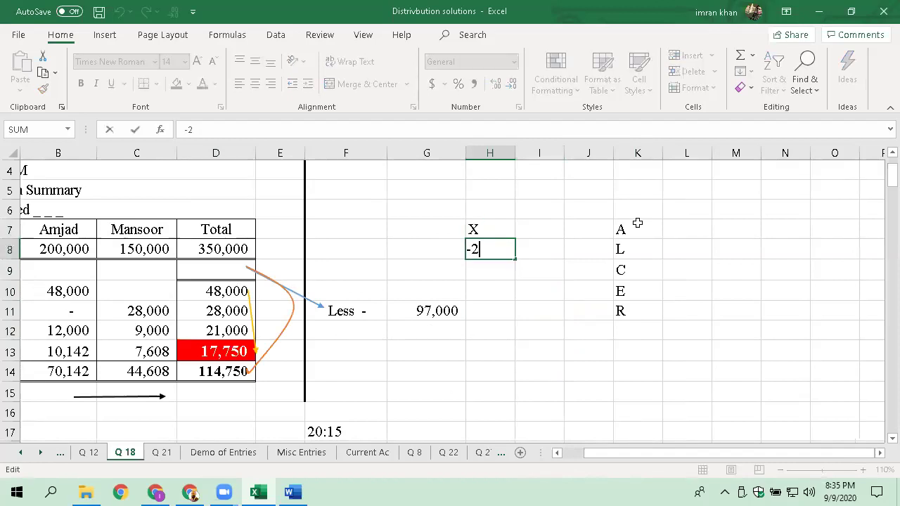
- Apply the accounting number format to the example cells H7:H9
{"action": "key", "text": "Up"}
{"action": "key", "text": "shift+Down"}
{"action": "key", "text": "shift+Down"}
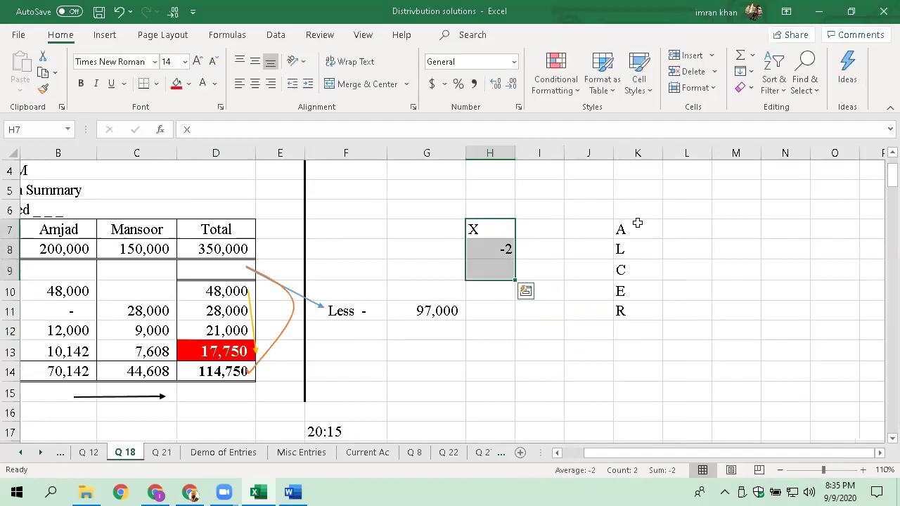
{"action": "key", "text": "ctrl+1"}
{"action": "left_click", "coordinate": [463, 70]}
{"action": "left_click", "coordinate": [473, 83]}
{"action": "left_click", "coordinate": [489, 271]}
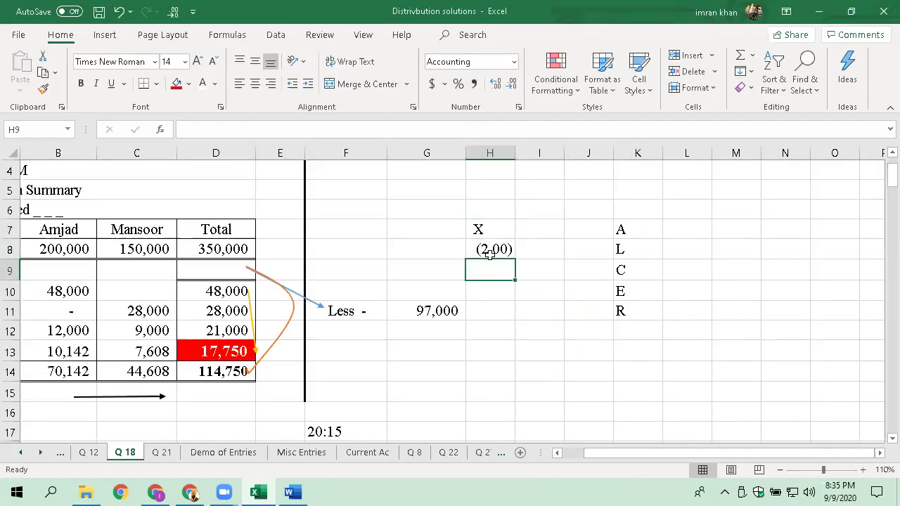
- Remove the decimal places from H7:H9 and enter 3 as the example's result in H9
{"action": "left_click_drag", "start_coordinate": [493, 227], "coordinate": [494, 275]}
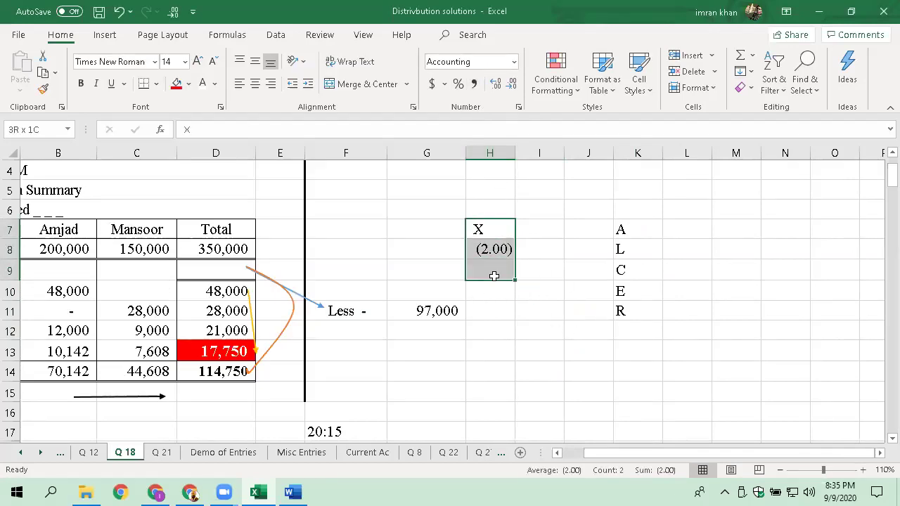
{"action": "left_click", "coordinate": [511, 84]}
{"action": "left_click", "coordinate": [511, 83]}
{"action": "left_click", "coordinate": [494, 271]}
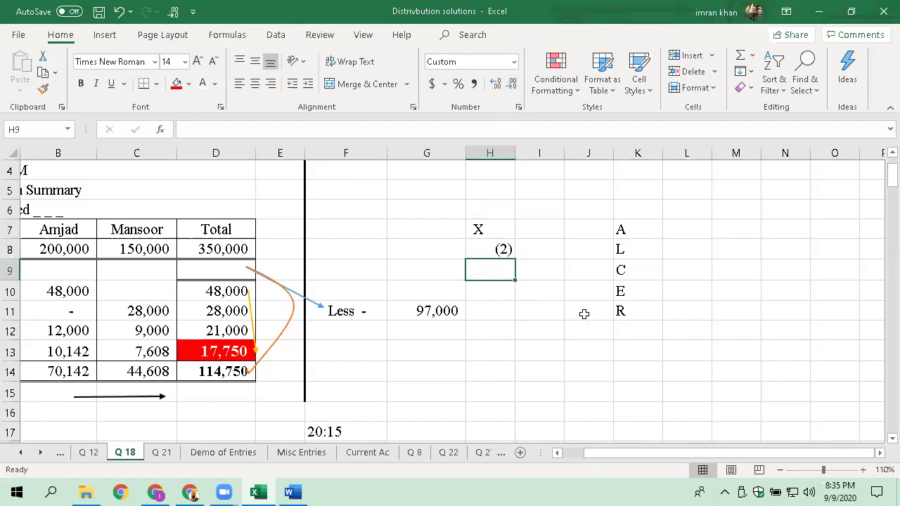
{"action": "type", "text": "3"}
{"action": "key", "text": "Return"}
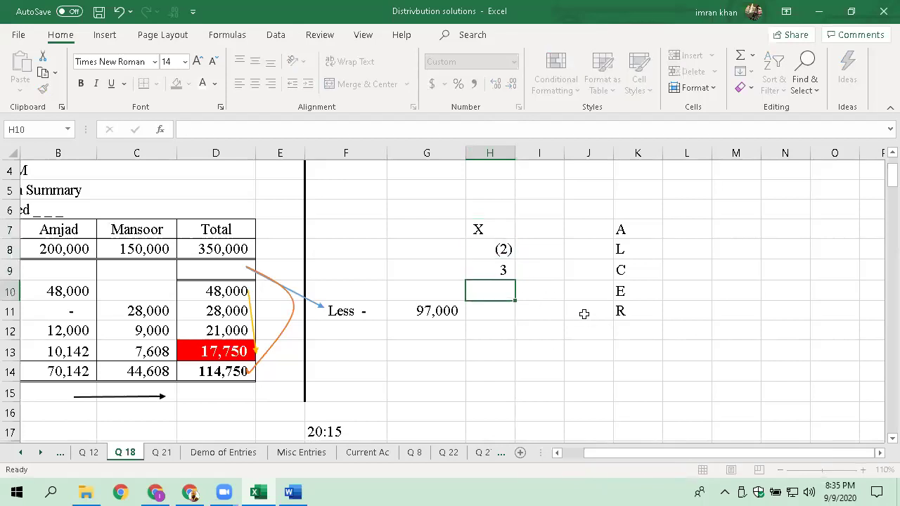
- Replace the unknown in H7 with 5 and check the subtraction down to H9
{"action": "key", "text": "Up"}
{"action": "key", "text": "Up"}
{"action": "key", "text": "Up"}
{"action": "key", "text": "Delete"}
{"action": "type", "text": "5"}
{"action": "key", "text": "Return"}
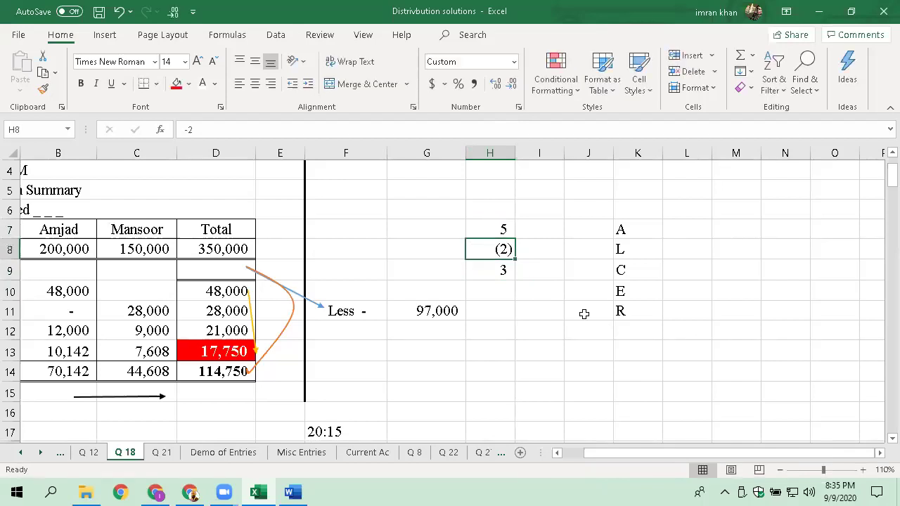
{"action": "key", "text": "Return"}
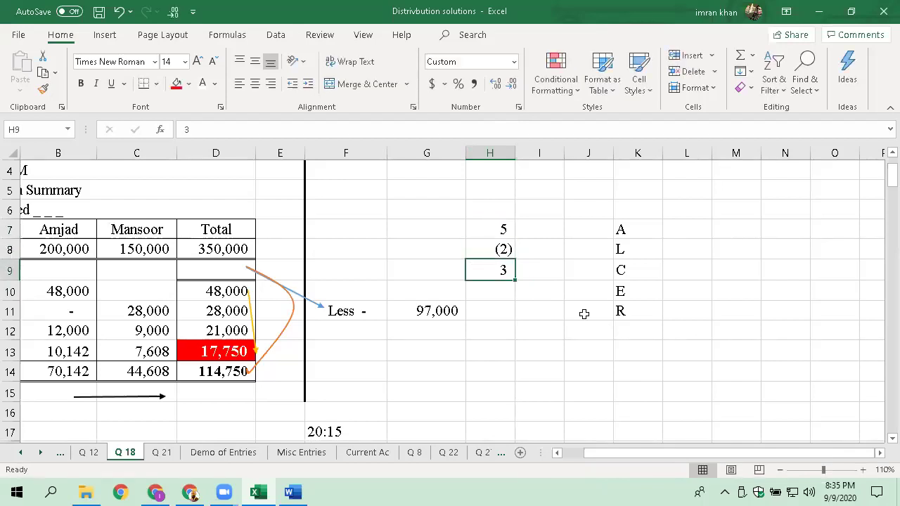
- Set H7 to X and review how the unknown follows from the values in H8 and H9
{"action": "key", "text": "Up"}
{"action": "key", "text": "Up"}
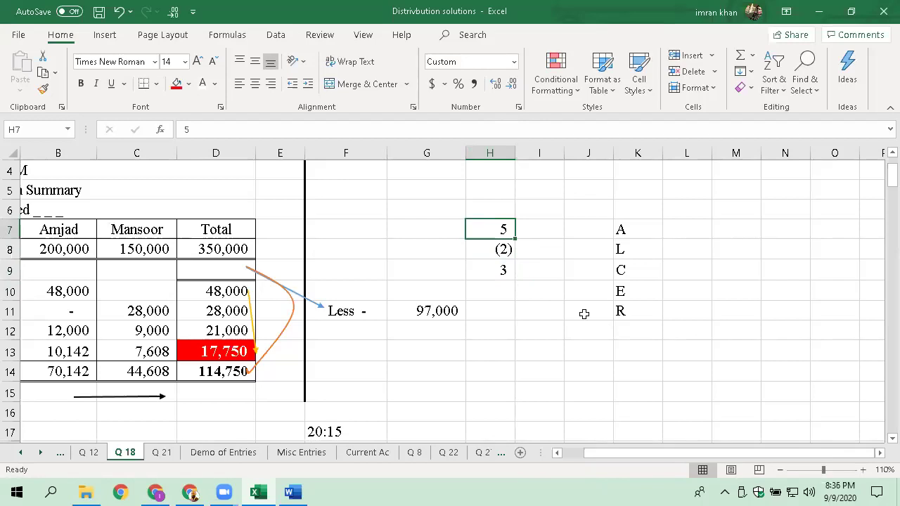
{"action": "type", "text": "X"}
{"action": "key", "text": "Return"}
{"action": "key", "text": "Up"}
{"action": "key", "text": "Down"}
{"action": "key", "text": "Down"}
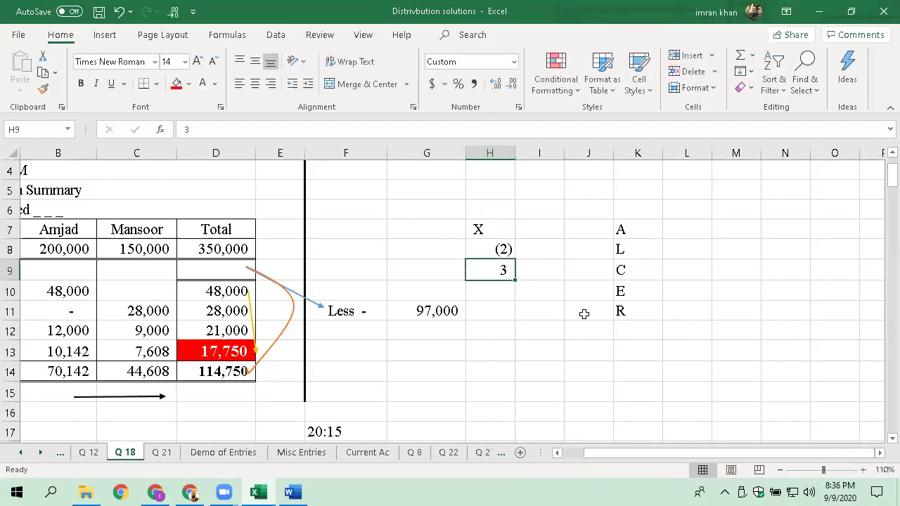
{"action": "key", "text": "Up"}
{"action": "key", "text": "Up"}
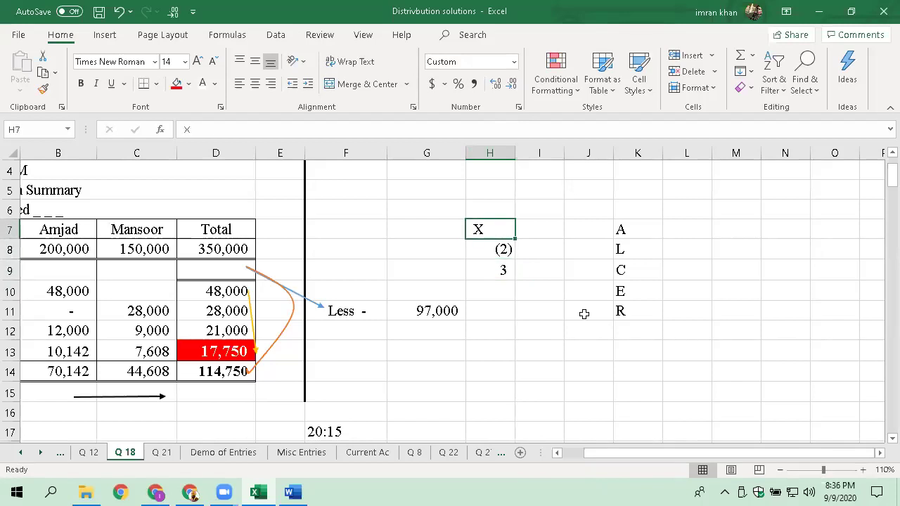
{"action": "key", "text": "Down"}
{"action": "key", "text": "Down"}
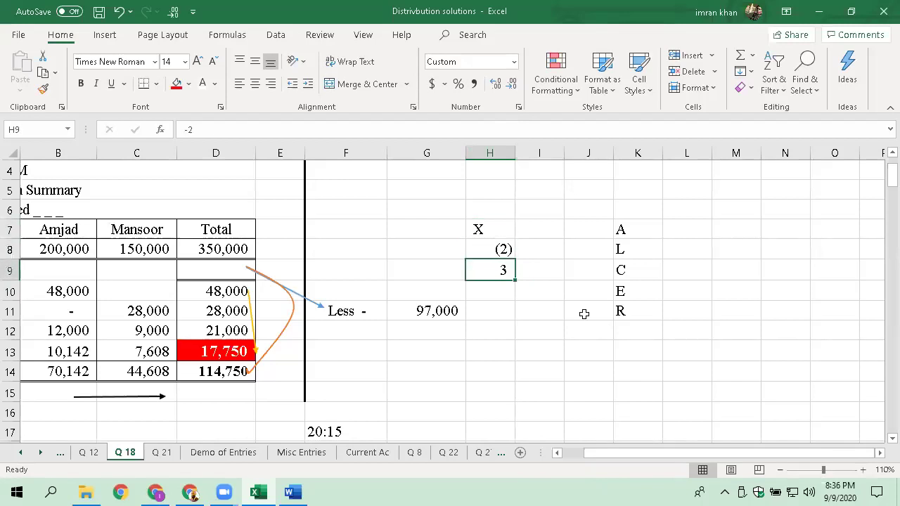
{"action": "key", "text": "shift+Up"}
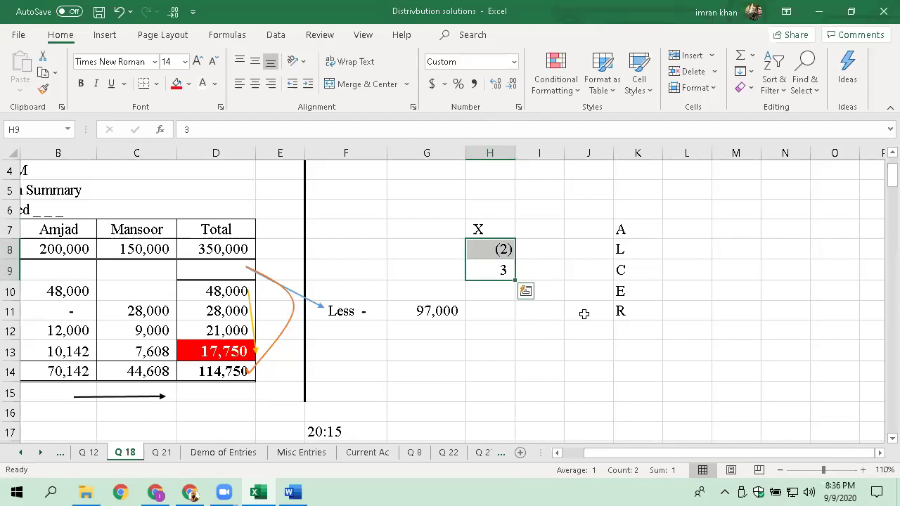
- Sum the remaining balance in D13 with the Less amount in G11 by selecting both, and relate it to blank Net Profit cell D9
{"action": "left_click", "coordinate": [226, 353]}
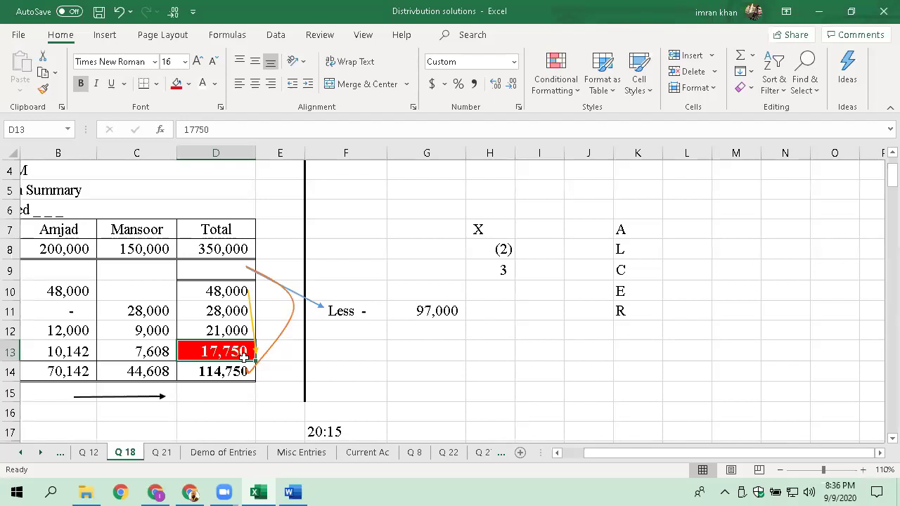
{"action": "left_click", "coordinate": [437, 310]}
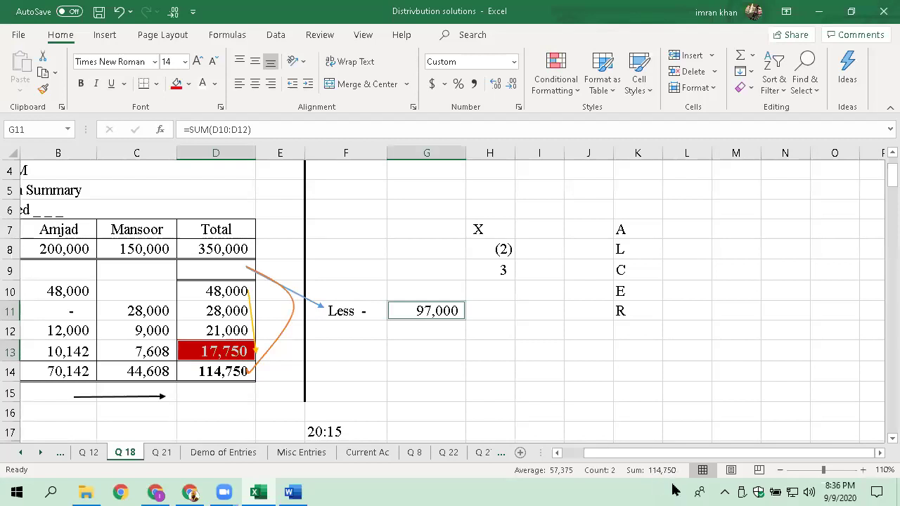
{"action": "left_click", "coordinate": [217, 272]}
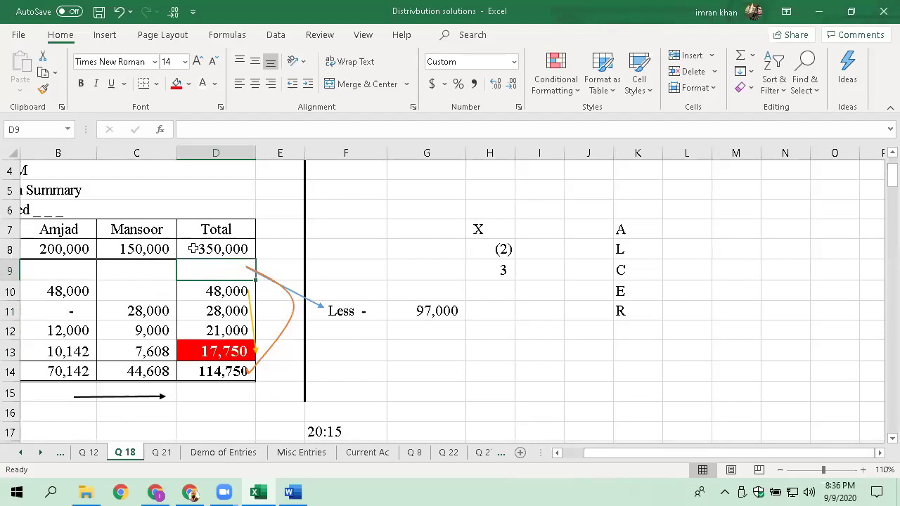
- Compare the two partners' row 14 totals in B14 and C14 with the blank Net Profit cell D9
{"action": "left_click", "coordinate": [149, 373]}
{"action": "left_click", "coordinate": [56, 373]}
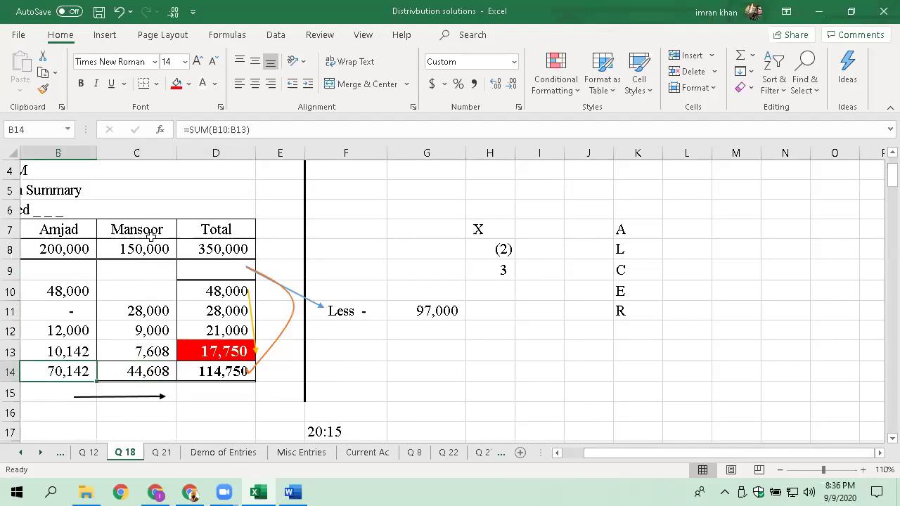
{"action": "left_click", "coordinate": [210, 272]}
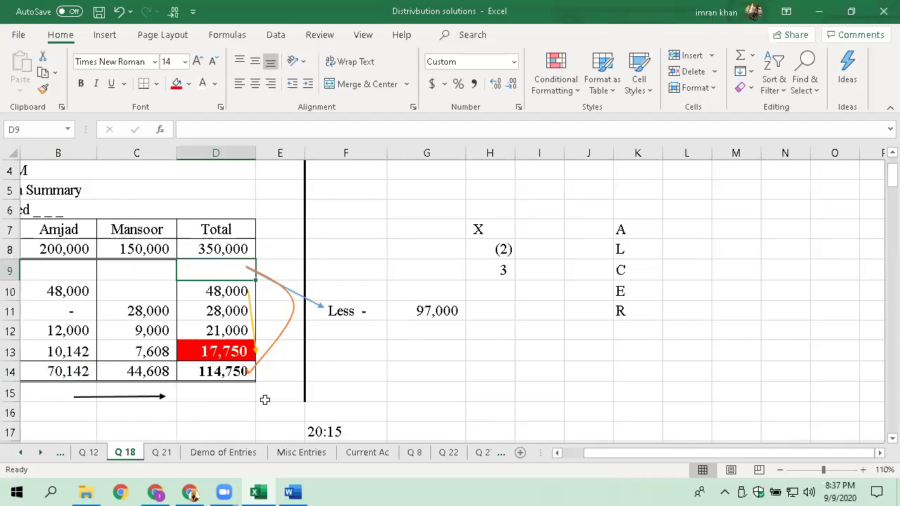
{"action": "left_click", "coordinate": [61, 375]}
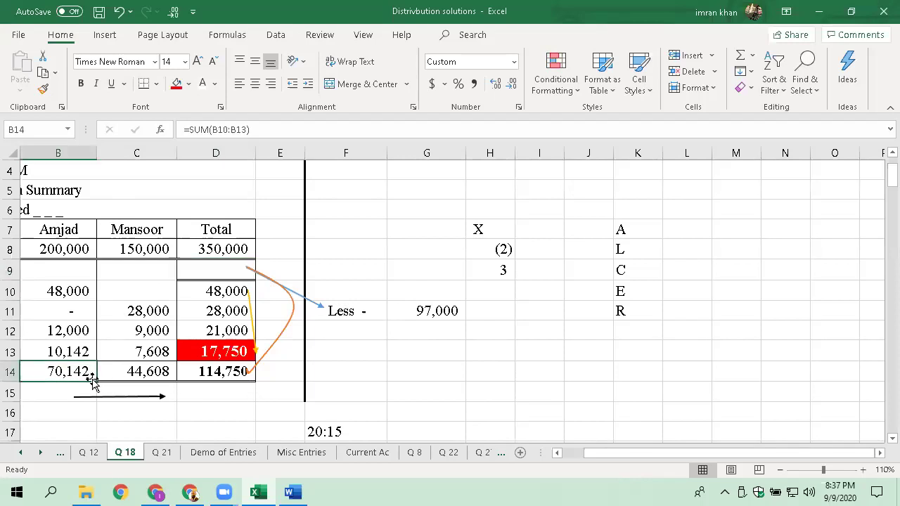
{"action": "left_click", "coordinate": [153, 371]}
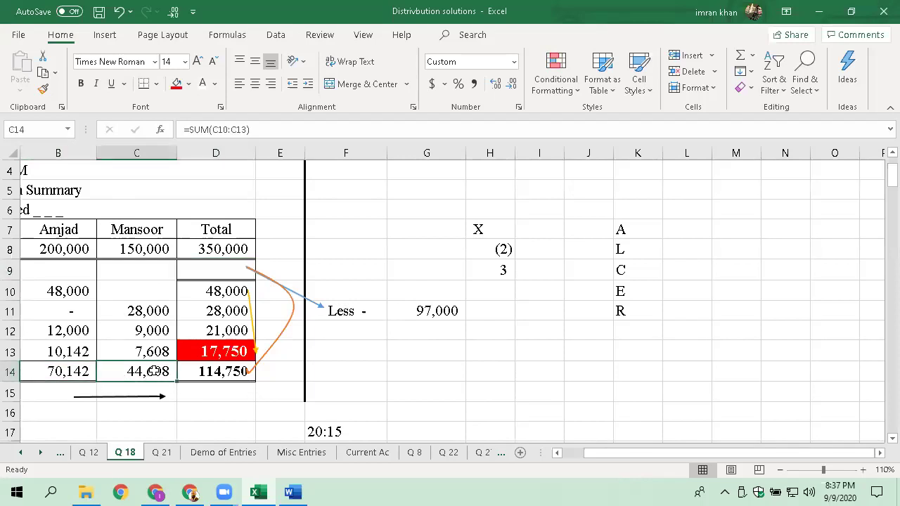
- Add a new worksheet after Q 27 and name it Q 7
{"action": "left_click", "coordinate": [491, 453]}
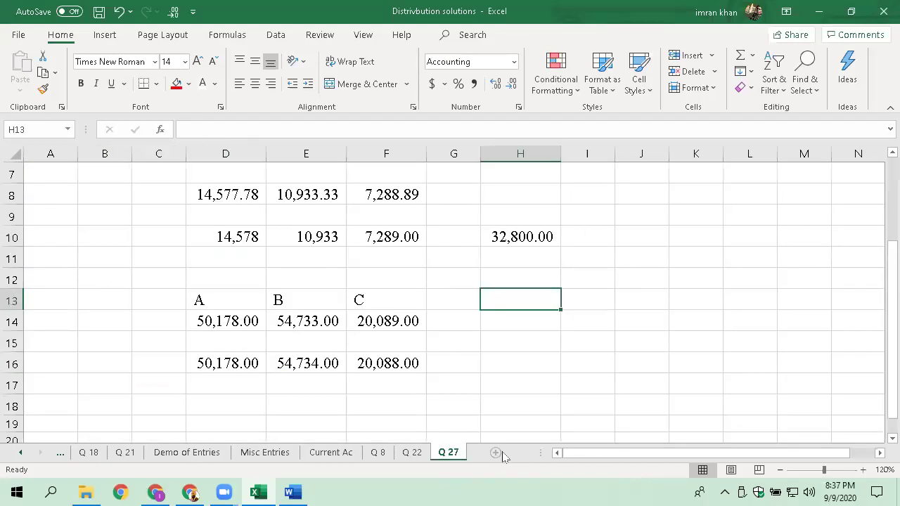
{"action": "left_click", "coordinate": [495, 454]}
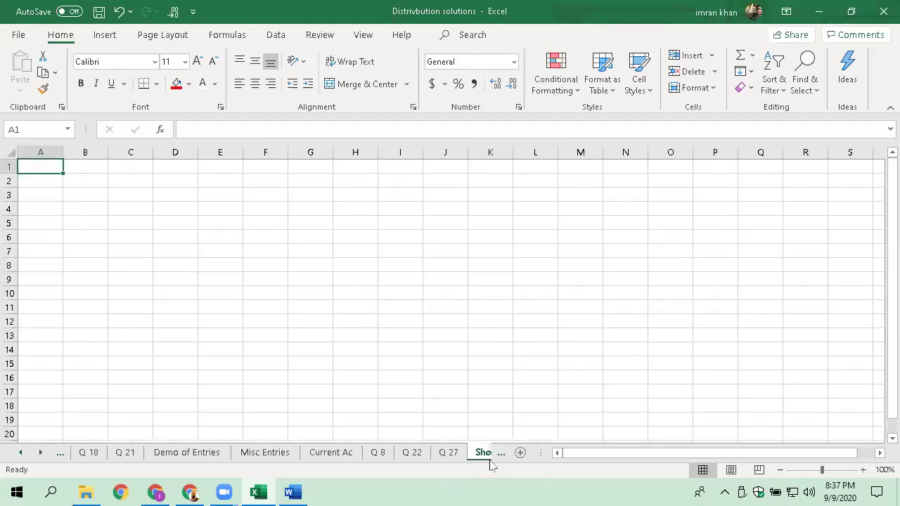
{"action": "double_click", "coordinate": [472, 454]}
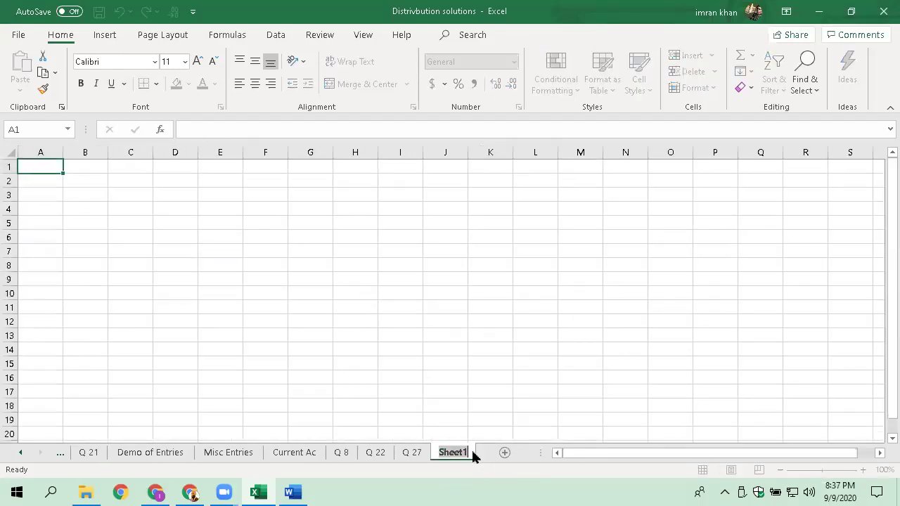
{"action": "type", "text": "Q 7"}
{"action": "key", "text": "Return"}
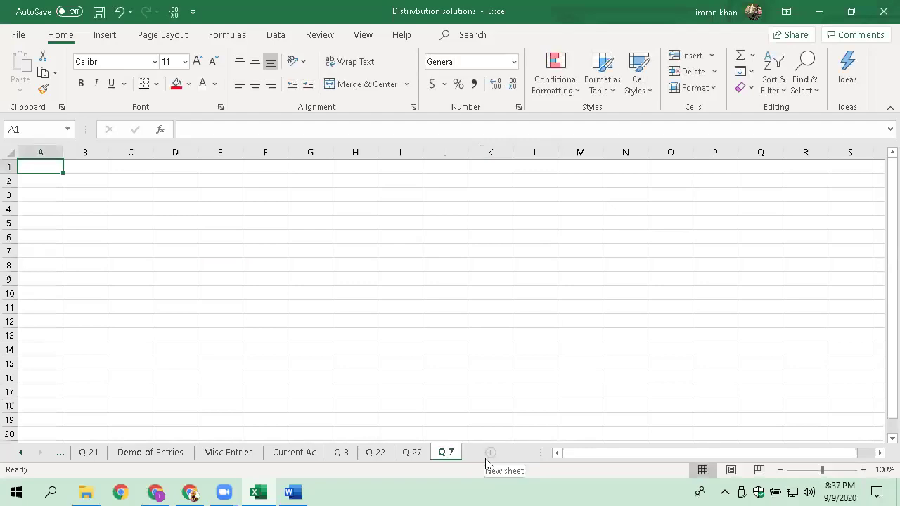
- Format all cells of sheet Q 7 in Times New Roman at size 14
{"action": "key", "text": "ctrl+a"}
{"action": "left_click", "coordinate": [185, 62]}
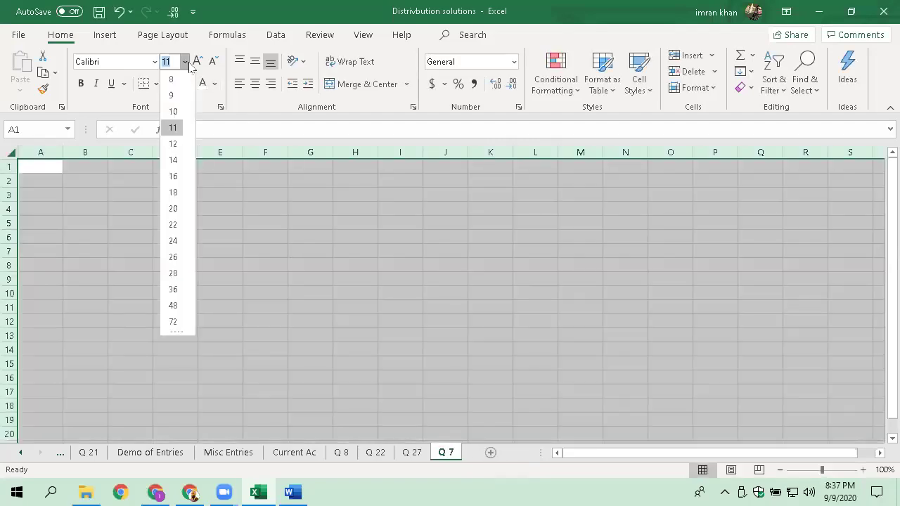
{"action": "left_click", "coordinate": [173, 160]}
{"action": "left_click", "coordinate": [155, 62]}
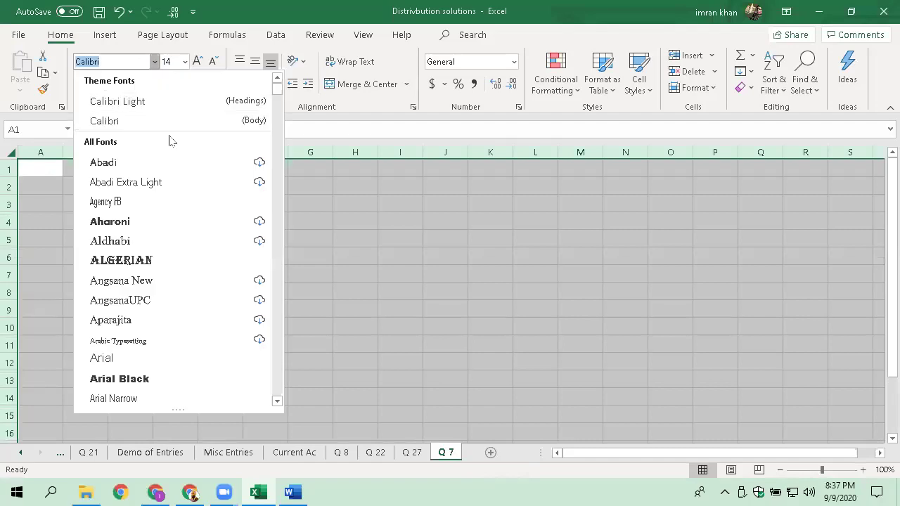
{"action": "type", "text": "Times New Roman"}
{"action": "key", "text": "Return"}
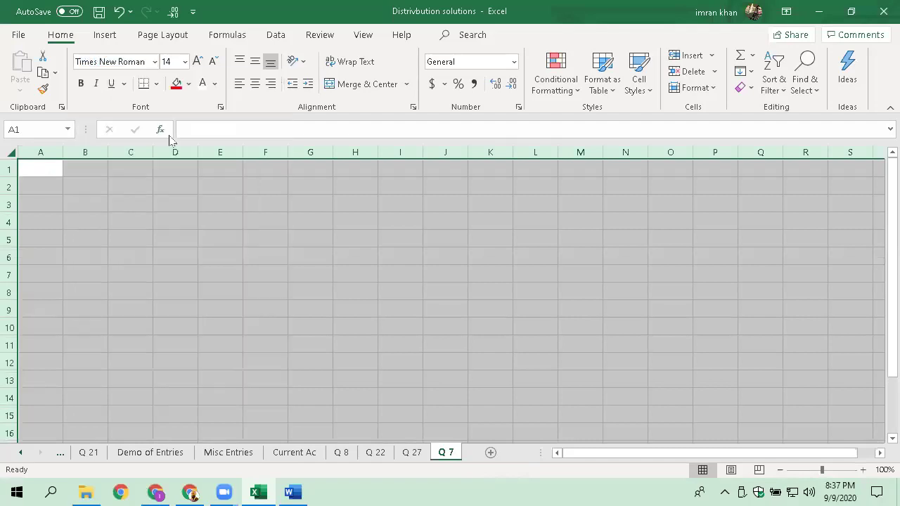
- Apply the comma number format without decimals to every cell of sheet Q 7
{"action": "left_click", "coordinate": [868, 489]}
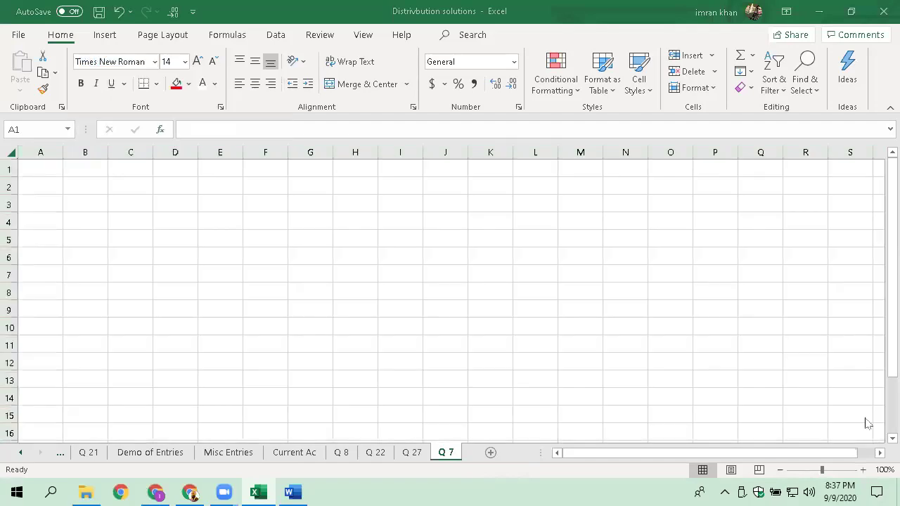
{"action": "left_click", "coordinate": [862, 469]}
{"action": "left_click", "coordinate": [862, 469]}
{"action": "left_click", "coordinate": [862, 469]}
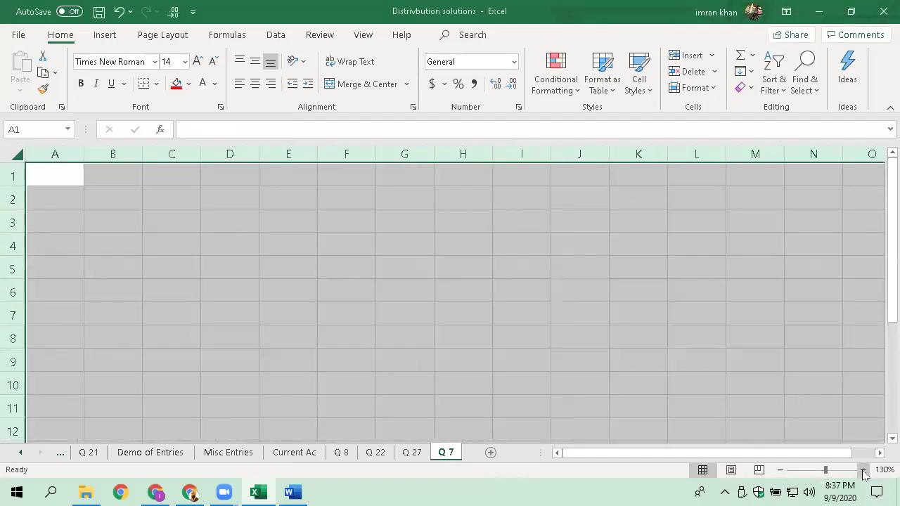
{"action": "left_click", "coordinate": [862, 469]}
{"action": "left_click", "coordinate": [127, 192]}
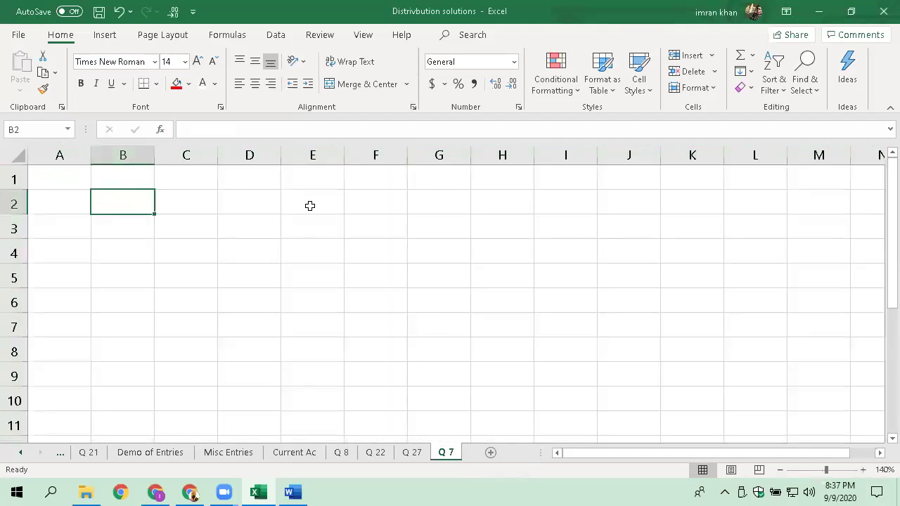
{"action": "key", "text": "ctrl+a"}
{"action": "left_click", "coordinate": [474, 84]}
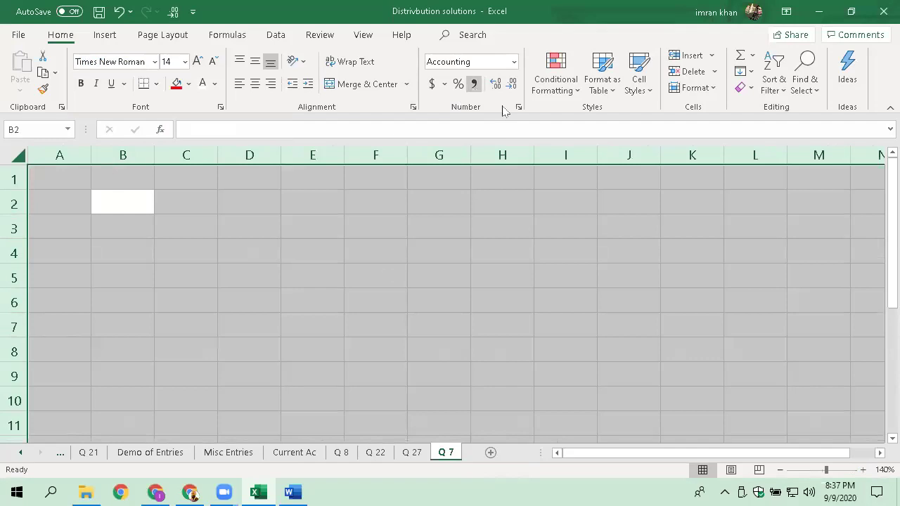
{"action": "left_click", "coordinate": [511, 88]}
{"action": "left_click", "coordinate": [87, 227]}
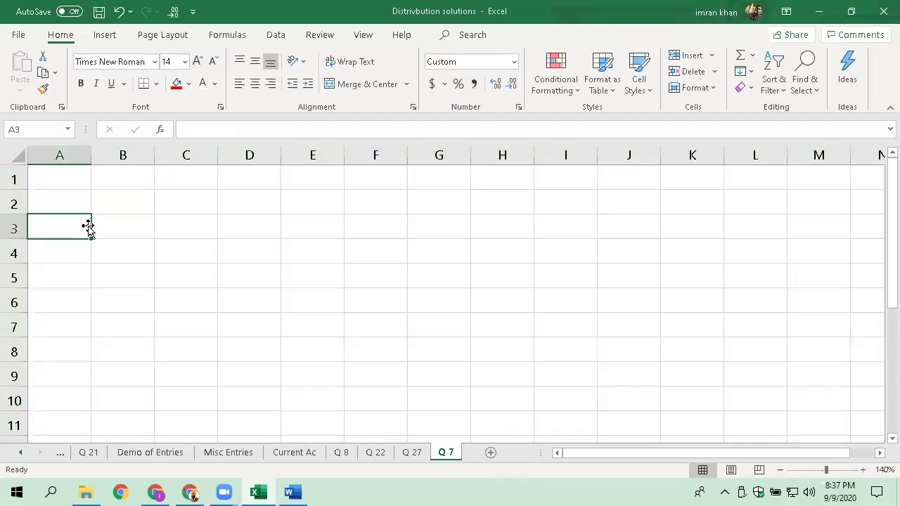
{"action": "key", "text": "Up"}
- Switch to the Word document Distribution Book - PQ and read the text of Exam.-Q.7
{"action": "key", "text": "alt+Tab"}
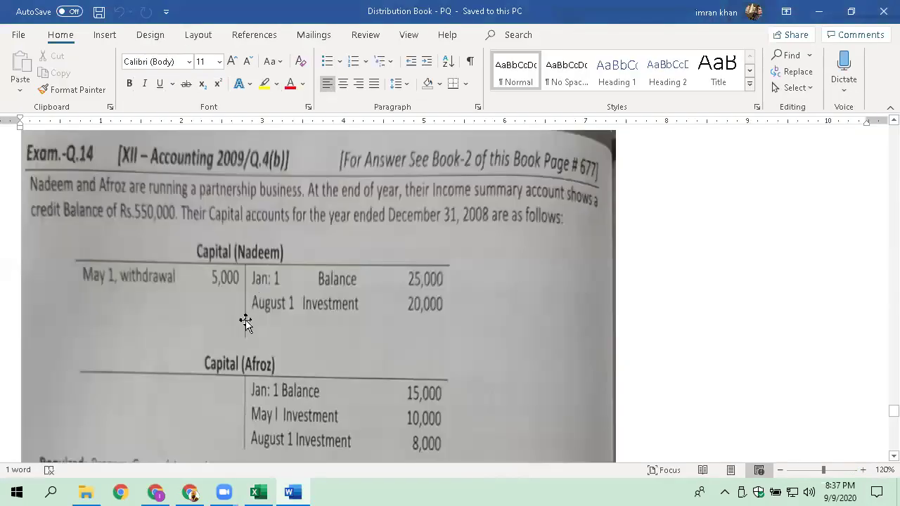
{"action": "scroll", "coordinate": [295, 336], "scroll_direction": "down", "scroll_amount": 8}
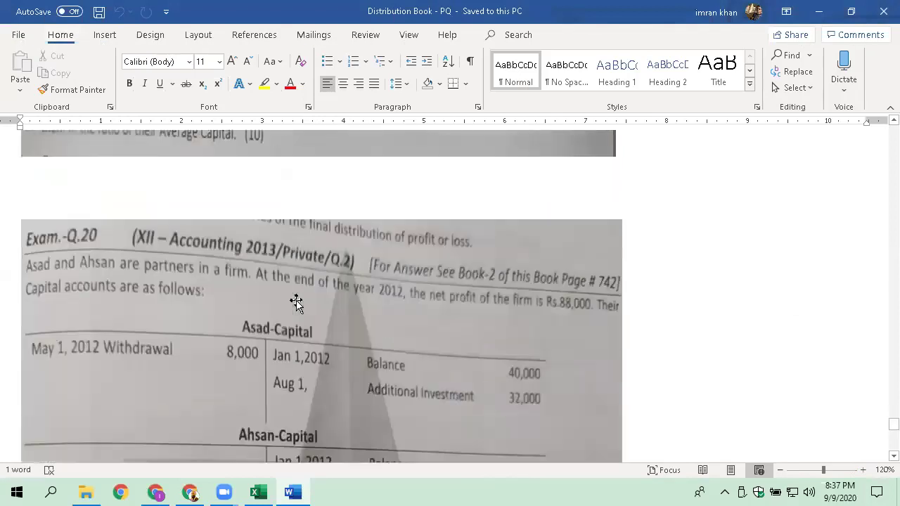
{"action": "scroll", "coordinate": [296, 302], "scroll_direction": "down", "scroll_amount": 8}
{"action": "scroll", "coordinate": [287, 316], "scroll_direction": "up", "scroll_amount": 2}
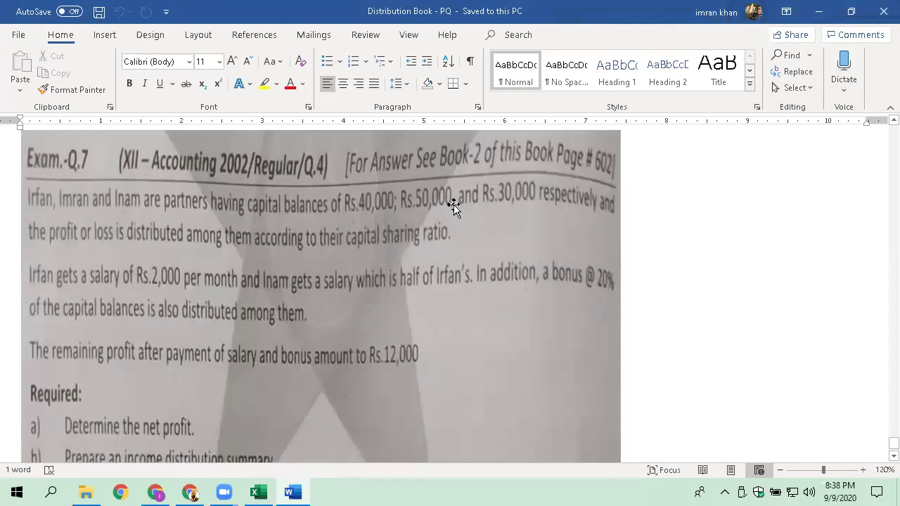
- Switch back to the Excel workbook and label cell A2 of sheet Q 7 as C S R
{"action": "key", "text": "alt+Tab"}
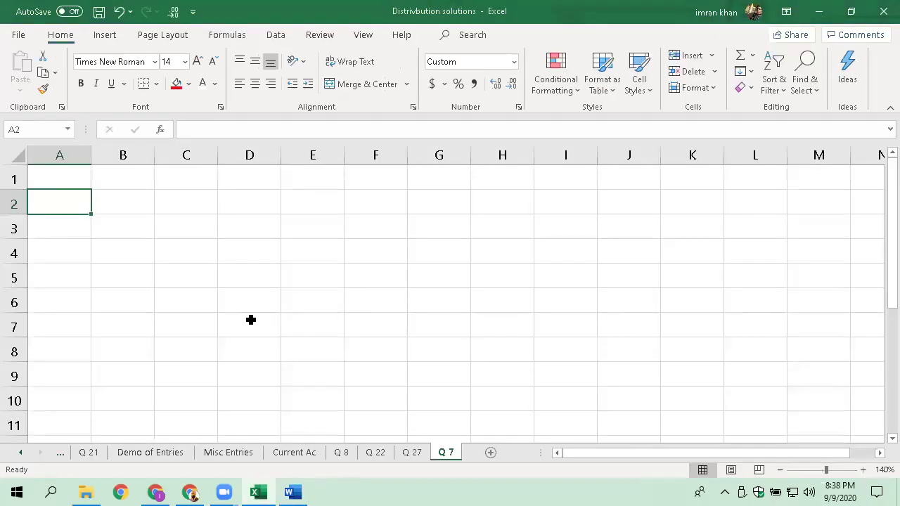
{"action": "type", "text": "C S R"}
{"action": "key", "text": "ctrl+Return"}
{"action": "key", "text": "Right"}
- Enter the three partners' first names from Exam.-Q.7 in the Word document as headings in B1, C1 and D1
{"action": "key", "text": "alt+Tab"}
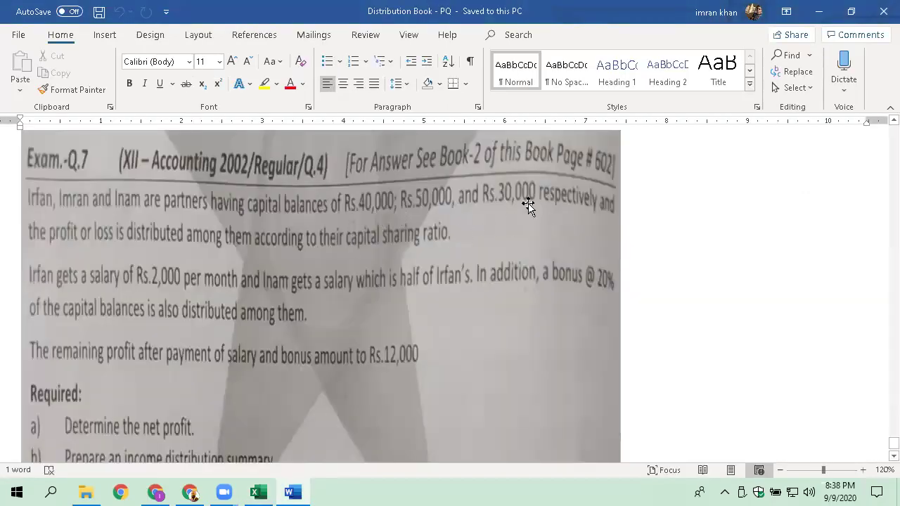
{"action": "key", "text": "alt+Tab"}
{"action": "key", "text": "alt+Tab"}
{"action": "key", "text": "alt+Tab"}
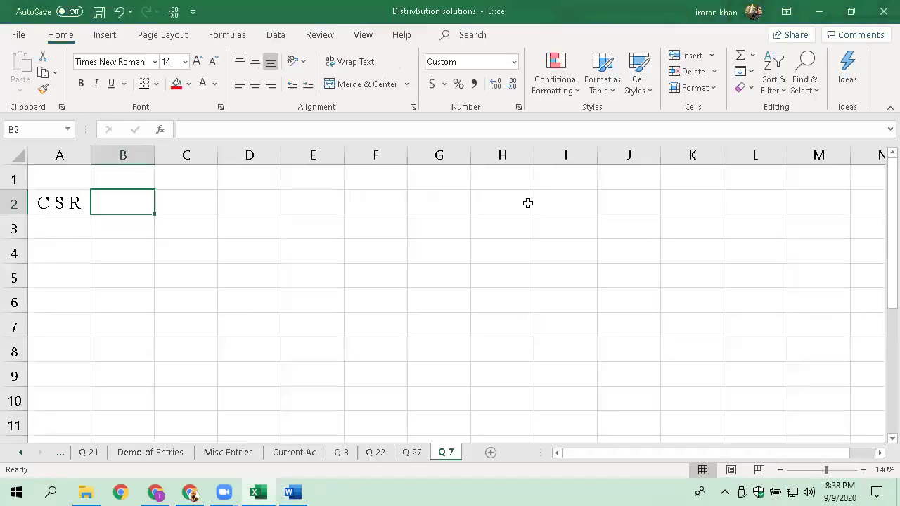
{"action": "key", "text": "Up"}
{"action": "type", "text": "Irfan"}
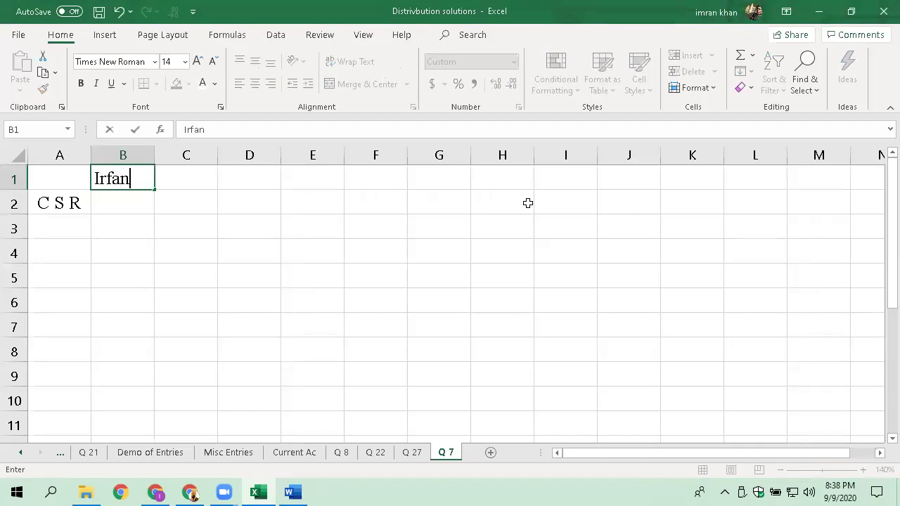
{"action": "key", "text": "Return"}
{"action": "key", "text": "Up"}
{"action": "key", "text": "Right"}
{"action": "type", "text": "Imran"}
{"action": "key", "text": "ctrl+Return"}
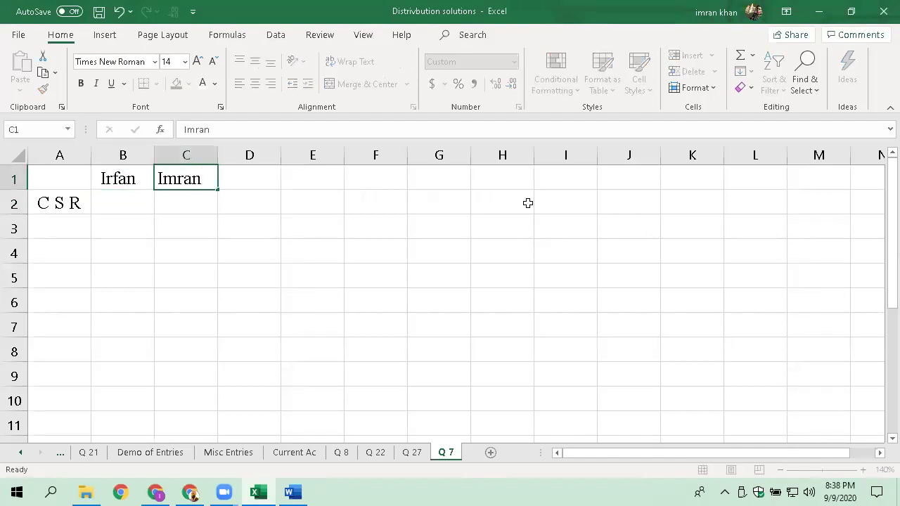
{"action": "key", "text": "alt+Tab"}
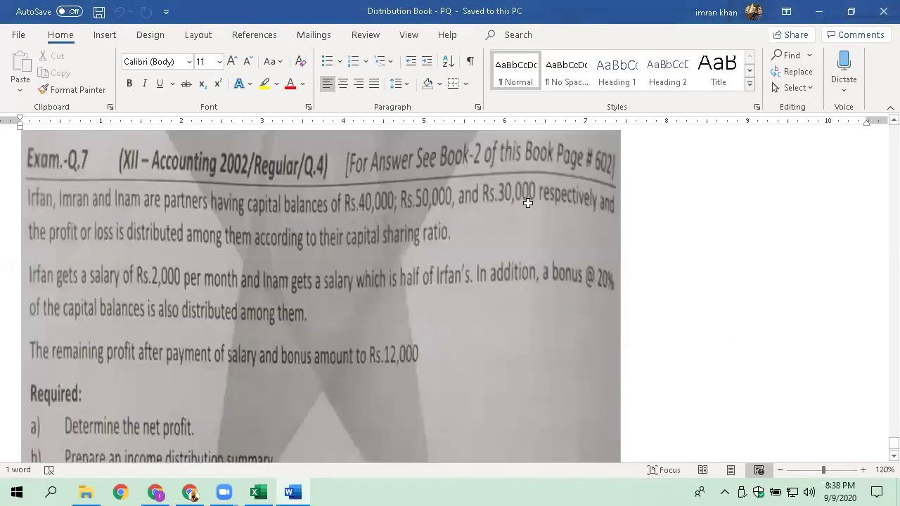
{"action": "key", "text": "alt+Tab"}
{"action": "key", "text": "Right"}
{"action": "type", "text": "Inam"}
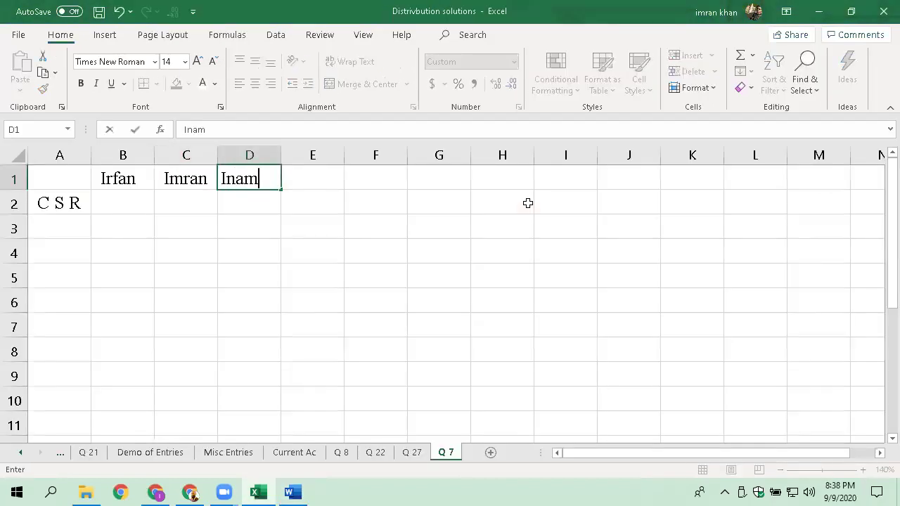
{"action": "key", "text": "Return"}
- Enter the partners' capital balances from the question in row 2: 40000 in B2, 50000 in C2 and 30000 in D2
{"action": "key", "text": "Left"}
{"action": "key", "text": "Left"}
{"action": "key", "text": "alt+Tab"}
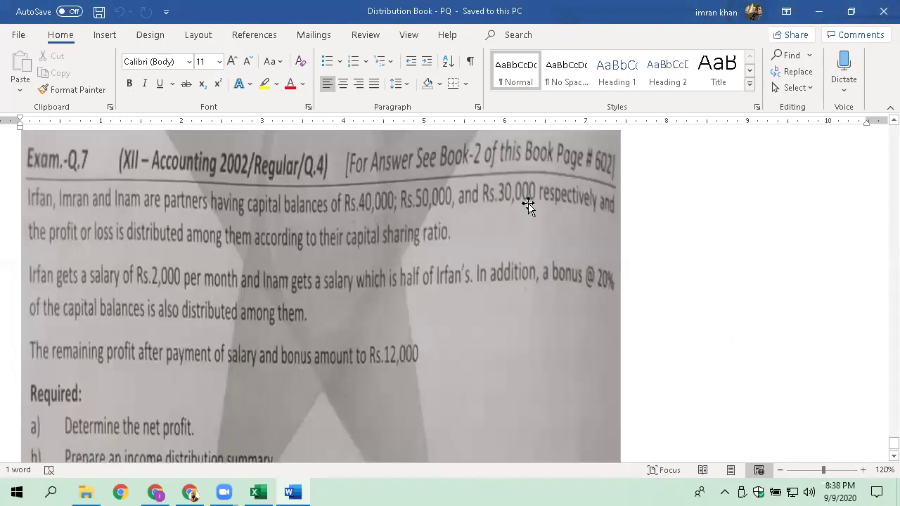
{"action": "key", "text": "alt+Tab"}
{"action": "type", "text": "40000"}
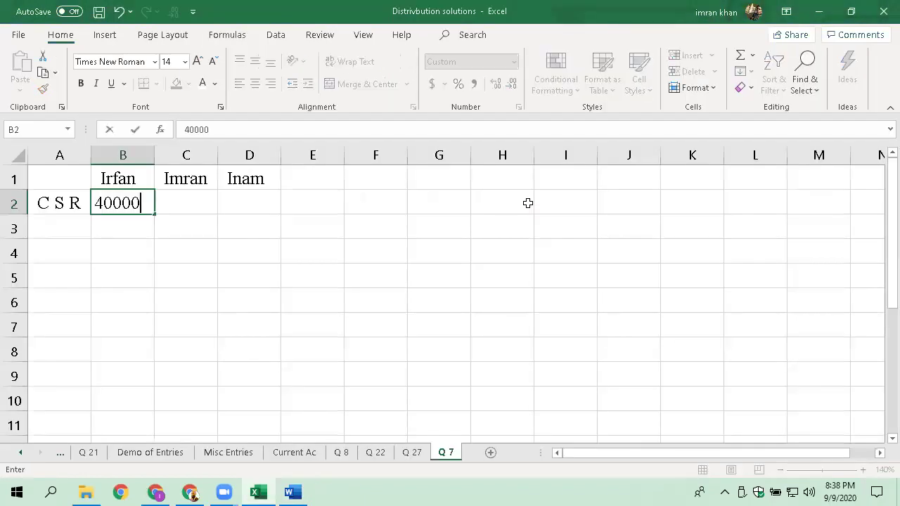
{"action": "key", "text": "ctrl+Return"}
{"action": "key", "text": "Right"}
{"action": "type", "text": "50000"}
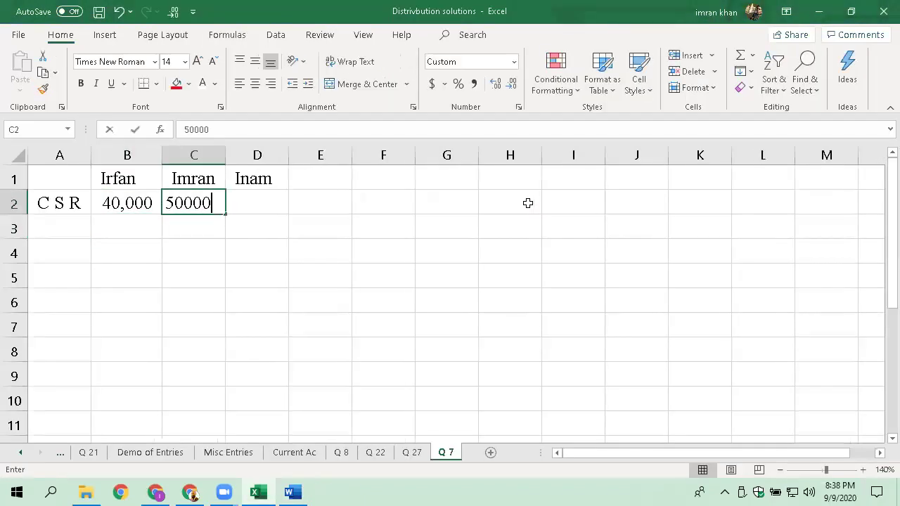
{"action": "key", "text": "ctrl+Return"}
{"action": "key", "text": "Right"}
{"action": "type", "text": "3000"}
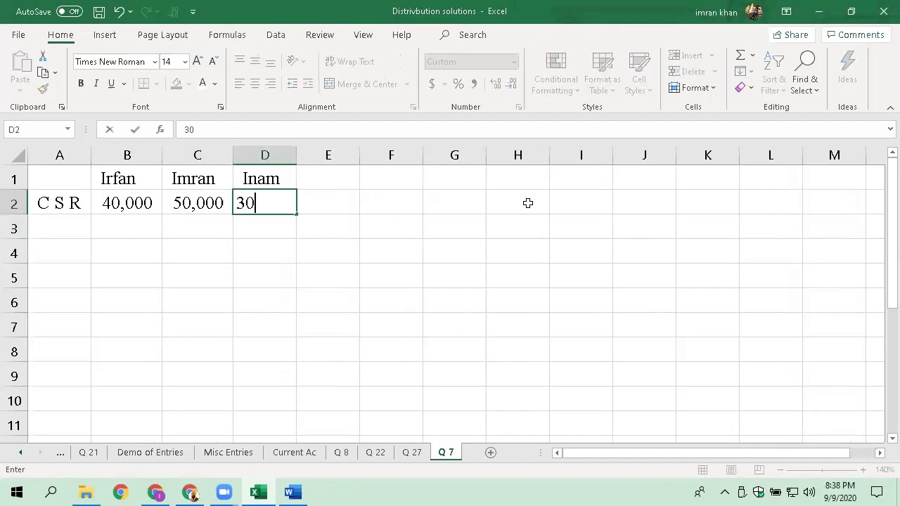
{"action": "key", "text": "ctrl+Return"}
{"action": "key", "text": "F2"}
{"action": "type", "text": "0"}
{"action": "key", "text": "Return"}
- Enter the simplified capital sharing ratio in row 3: 4 in B3, 5 in C3 and 3 in D3
{"action": "key", "text": "Up"}
{"action": "key", "text": "Left"}
{"action": "key", "text": "Left"}
{"action": "key", "text": "Down"}
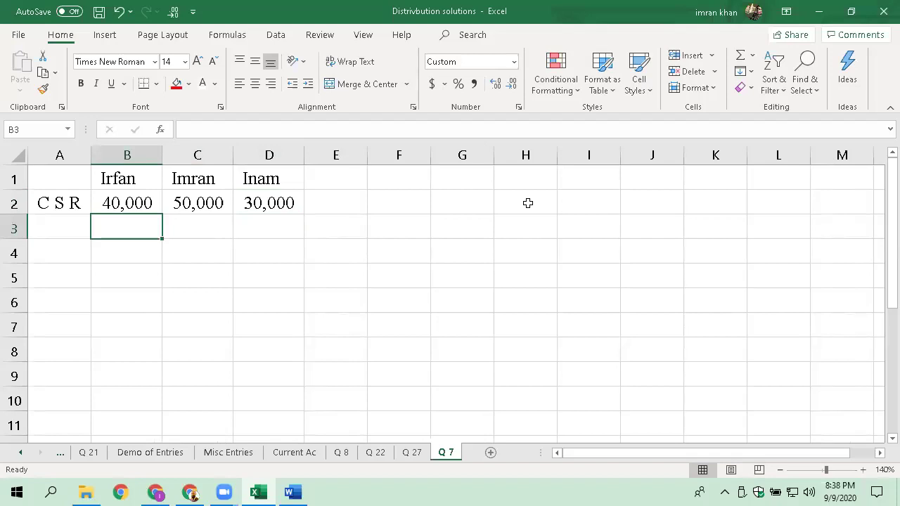
{"action": "type", "text": "4"}
{"action": "key", "text": "Return"}
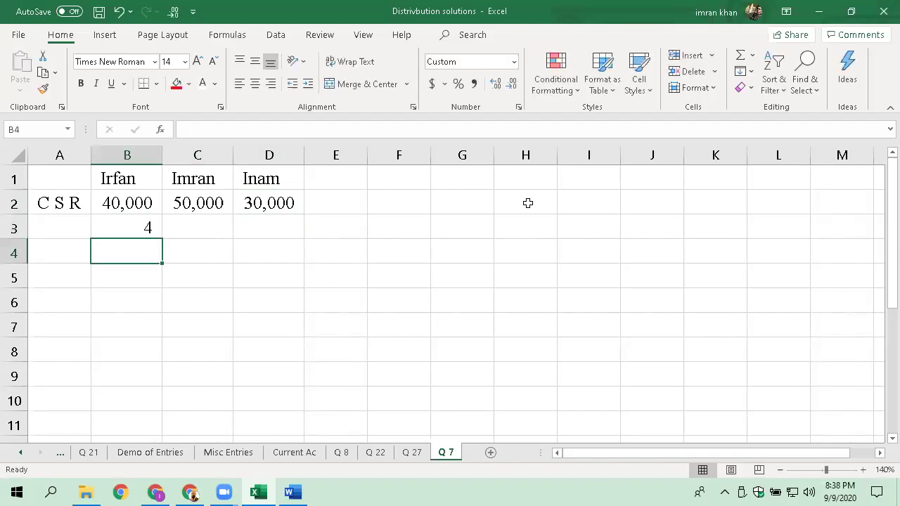
{"action": "key", "text": "Up"}
{"action": "key", "text": "Right"}
{"action": "type", "text": "5"}
{"action": "key", "text": "ctrl+Return"}
{"action": "key", "text": "Right"}
{"action": "type", "text": "3"}
{"action": "key", "text": "ctrl+Return"}
{"action": "key", "text": "Left"}
{"action": "key", "text": "Left"}
{"action": "key", "text": "Left"}
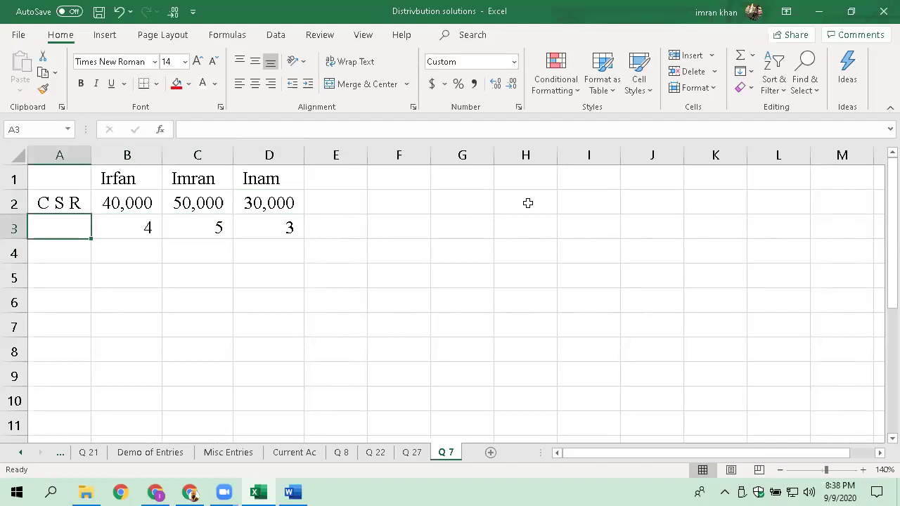
- Review Exam.-Q.7 in the Word document, including the remaining profit and the required items, and glance at the summary on sheet Q 21
{"action": "key", "text": "Up"}
{"action": "key", "text": "Down"}
{"action": "key", "text": "alt+Tab"}
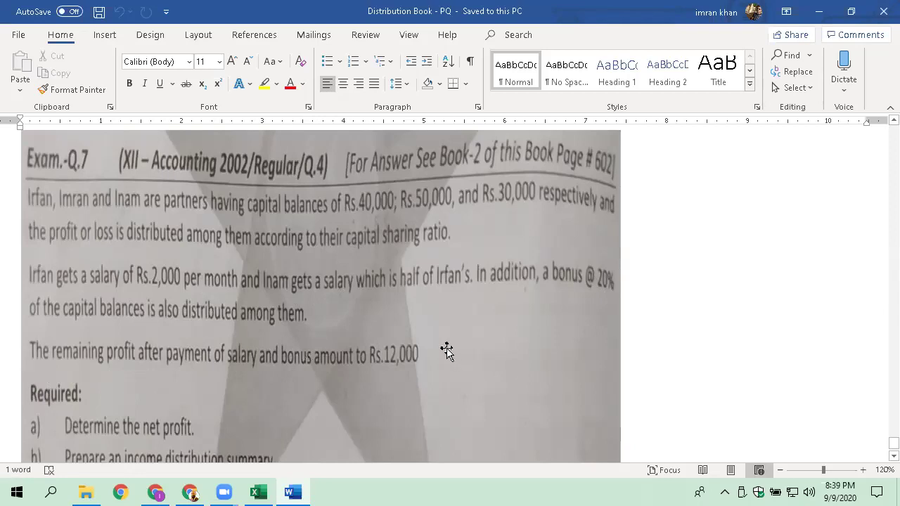
{"action": "key", "text": "alt+Tab"}
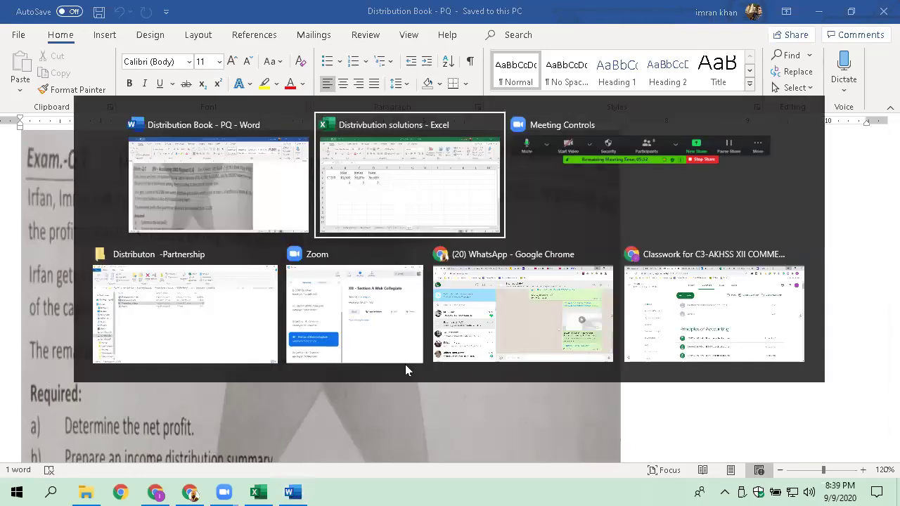
{"action": "left_click", "coordinate": [89, 452]}
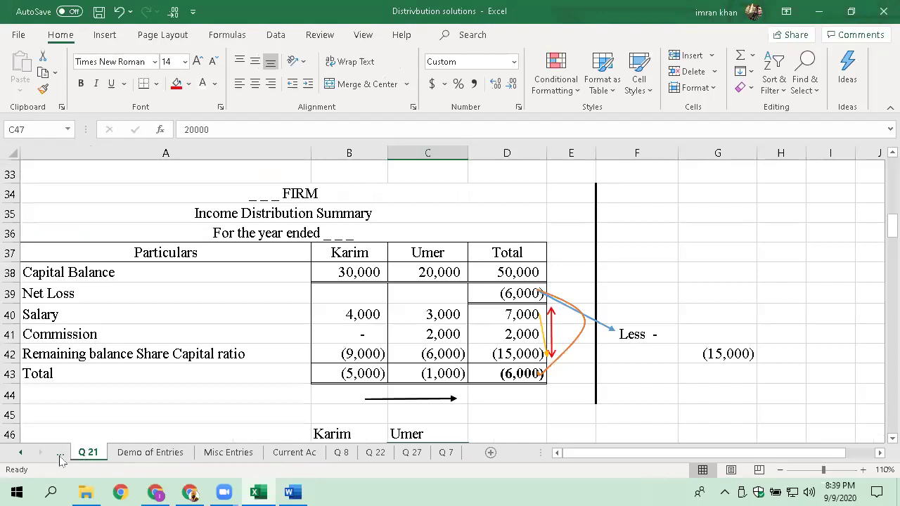
{"action": "left_click", "coordinate": [445, 452]}
{"action": "left_click", "coordinate": [118, 246]}
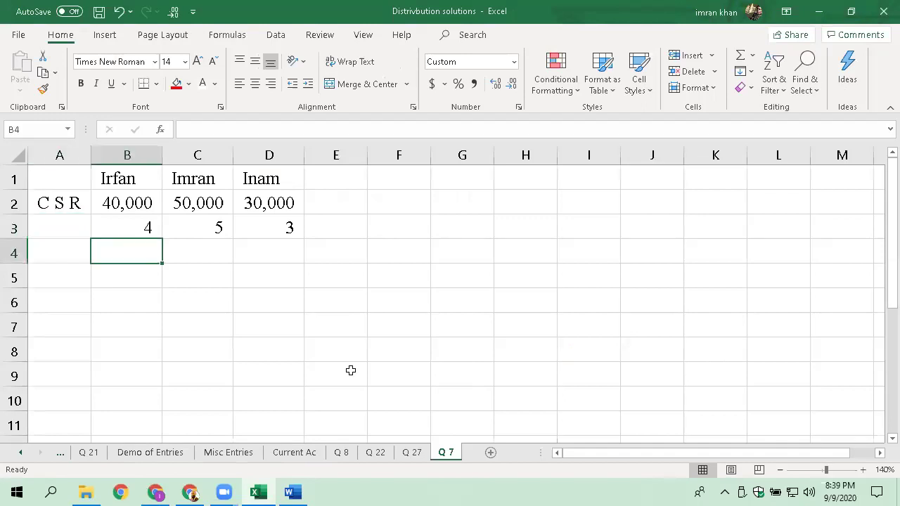
{"action": "key", "text": "Down"}
{"action": "key", "text": "alt+Tab"}
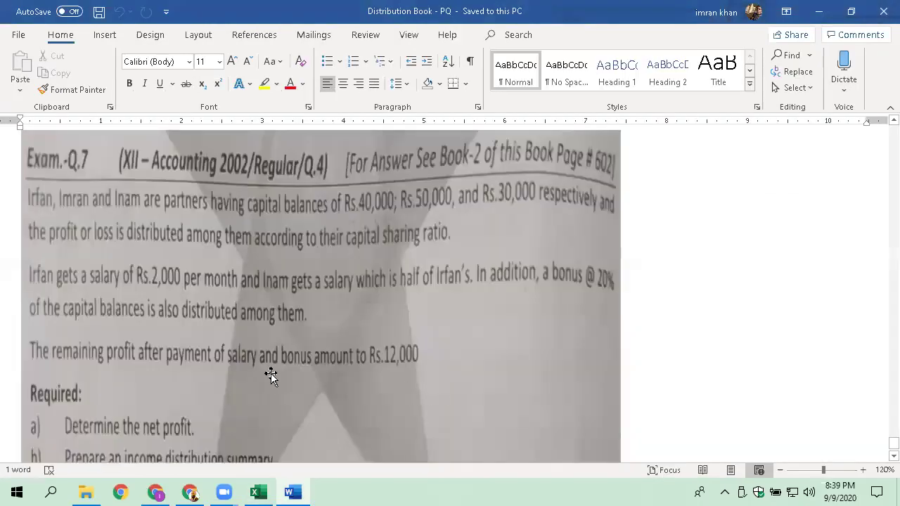
{"action": "scroll", "coordinate": [271, 376], "scroll_direction": "down", "scroll_amount": 1}
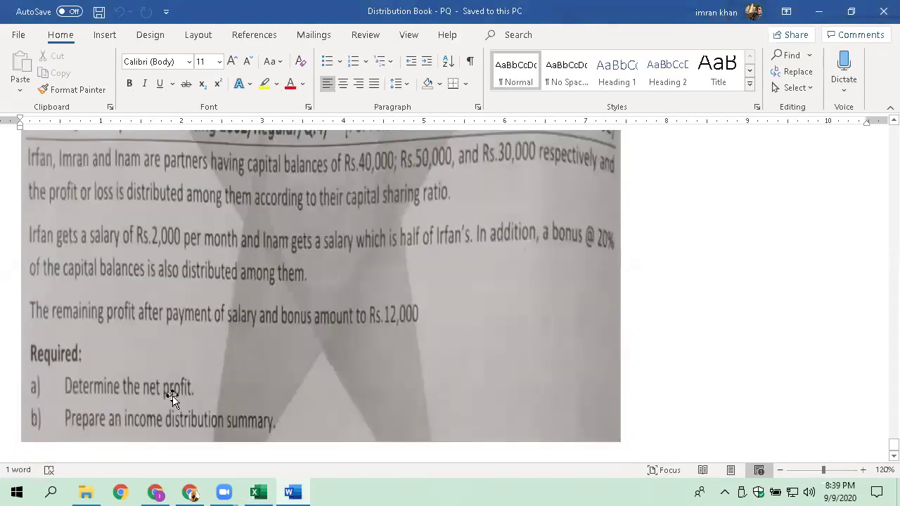
{"action": "key", "text": "alt+Tab"}
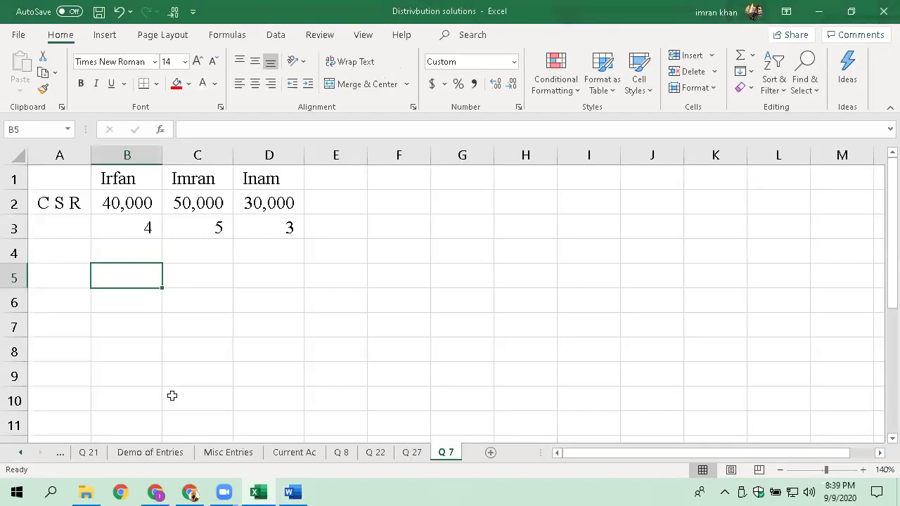
- Enter the heading "Comp for net Profit" in cell A5 of sheet Q 7
{"action": "key", "text": "Left"}
{"action": "type", "text": "Co"}
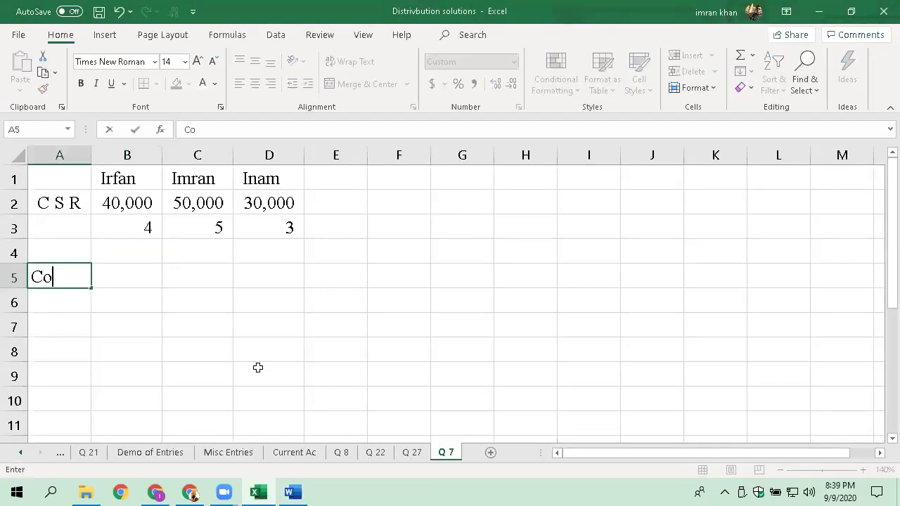
{"action": "type", "text": "mp for n"}
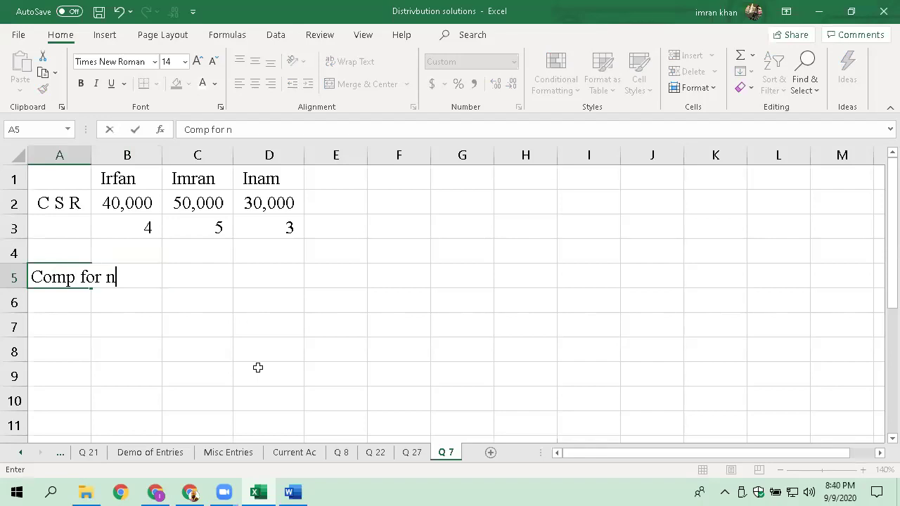
{"action": "type", "text": "et Profit"}
{"action": "key", "text": "Return"}
{"action": "key", "text": "Up"}
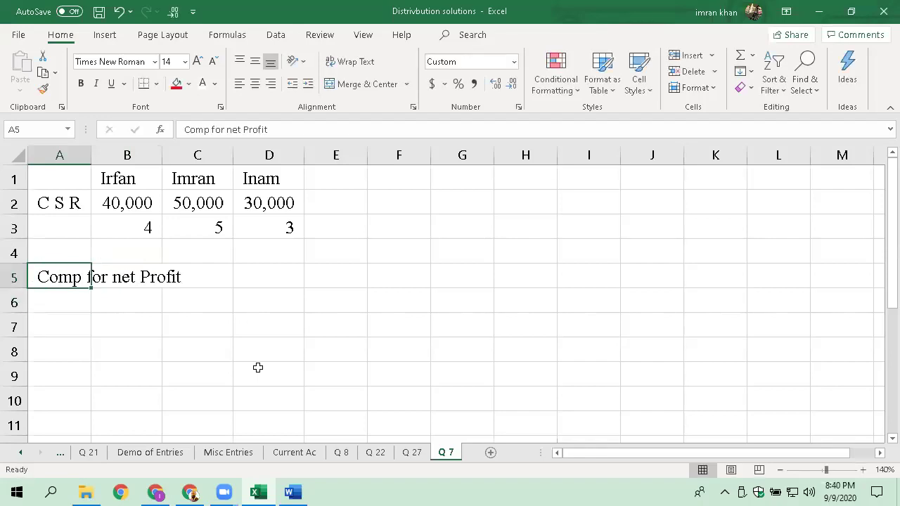
- Recheck the question in the Word document and enter the label "Remaining Profit" in cell A7 of sheet Q 7
{"action": "key", "text": "alt+Tab"}
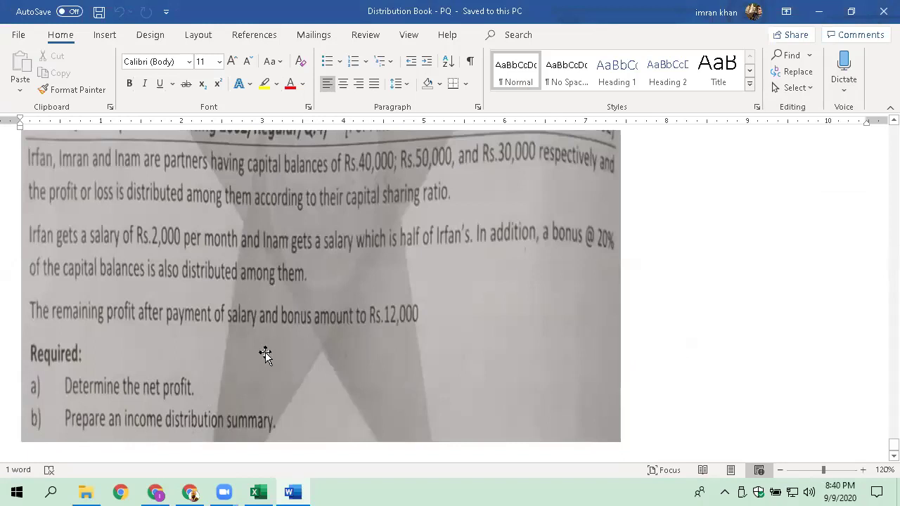
{"action": "key", "text": "alt+Tab"}
{"action": "key", "text": "Return"}
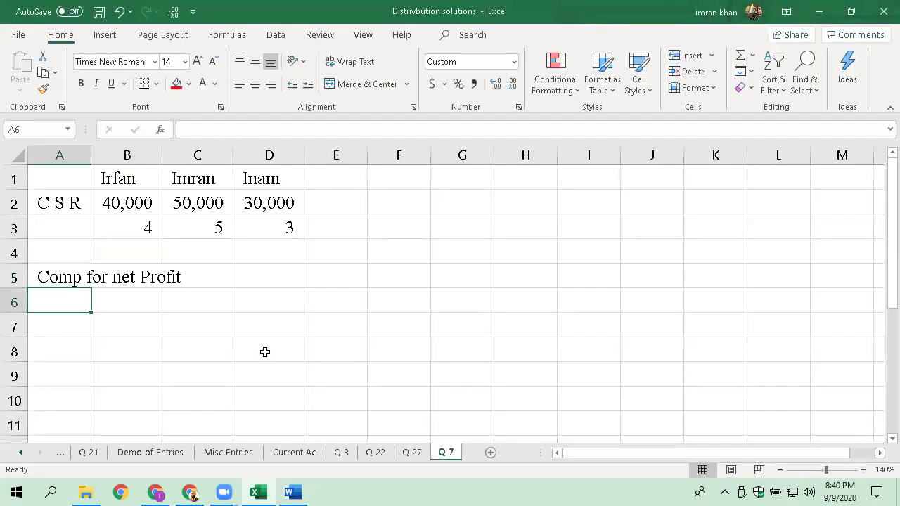
{"action": "key", "text": "Down"}
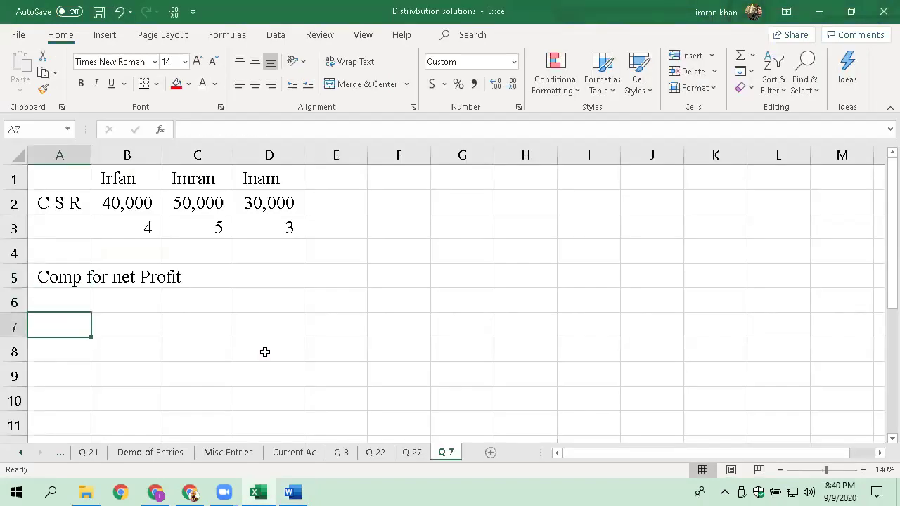
{"action": "type", "text": "Remain"}
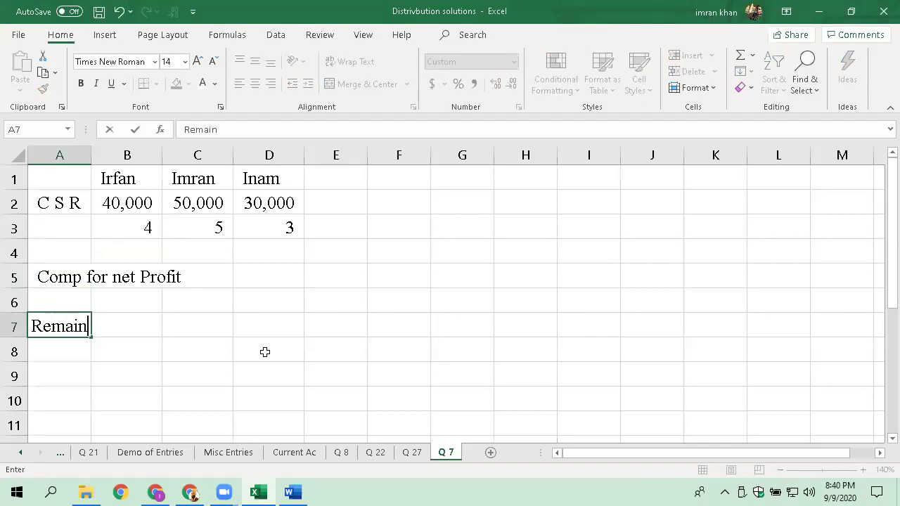
{"action": "type", "text": "ing Pro"}
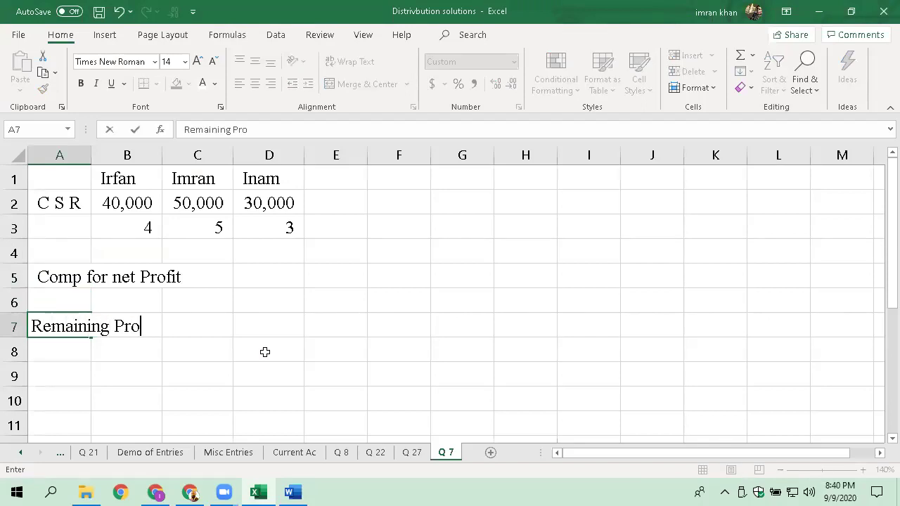
{"action": "type", "text": "fit"}
{"action": "key", "text": "ctrl+Return"}
- Enter the remaining profit of 12000 from the question in cell G7
{"action": "key", "text": "Right"}
{"action": "key", "text": "Right"}
{"action": "key", "text": "Right"}
{"action": "key", "text": "Right"}
{"action": "key", "text": "Right"}
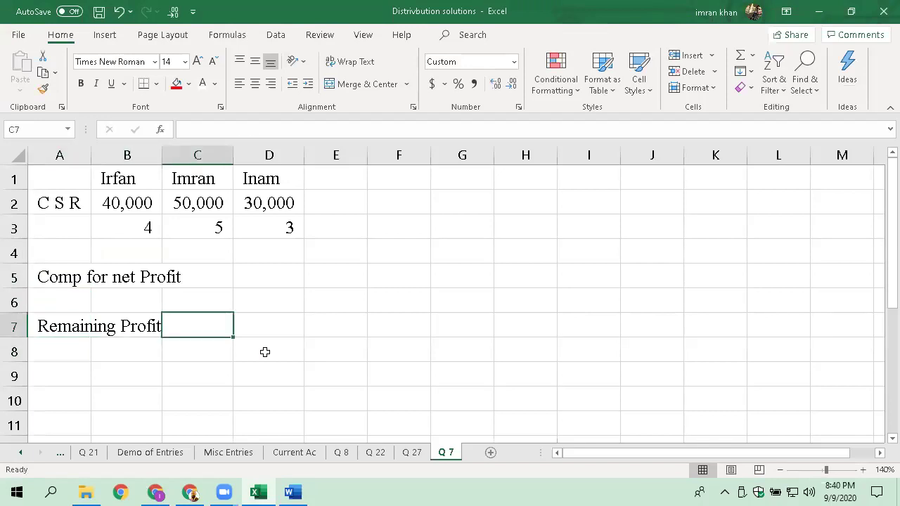
{"action": "key", "text": "Right"}
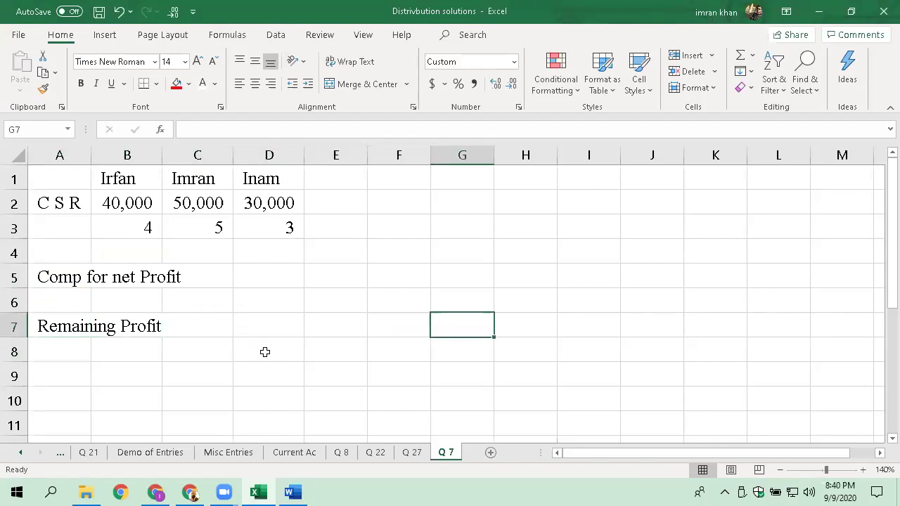
{"action": "key", "text": "alt+Tab"}
{"action": "key", "text": "alt+Tab"}
{"action": "type", "text": "12000"}
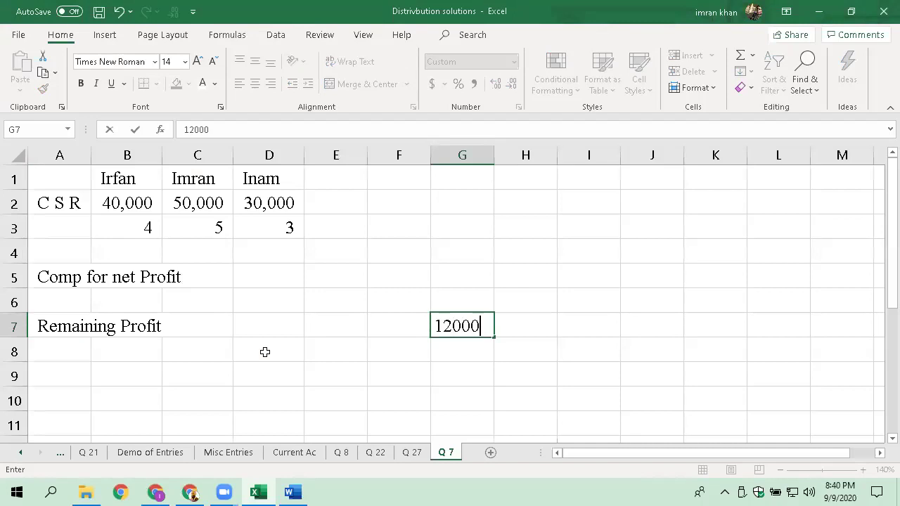
{"action": "key", "text": "ctrl+Return"}
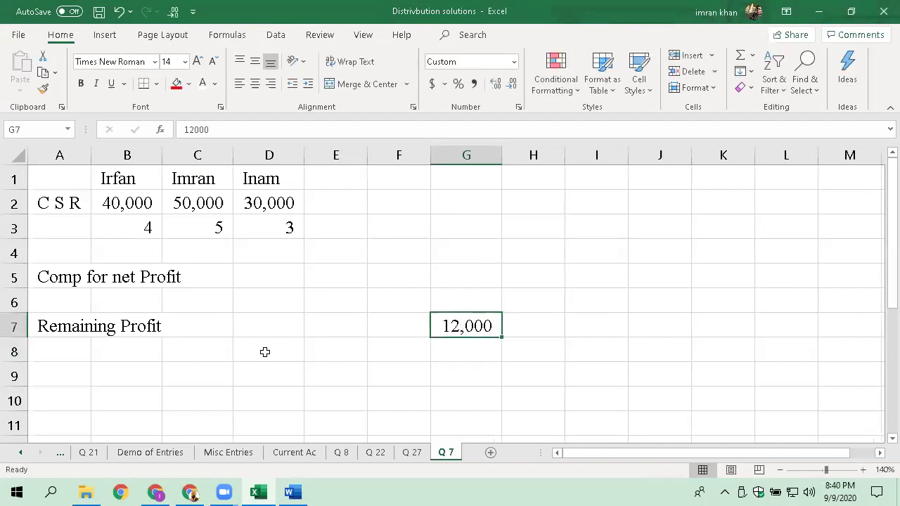
- Enter the first partner's salary label in A8, worded "Salary to" plus the partner's name and "(2000 x 12)"
{"action": "key", "text": "Left"}
{"action": "key", "text": "Left"}
{"action": "key", "text": "Left"}
{"action": "key", "text": "Left"}
{"action": "key", "text": "Left"}
{"action": "key", "text": "Down"}
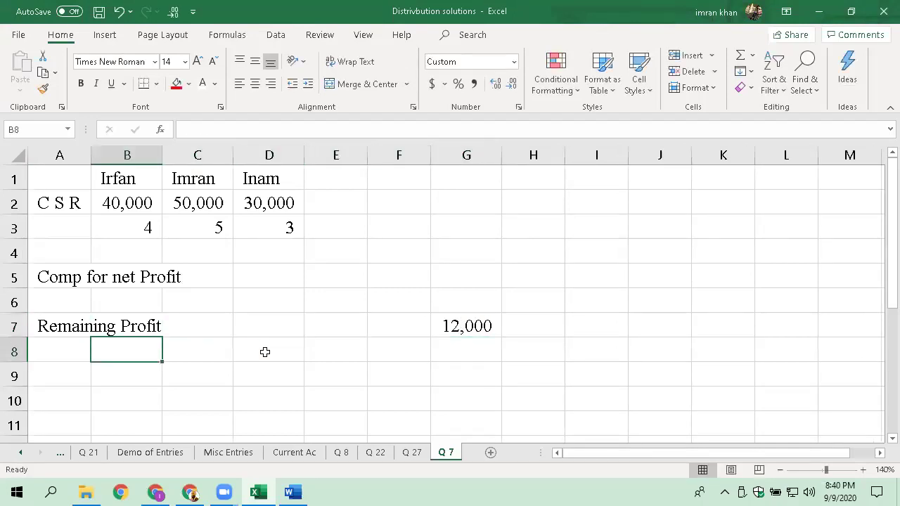
{"action": "key", "text": "Left"}
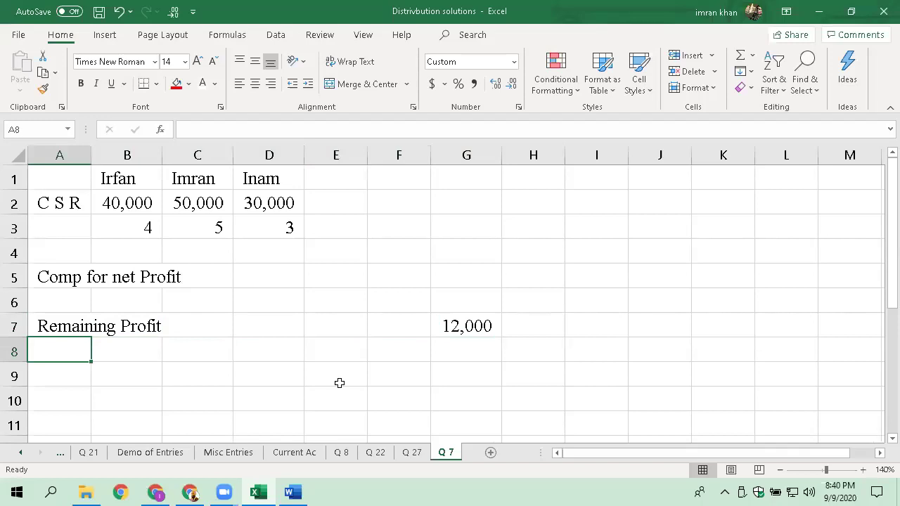
{"action": "left_click", "coordinate": [476, 325]}
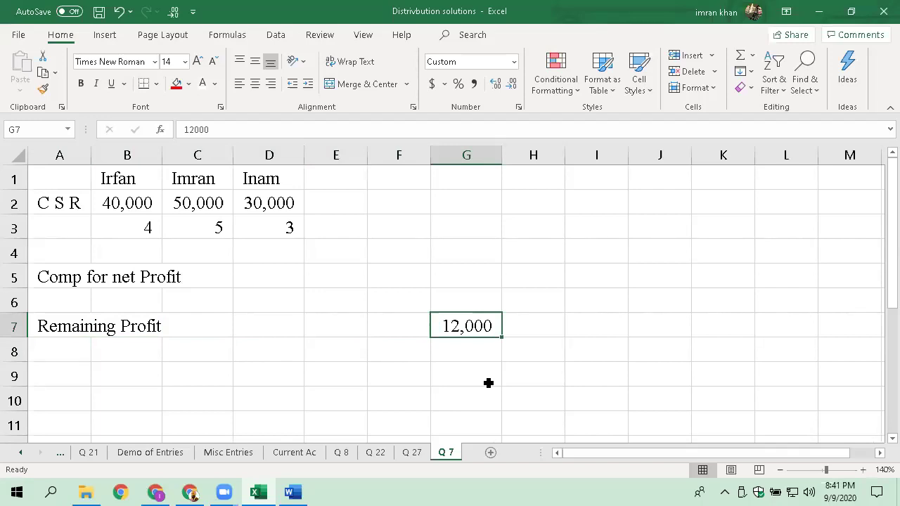
{"action": "key", "text": "Return"}
{"action": "key", "text": "Left"}
{"action": "key", "text": "Left"}
{"action": "key", "text": "Left"}
{"action": "key", "text": "Left"}
{"action": "key", "text": "Left"}
{"action": "key", "text": "Left"}
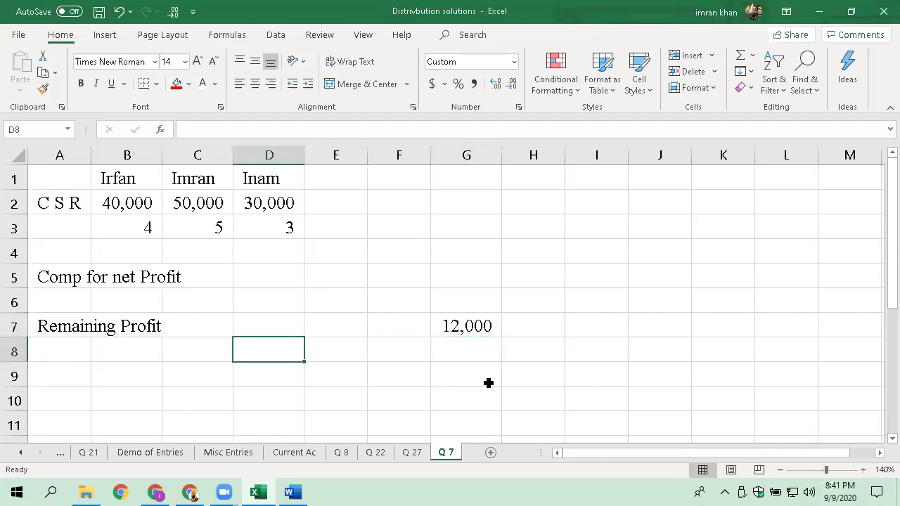
{"action": "type", "text": "Sa"}
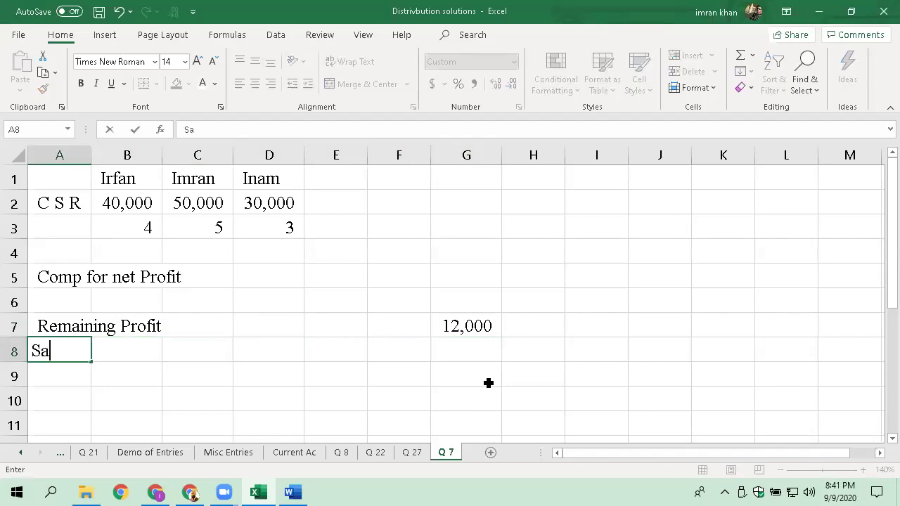
{"action": "type", "text": "lary to I"}
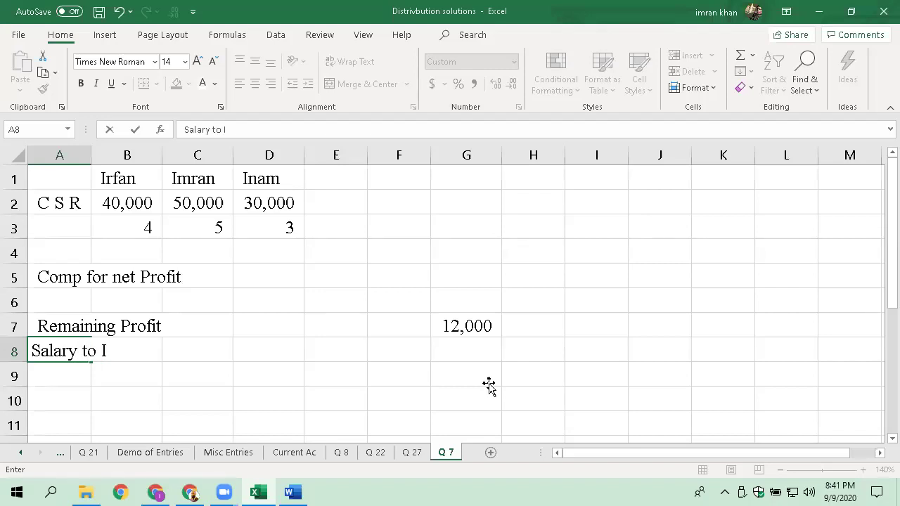
{"action": "key", "text": "alt+Tab"}
{"action": "key", "text": "alt+Tab"}
{"action": "type", "text": "rfan (2000 "}
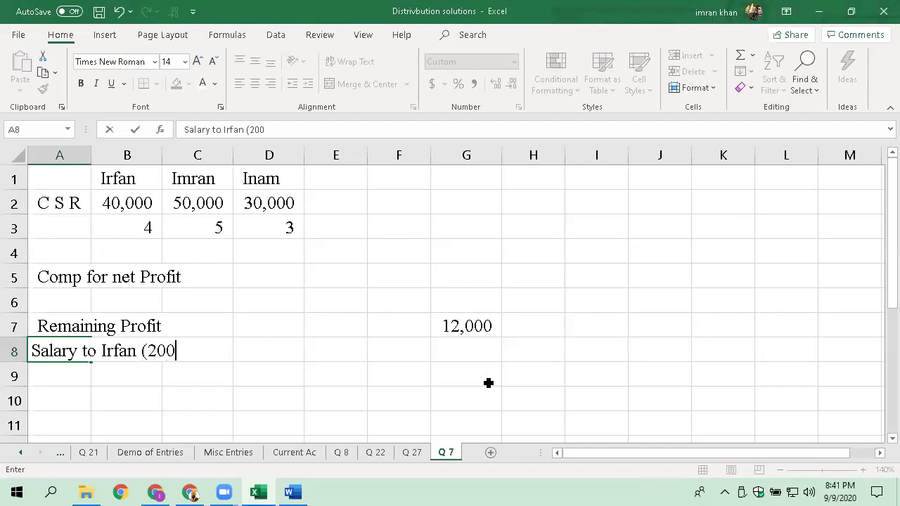
{"action": "type", "text": "x 12)"}
{"action": "key", "text": "ctrl+Return"}
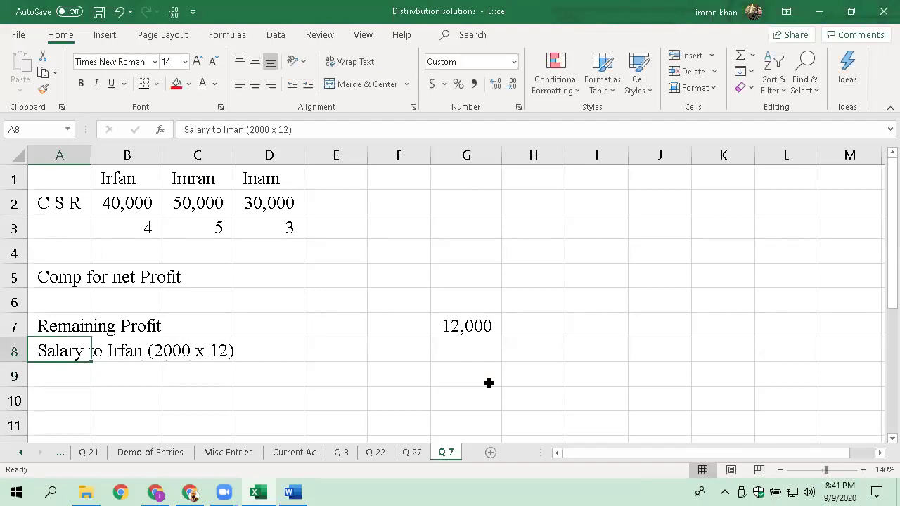
- Enter the first partner's yearly salary of 24000 in cell F8
{"action": "key", "text": "Right"}
{"action": "key", "text": "Right"}
{"action": "key", "text": "Right"}
{"action": "key", "text": "Right"}
{"action": "key", "text": "Right"}
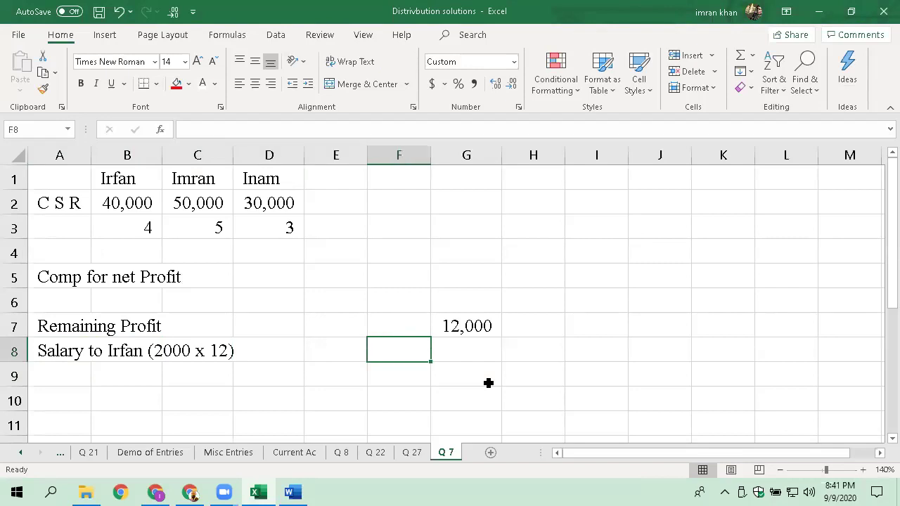
{"action": "type", "text": "24000"}
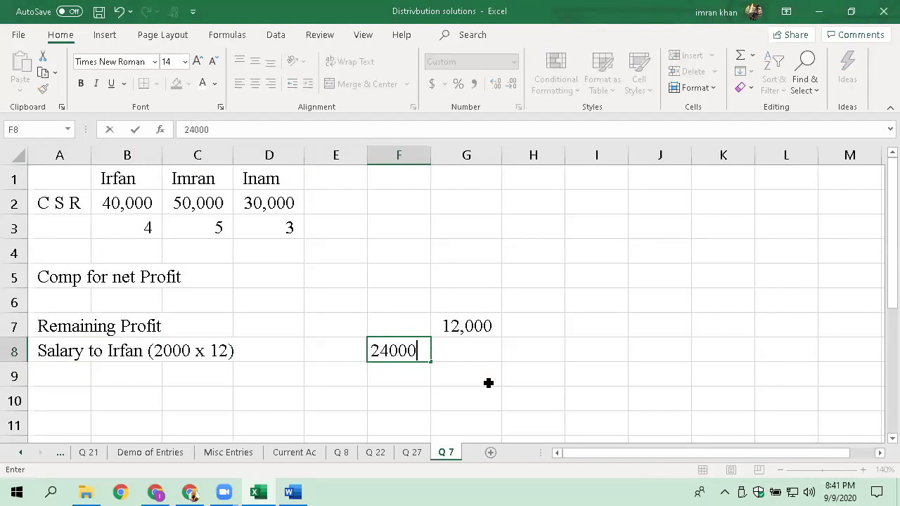
{"action": "key", "text": "Return"}
{"action": "key", "text": "Left"}
{"action": "key", "text": "Left"}
{"action": "key", "text": "Left"}
{"action": "key", "text": "Left"}
{"action": "key", "text": "Left"}
{"action": "key", "text": "Right"}
{"action": "key", "text": "Right"}
{"action": "key", "text": "Right"}
{"action": "key", "text": "Up"}
{"action": "key", "text": "Right"}
{"action": "key", "text": "Right"}
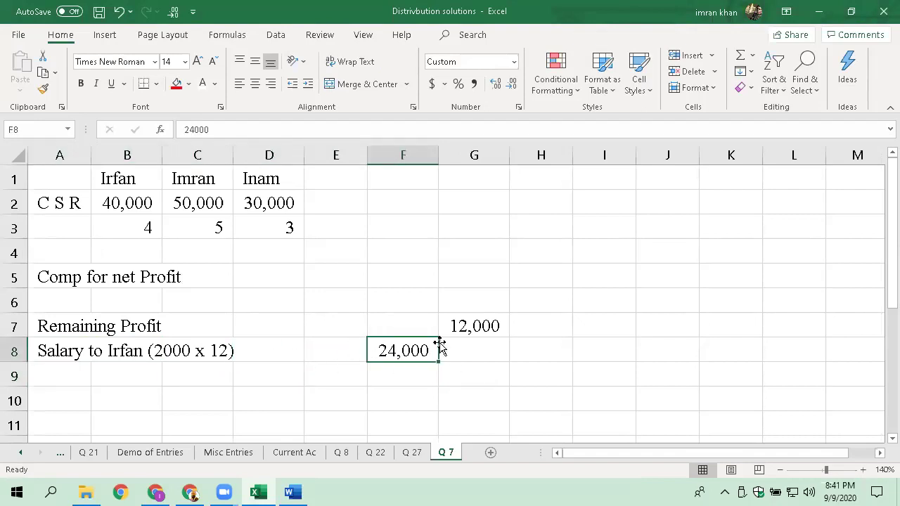
- Move the heading "Comp for net Profit" from A5 to A6 and make it bold
{"action": "left_click", "coordinate": [51, 278]}
{"action": "key", "text": "ctrl+x"}
{"action": "key", "text": "Down"}
{"action": "key", "text": "ctrl+v"}
{"action": "key", "text": "Up"}
{"action": "key", "text": "Down"}
{"action": "key", "text": "ctrl+b"}
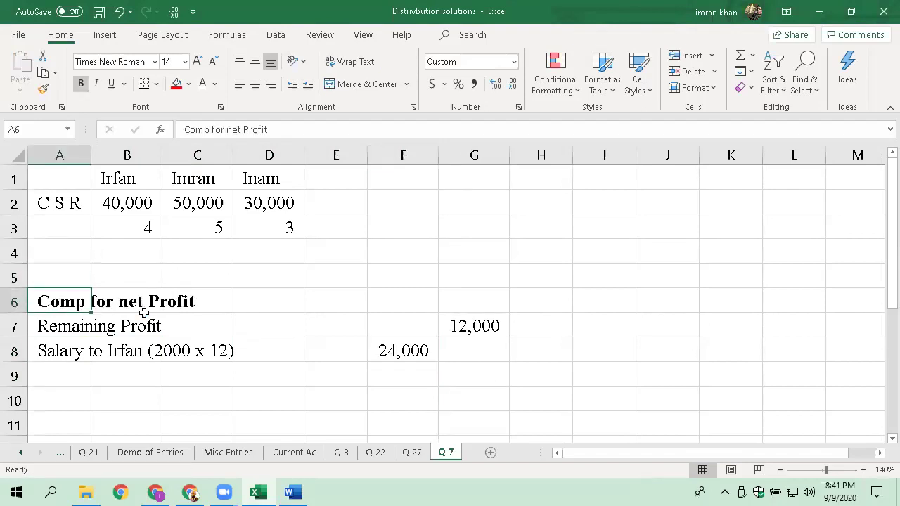
- Copy the salary label from A8 into A9 and change it to the third partner's name with "(1,000 x 12)"
{"action": "key", "text": "Down"}
{"action": "key", "text": "Down"}
{"action": "key", "text": "Down"}
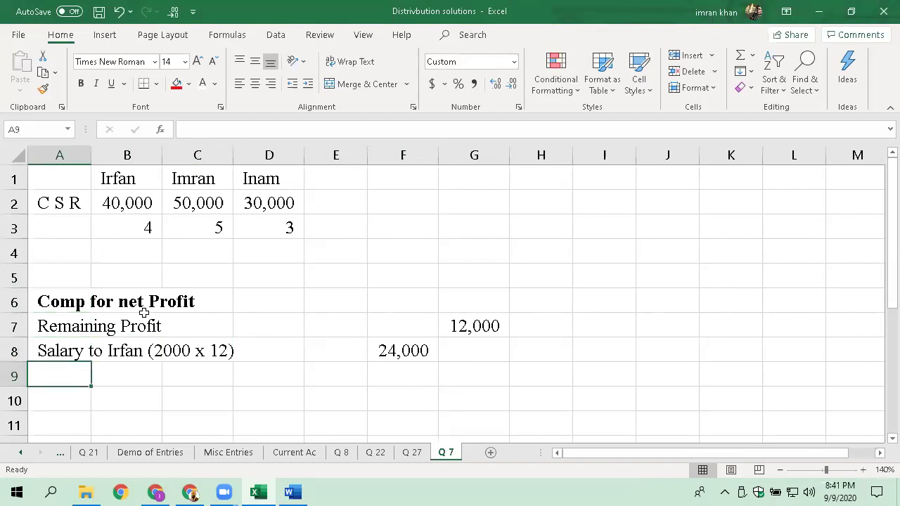
{"action": "key", "text": "Up"}
{"action": "key", "text": "ctrl+c"}
{"action": "key", "text": "Down"}
{"action": "key", "text": "ctrl+v"}
{"action": "key", "text": "F2"}
{"action": "key", "text": "Left"}
{"action": "key", "text": "Left"}
{"action": "key", "text": "Left"}
{"action": "key", "text": "Left"}
{"action": "key", "text": "Left"}
{"action": "key", "text": "Left"}
{"action": "key", "text": "Left"}
{"action": "key", "text": "Left"}
{"action": "key", "text": "Left"}
{"action": "key", "text": "Left"}
{"action": "key", "text": "Left"}
{"action": "key", "text": "Left"}
{"action": "key", "text": "Left"}
{"action": "key", "text": "Left"}
{"action": "key", "text": "Left"}
{"action": "key", "text": "Left"}
{"action": "key", "text": "Left"}
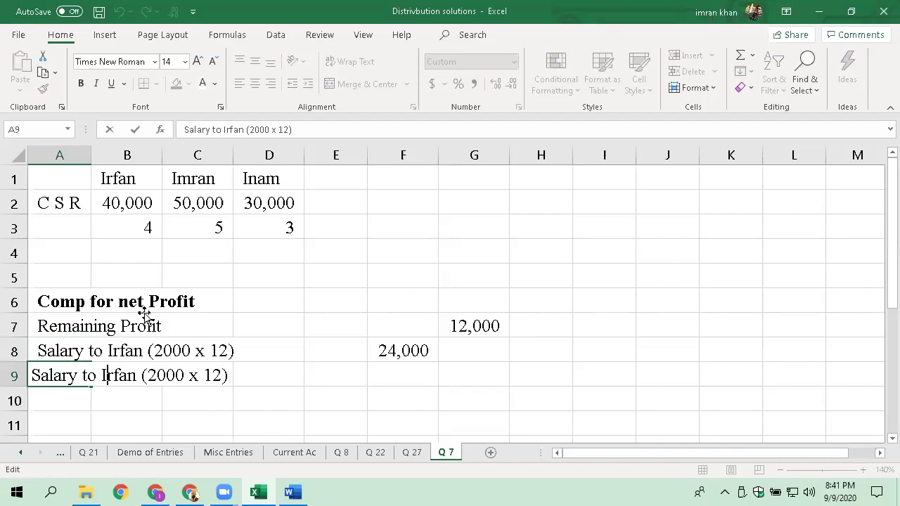
{"action": "key", "text": "alt+Tab"}
{"action": "key", "text": "alt+Tab"}
{"action": "key", "text": "Right"}
{"action": "key", "text": "Delete"}
{"action": "key", "text": "Delete"}
{"action": "key", "text": "Delete"}
{"action": "key", "text": "Right"}
{"action": "type", "text": "am"}
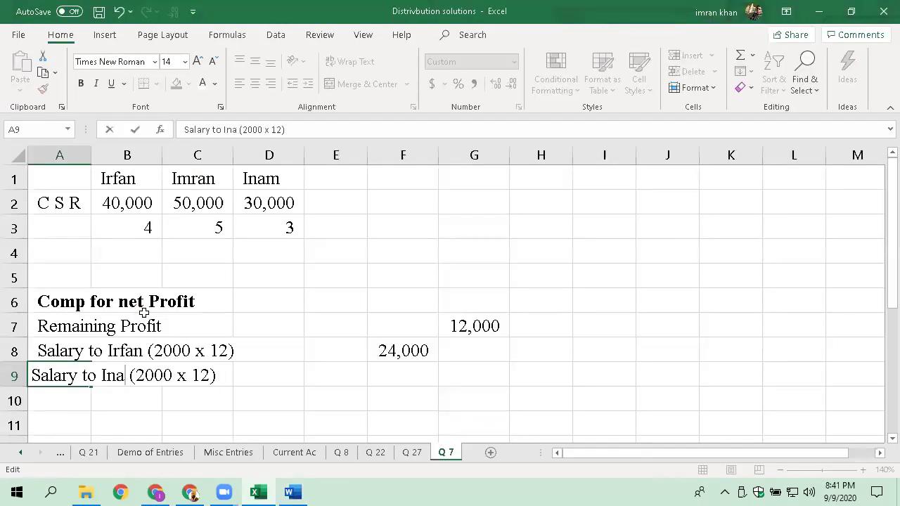
{"action": "key", "text": "Right"}
{"action": "key", "text": "Right"}
{"action": "key", "text": "Delete"}
{"action": "type", "text": "1,"}
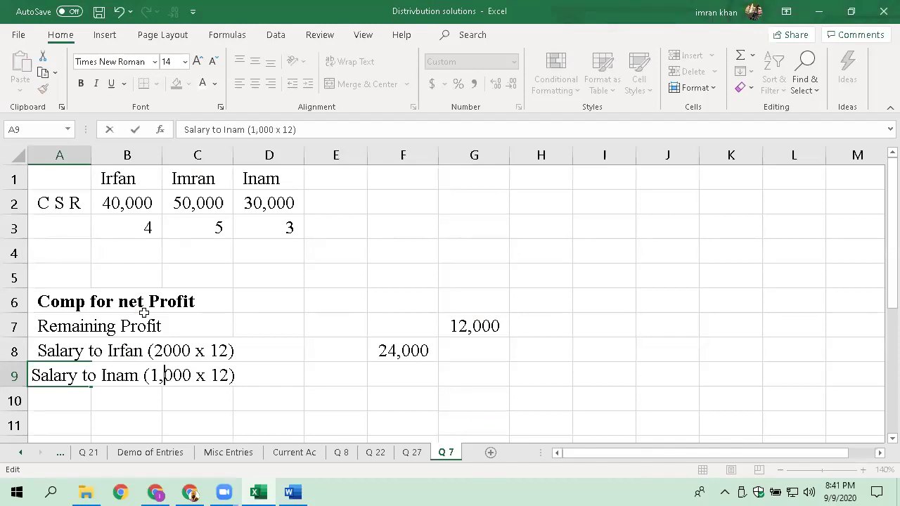
{"action": "key", "text": "Return"}
- Enter the third partner's yearly salary of 12000 in cell F9
{"action": "key", "text": "Up"}
{"action": "key", "text": "Right"}
{"action": "key", "text": "Right"}
{"action": "key", "text": "Right"}
{"action": "key", "text": "Right"}
{"action": "key", "text": "Right"}
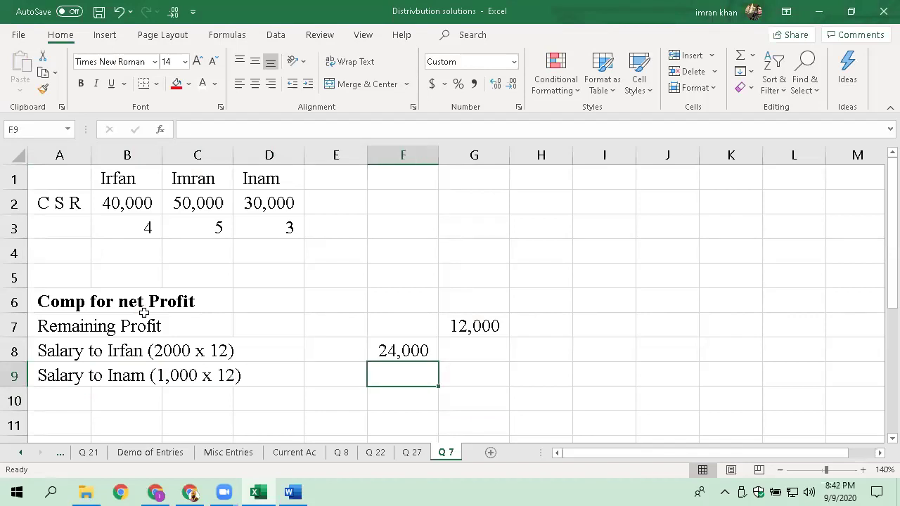
{"action": "type", "text": "12000"}
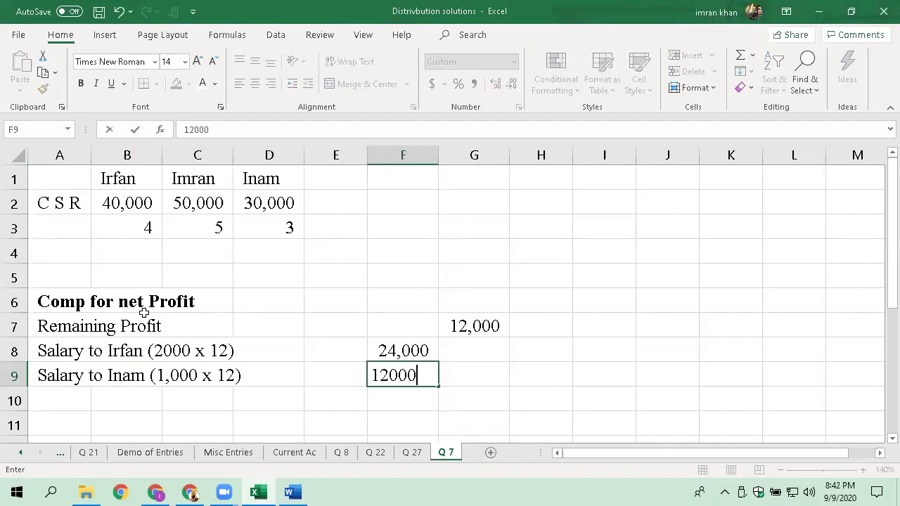
{"action": "key", "text": "ctrl+Return"}
- Check the bonus terms in Word and enter "Bonus to" labels with the first partner's name in A10 and the second's in A11
{"action": "key", "text": "Left"}
{"action": "key", "text": "Left"}
{"action": "key", "text": "Left"}
{"action": "key", "text": "Left"}
{"action": "key", "text": "Left"}
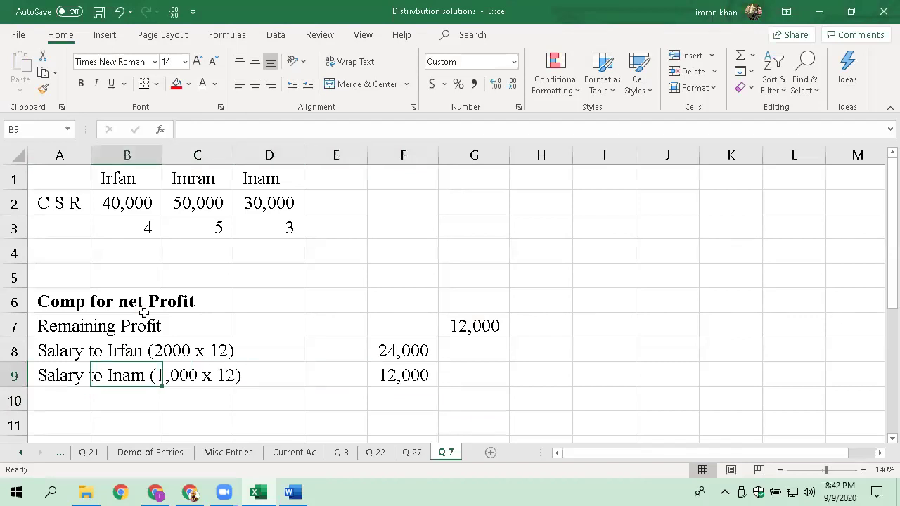
{"action": "key", "text": "Down"}
{"action": "key", "text": "alt+Tab"}
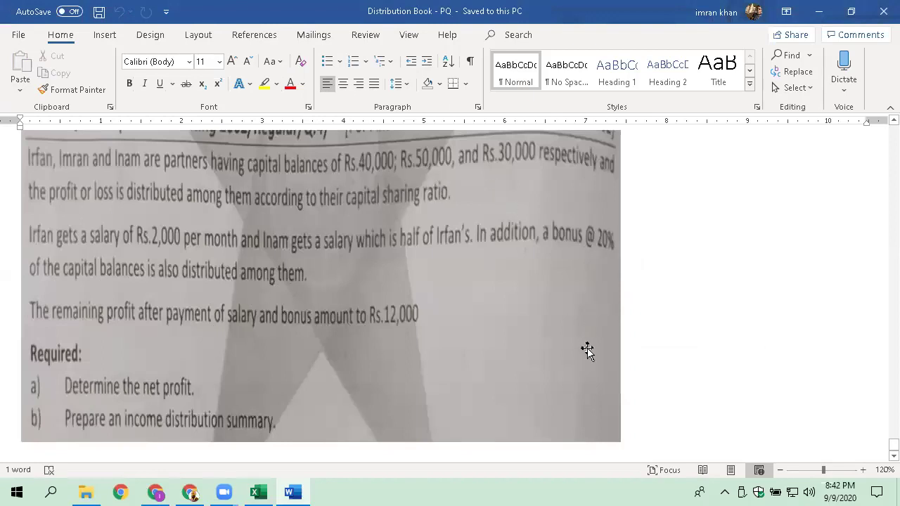
{"action": "key", "text": "alt+Tab"}
{"action": "type", "text": "Bonus"}
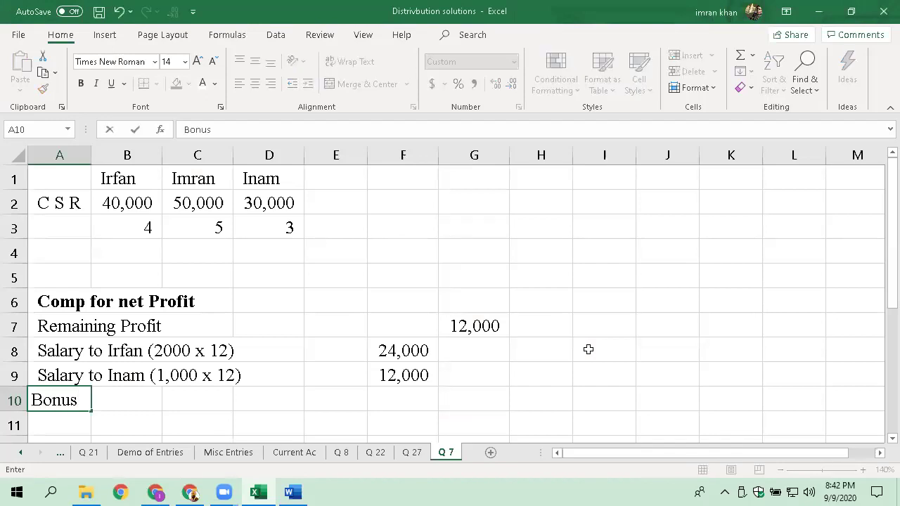
{"action": "key", "text": "F2"}
{"action": "type", "text": "to Irfan"}
{"action": "key", "text": "Return"}
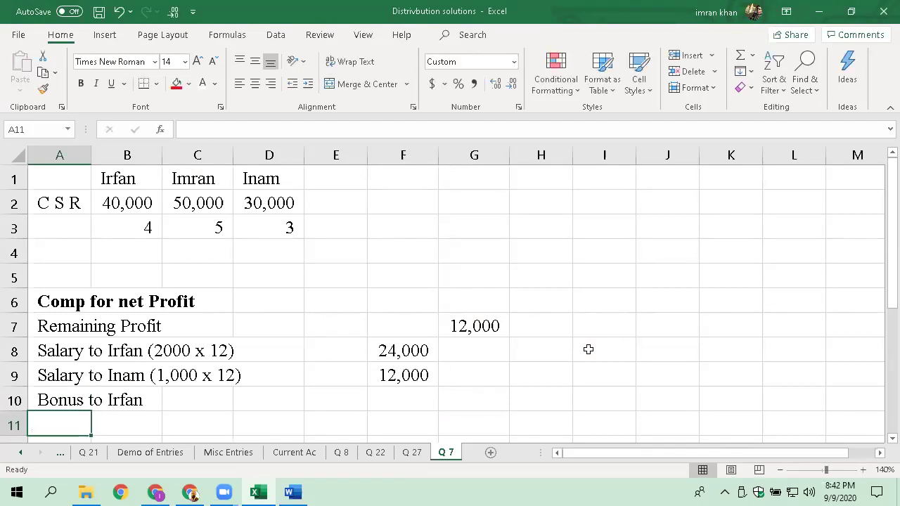
{"action": "type", "text": "Bonus to "}
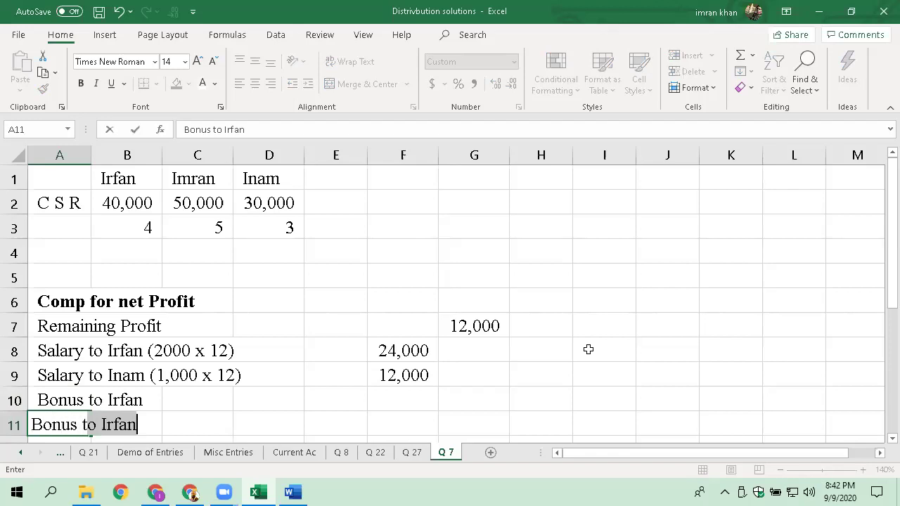
{"action": "type", "text": "Imran"}
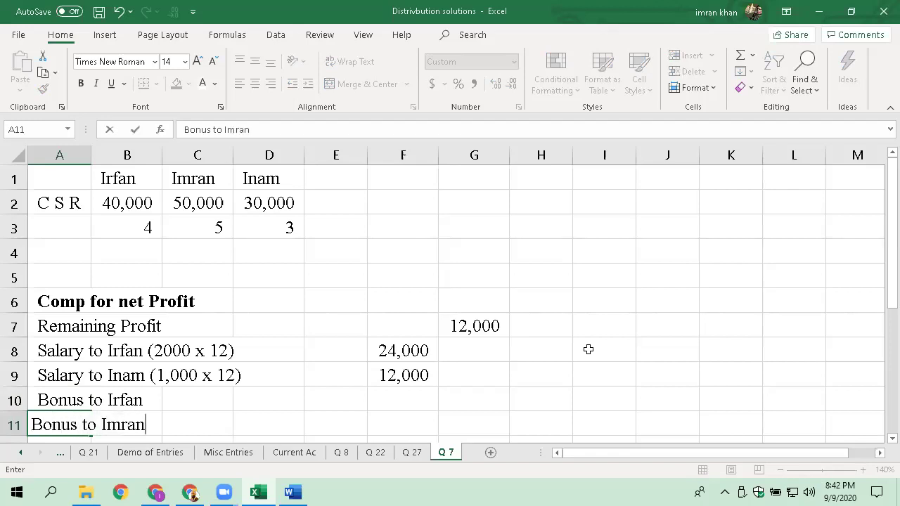
{"action": "key", "text": "Return"}
- Copy the bonus label from A11 into A12 and change it to the third partner's name
{"action": "key", "text": "Up"}
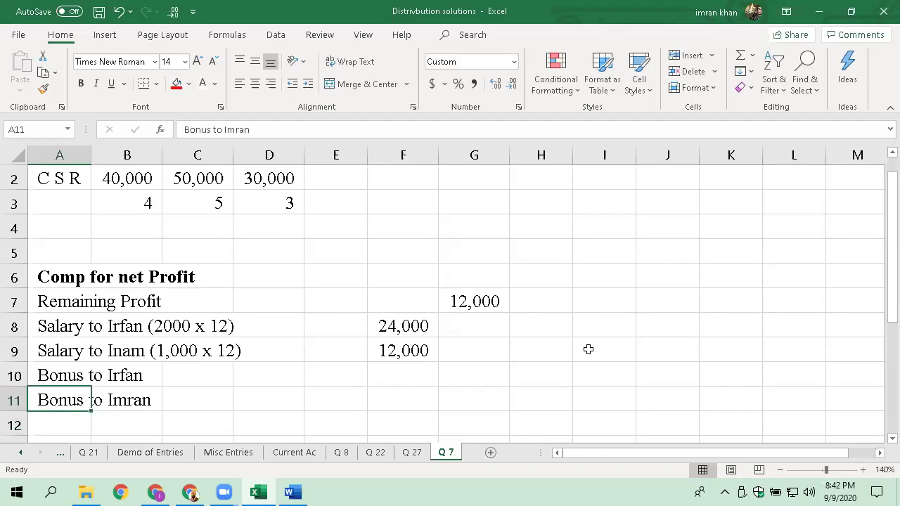
{"action": "key", "text": "ctrl+c"}
{"action": "key", "text": "Down"}
{"action": "key", "text": "ctrl+v"}
{"action": "key", "text": "F2"}
{"action": "key", "text": "BackSpace"}
{"action": "key", "text": "BackSpace"}
{"action": "key", "text": "BackSpace"}
{"action": "key", "text": "BackSpace"}
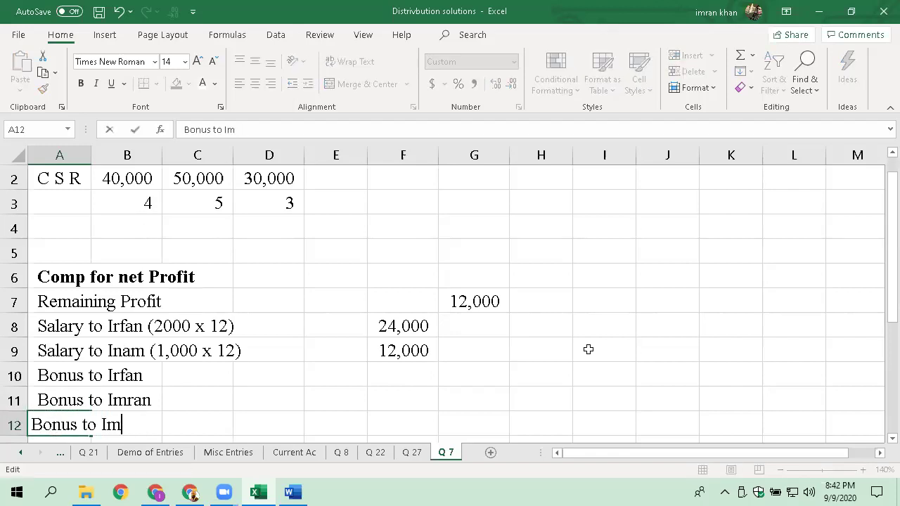
{"action": "type", "text": "nam"}
{"action": "key", "text": "Return"}
- Append "(40,000 X 20%)" to the first partner's bonus label in A10
{"action": "key", "text": "Up"}
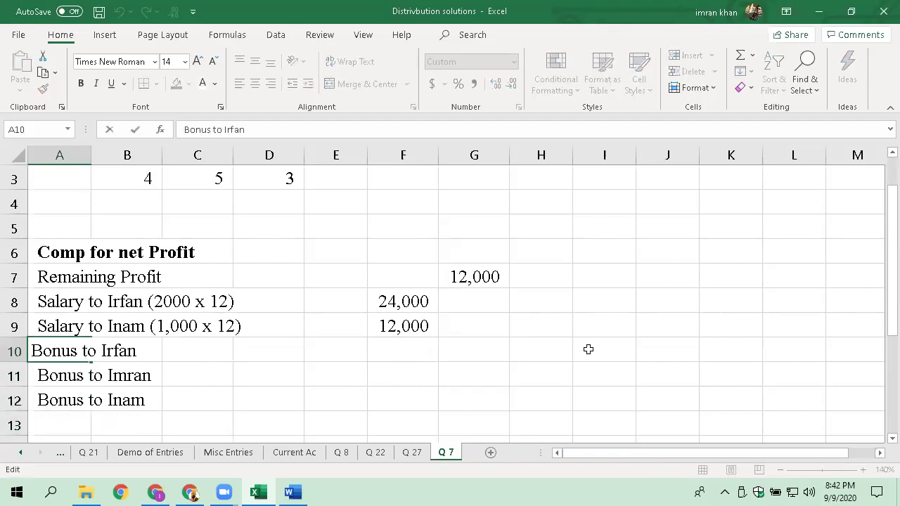
{"action": "type", "text": "("}
{"action": "key", "text": "BackSpace"}
{"action": "key", "text": "BackSpace"}
{"action": "type", "text": "("}
{"action": "scroll", "coordinate": [335, 286], "scroll_direction": "down", "scroll_amount": 1}
{"action": "scroll", "coordinate": [168, 232], "scroll_direction": "up", "scroll_amount": 1}
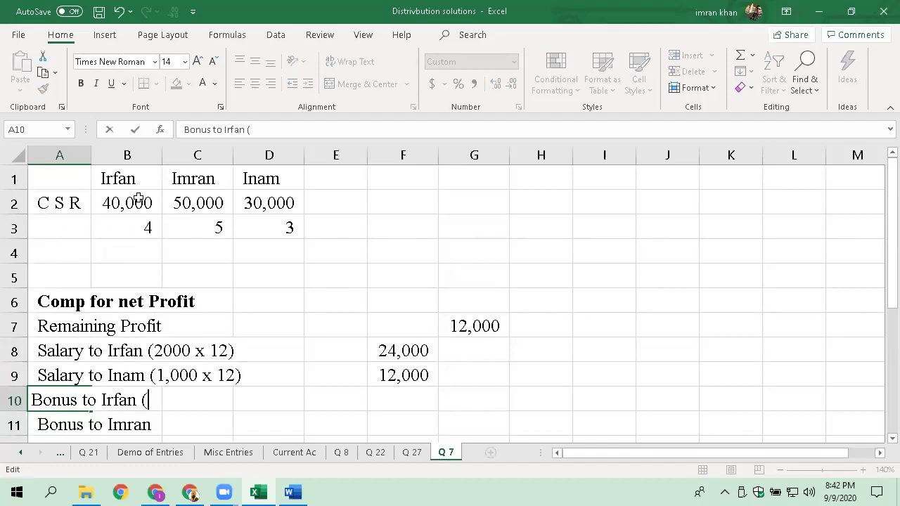
{"action": "type", "text": "40,000"}
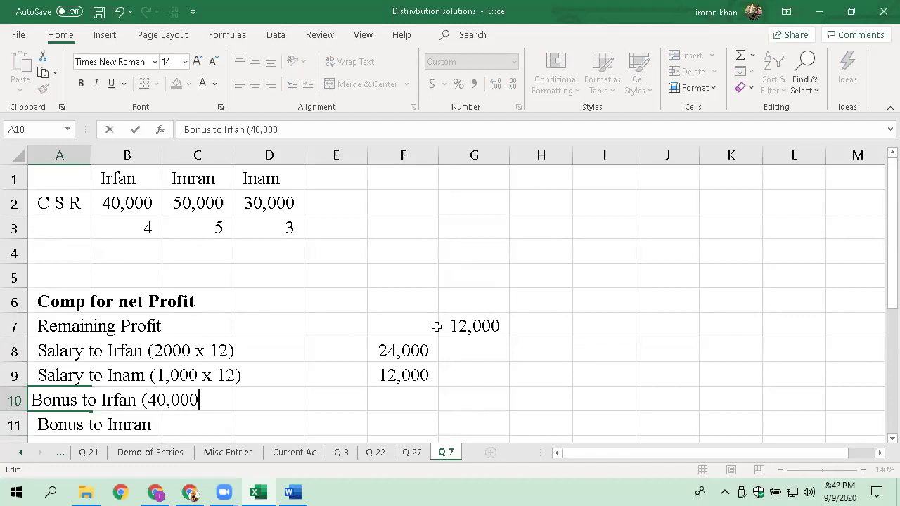
{"action": "type", "text": " S"}
{"action": "key", "text": "BackSpace"}
{"action": "key", "text": "BackSpace"}
{"action": "type", "text": "X 20%)"}
{"action": "key", "text": "ctrl+Return"}
- Enter the three partners' bonuses of 8000, 10000 and 6000 in F10, F11 and F12
{"action": "key", "text": "Right"}
{"action": "key", "text": "Right"}
{"action": "key", "text": "Right"}
{"action": "key", "text": "Right"}
{"action": "key", "text": "Right"}
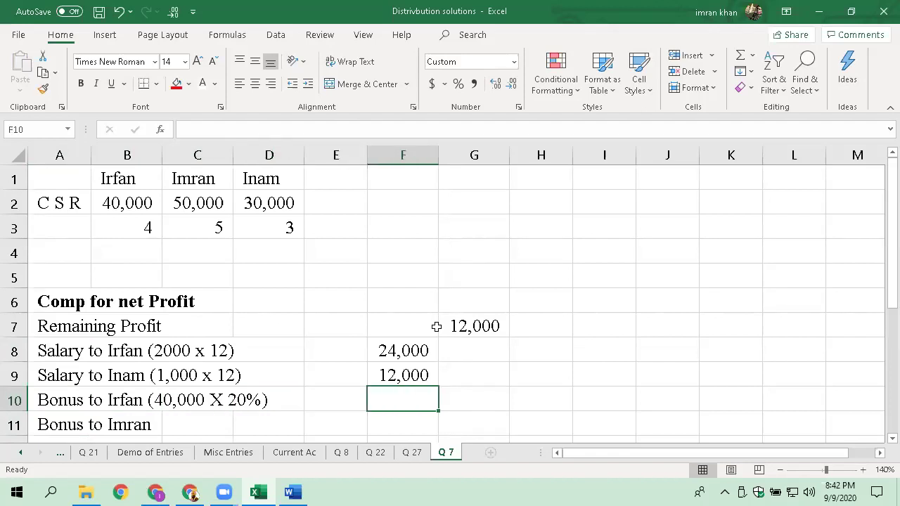
{"action": "type", "text": "8000"}
{"action": "key", "text": "Return"}
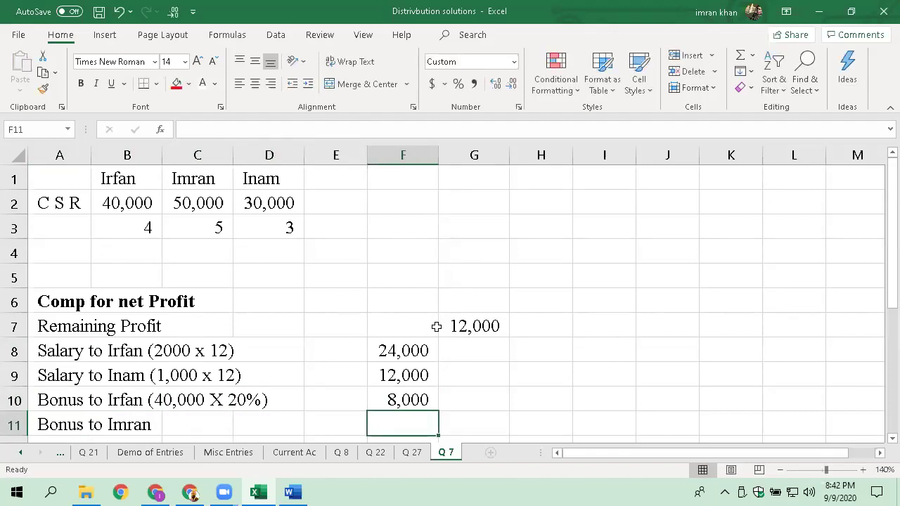
{"action": "type", "text": "10000"}
{"action": "key", "text": "Return"}
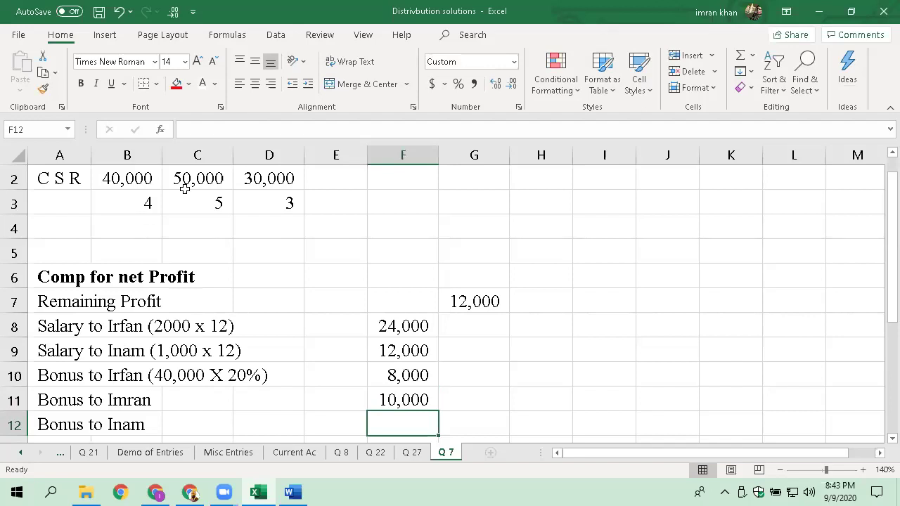
{"action": "type", "text": "6000"}
{"action": "key", "text": "Return"}
{"action": "key", "text": "Up"}
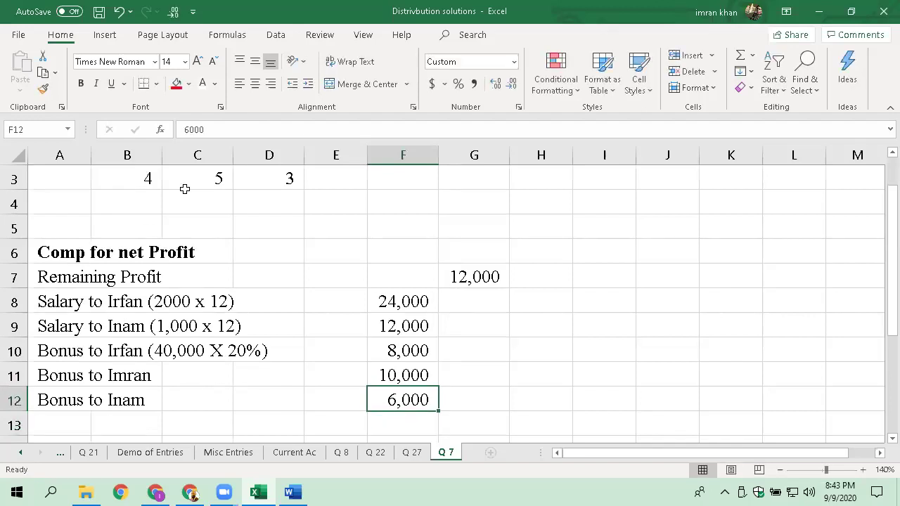
{"action": "key", "text": "Up"}
{"action": "key", "text": "Up"}
{"action": "key", "text": "Up"}
{"action": "key", "text": "Up"}
{"action": "key", "text": "shift+Down"}
{"action": "key", "text": "shift+Down"}
{"action": "key", "text": "shift+Down"}
{"action": "key", "text": "shift+Down"}
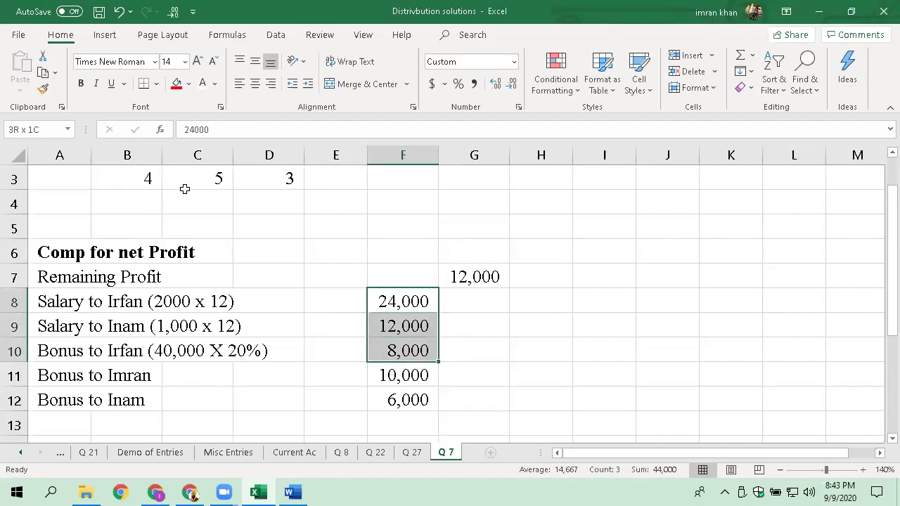
{"action": "key", "text": "ctrl+x"}
{"action": "key", "text": "Right"}
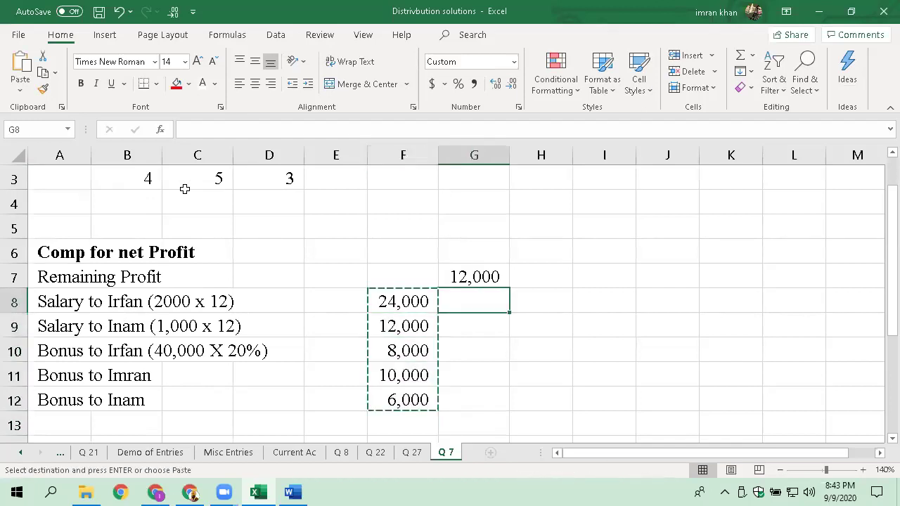
{"action": "key", "text": "ctrl+v"}
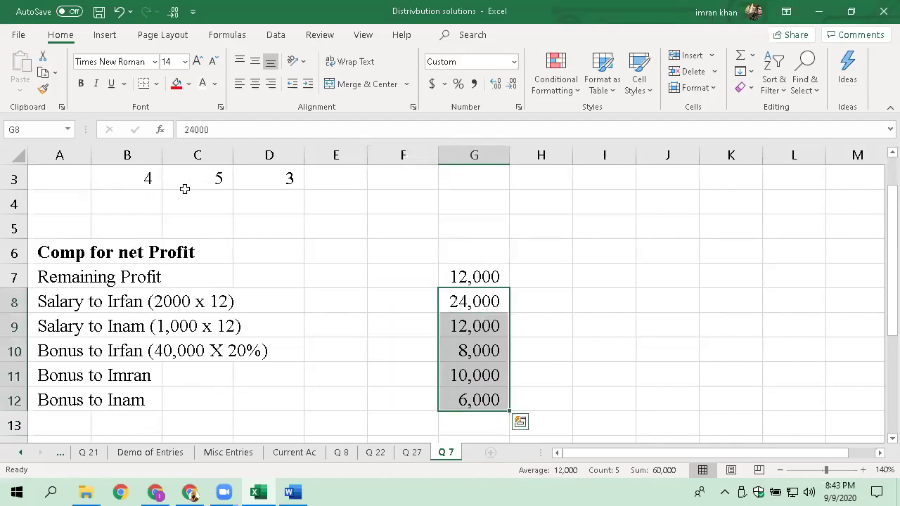
{"action": "key", "text": "ctrl+x"}
{"action": "key", "text": "Left"}
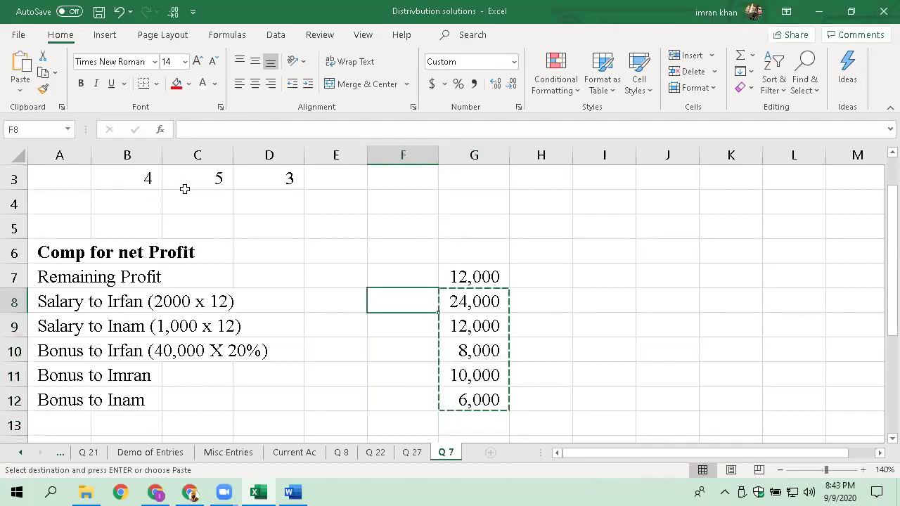
{"action": "key", "text": "ctrl+v"}
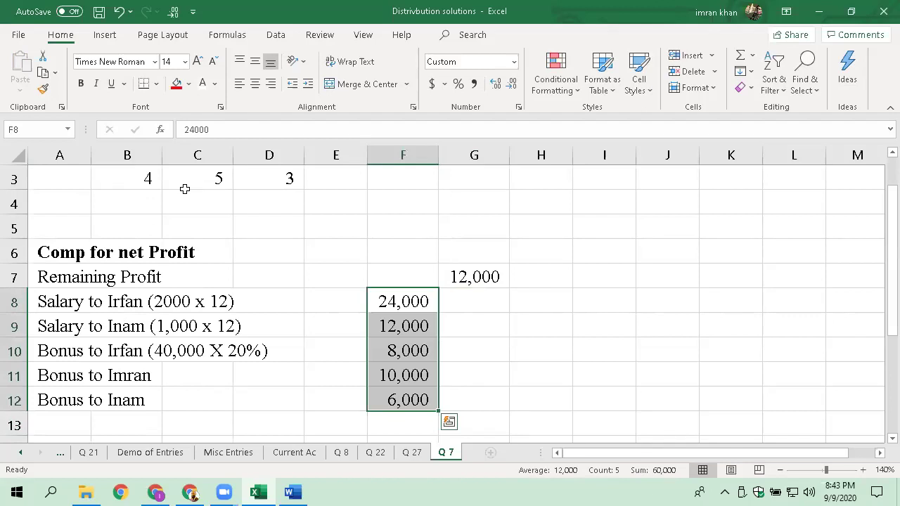
- Sum the salaries and bonuses in F8:F12 with a SUM formula in G12
{"action": "key", "text": "Down"}
{"action": "key", "text": "Down"}
{"action": "key", "text": "Down"}
{"action": "key", "text": "Down"}
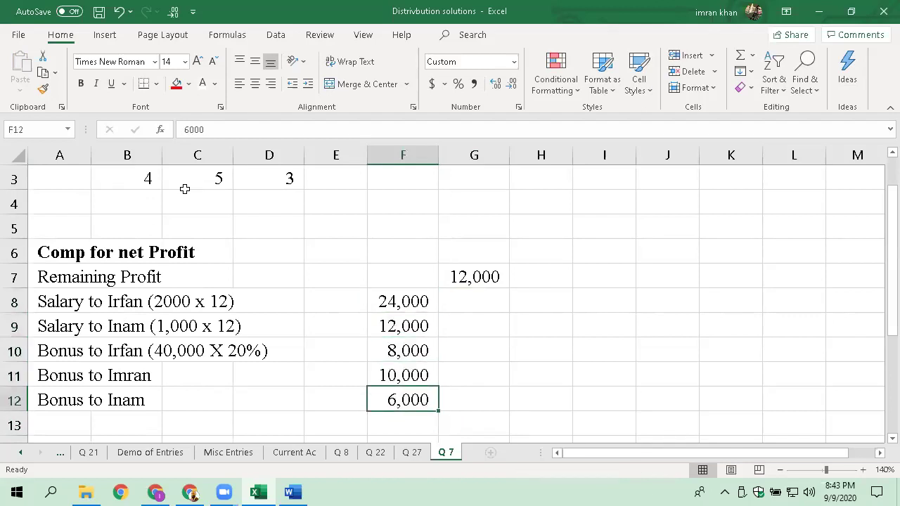
{"action": "key", "text": "Right"}
{"action": "type", "text": "=SUM("}
{"action": "key", "text": "Left"}
{"action": "key", "text": "shift+Up"}
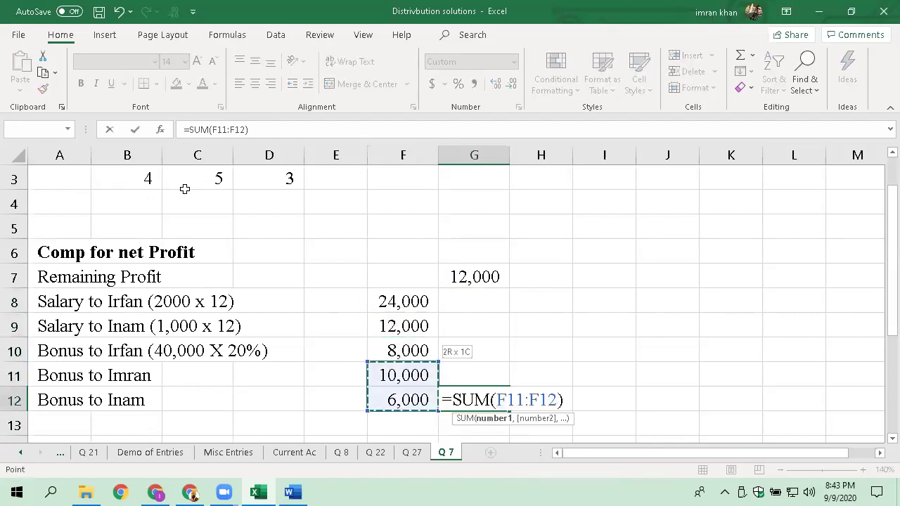
{"action": "key", "text": "shift+Up"}
{"action": "key", "text": "shift+Up"}
{"action": "key", "text": "shift+Up"}
{"action": "key", "text": "Return"}
- Total the remaining profit and the salary and bonus sum with =SUM(G7:G12) in G13
{"action": "key", "text": "Up"}
{"action": "key", "text": "Up"}
{"action": "key", "text": "Up"}
{"action": "key", "text": "Up"}
{"action": "key", "text": "Up"}
{"action": "key", "text": "Up"}
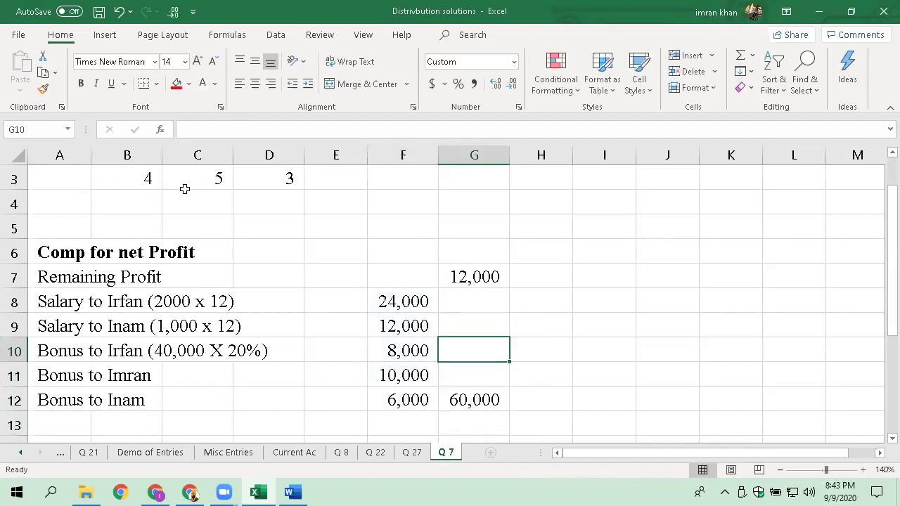
{"action": "key", "text": "Down"}
{"action": "key", "text": "Down"}
{"action": "key", "text": "Down"}
{"action": "key", "text": "Down"}
{"action": "key", "text": "Down"}
{"action": "key", "text": "Down"}
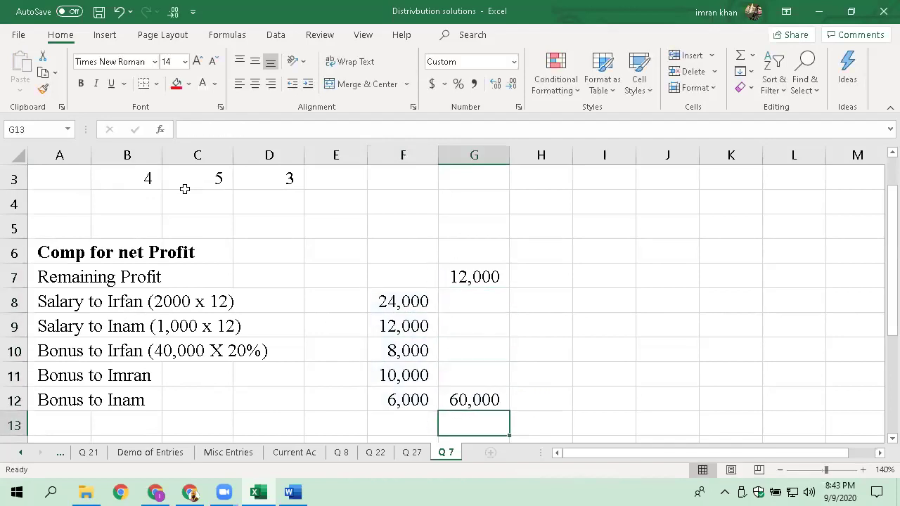
{"action": "key", "text": "alt+equal"}
{"action": "key", "text": "alt+equal"}
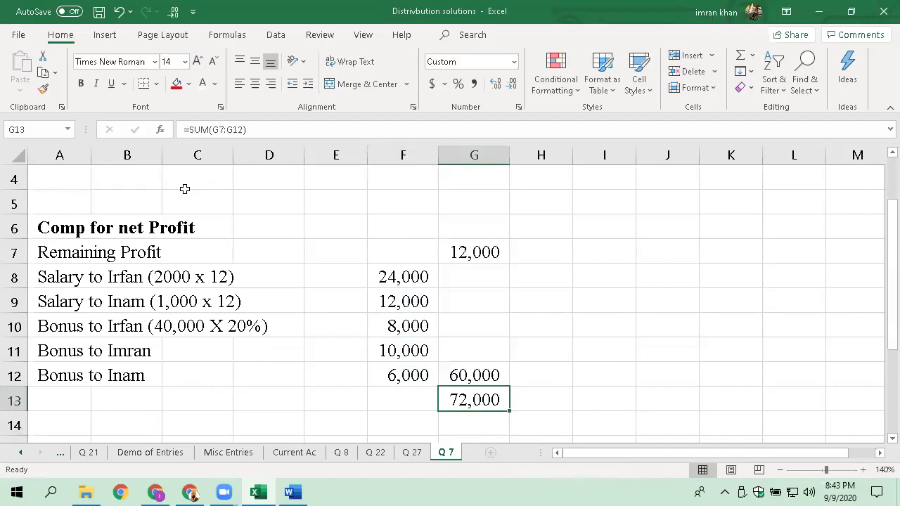
- Give the total in G13 a single top border and a double bottom border
{"action": "key", "text": "ctrl+1"}
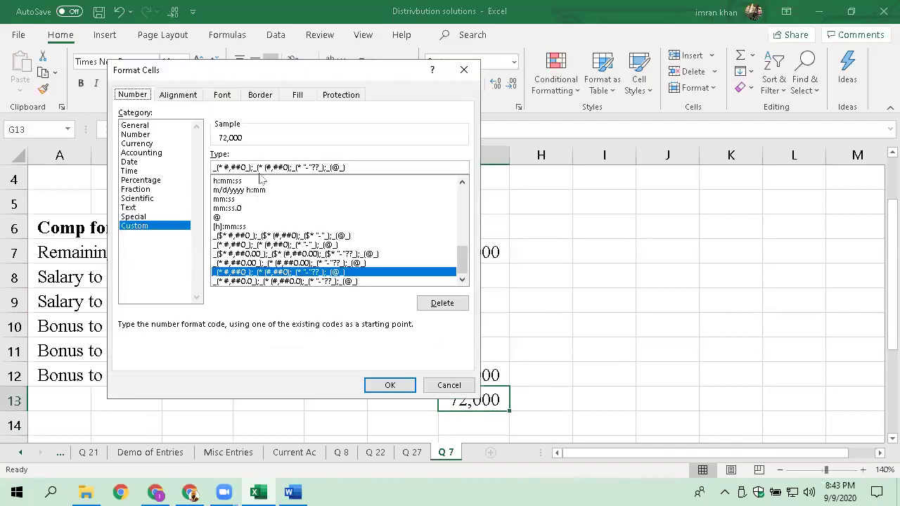
{"action": "left_click", "coordinate": [259, 94]}
{"action": "left_click", "coordinate": [320, 186]}
{"action": "left_click", "coordinate": [190, 207]}
{"action": "left_click", "coordinate": [288, 244]}
{"action": "left_click", "coordinate": [403, 386]}
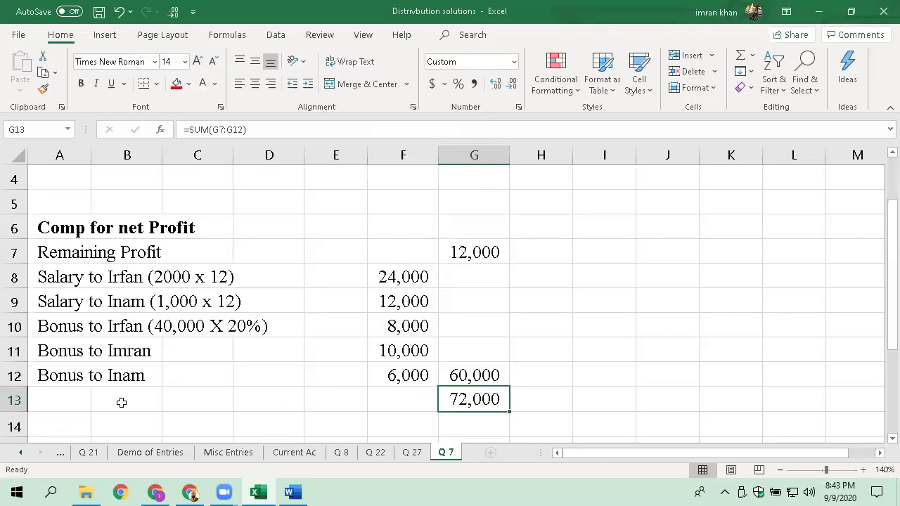
- Label the total row "Net Profit" in A13 and make both the label and the amount in G13 bold
{"action": "left_click", "coordinate": [79, 402]}
{"action": "type", "text": "N"}
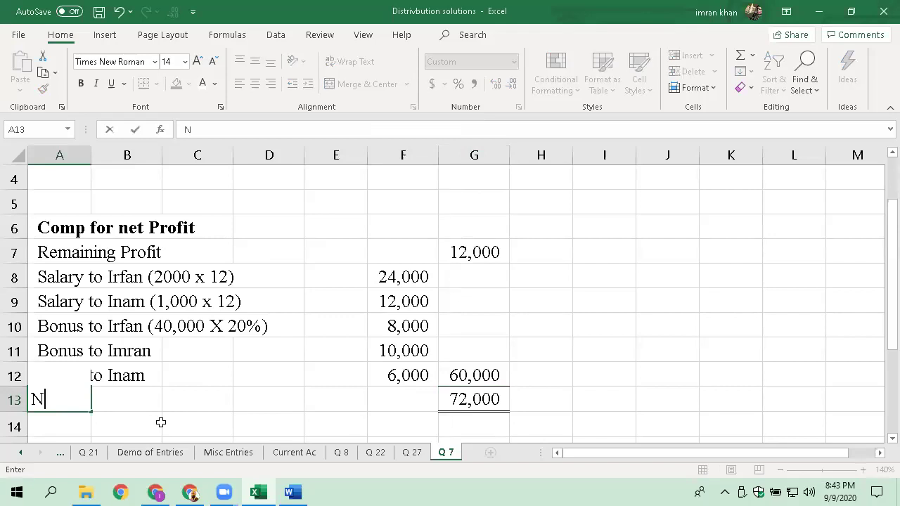
{"action": "type", "text": "et Profit"}
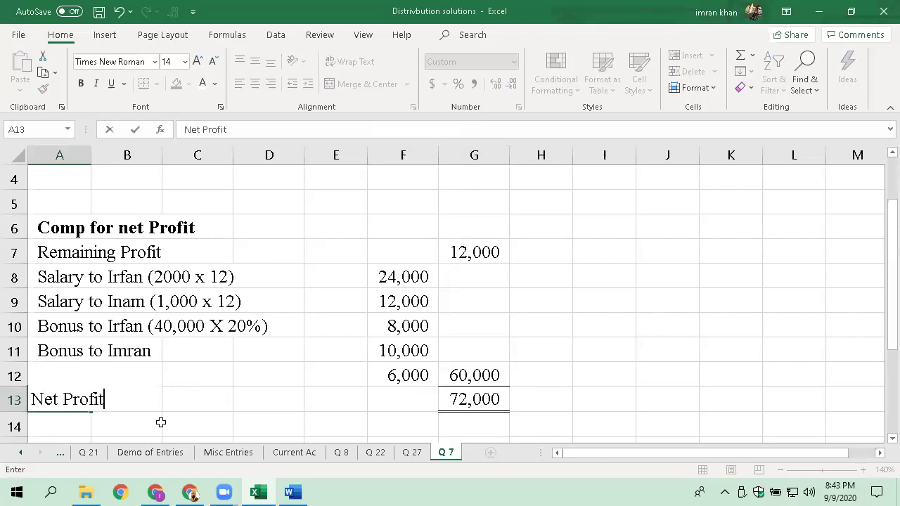
{"action": "key", "text": "Return"}
{"action": "key", "text": "Up"}
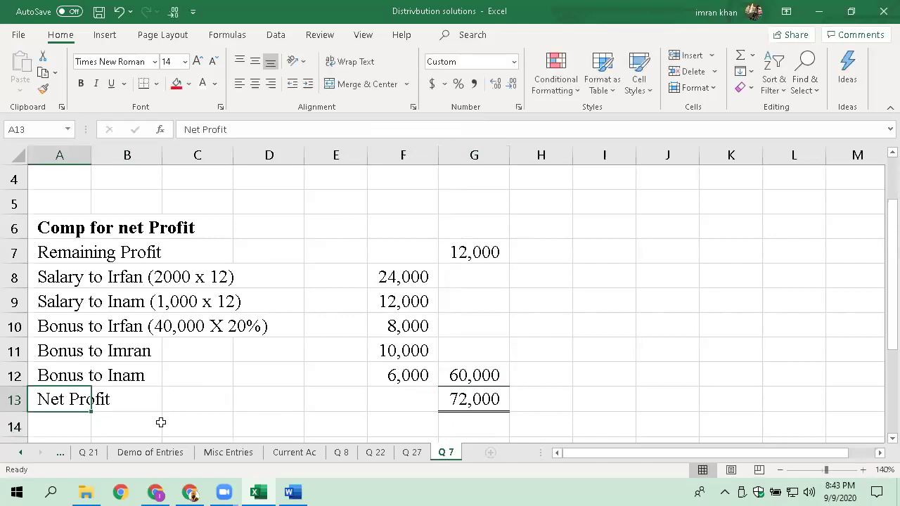
{"action": "key", "text": "ctrl+b"}
{"action": "key", "text": "Right"}
{"action": "key", "text": "Right"}
{"action": "key", "text": "Right"}
{"action": "key", "text": "Right"}
{"action": "key", "text": "Right"}
{"action": "key", "text": "Right"}
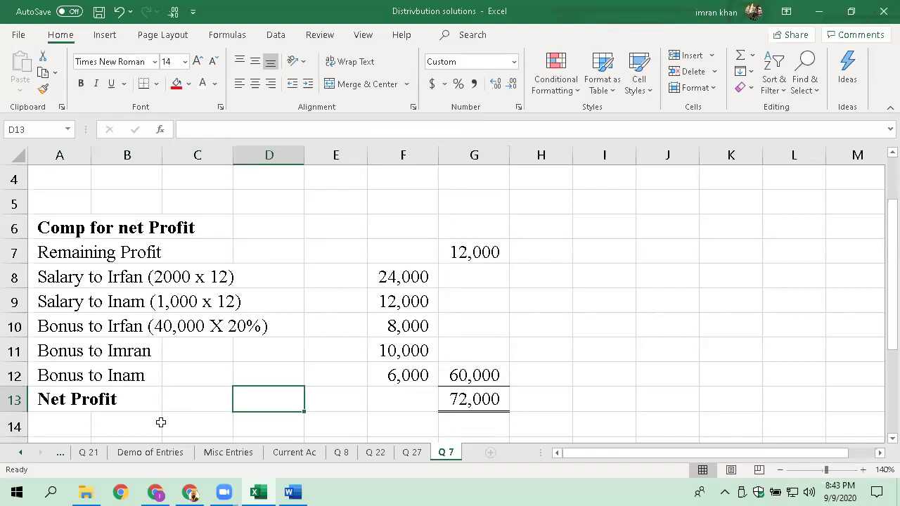
{"action": "key", "text": "ctrl+b"}
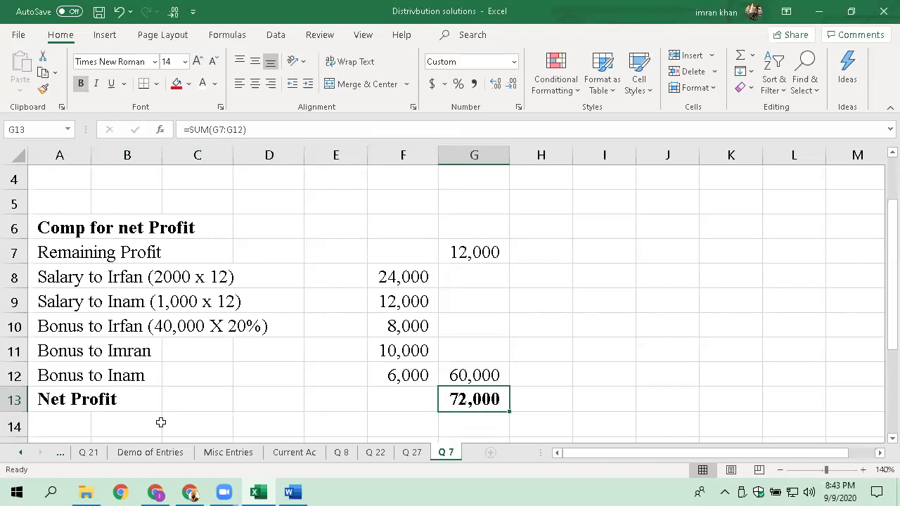
- Review the Q.7 requirements in Word against the salary, bonus and remaining profit amounts in the Excel net profit computation
{"action": "key", "text": "alt+Tab"}
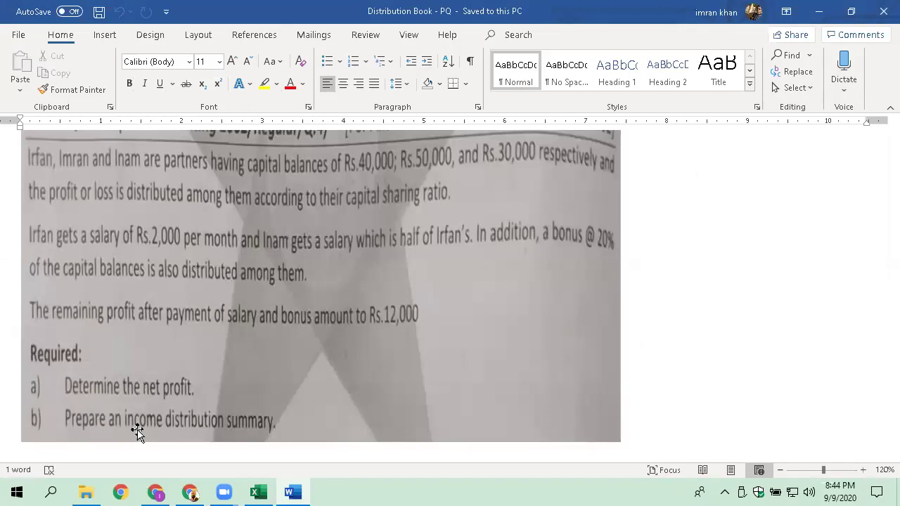
{"action": "key", "text": "alt+Tab"}
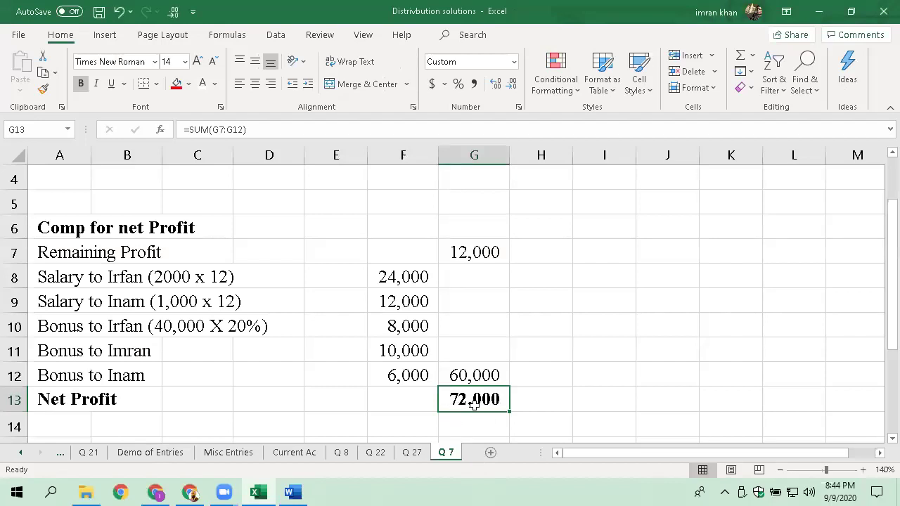
{"action": "left_click_drag", "start_coordinate": [412, 273], "coordinate": [410, 327]}
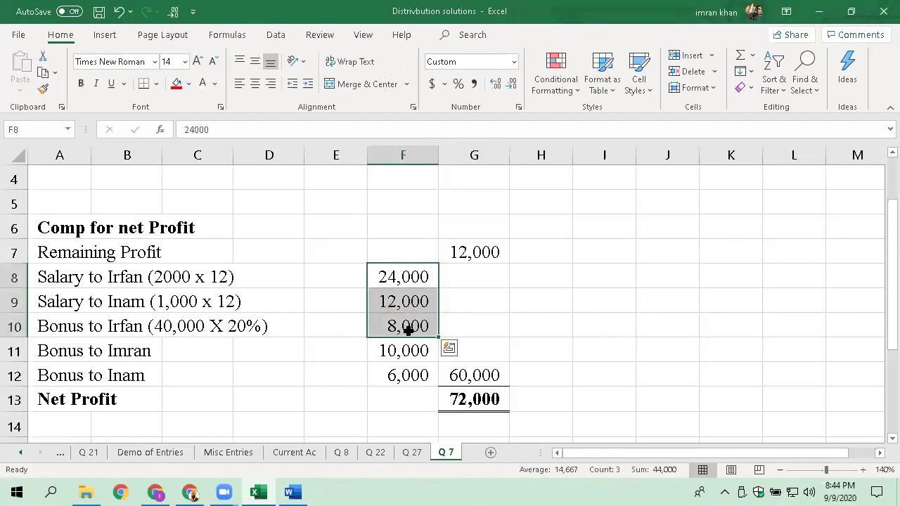
{"action": "left_click", "coordinate": [476, 252]}
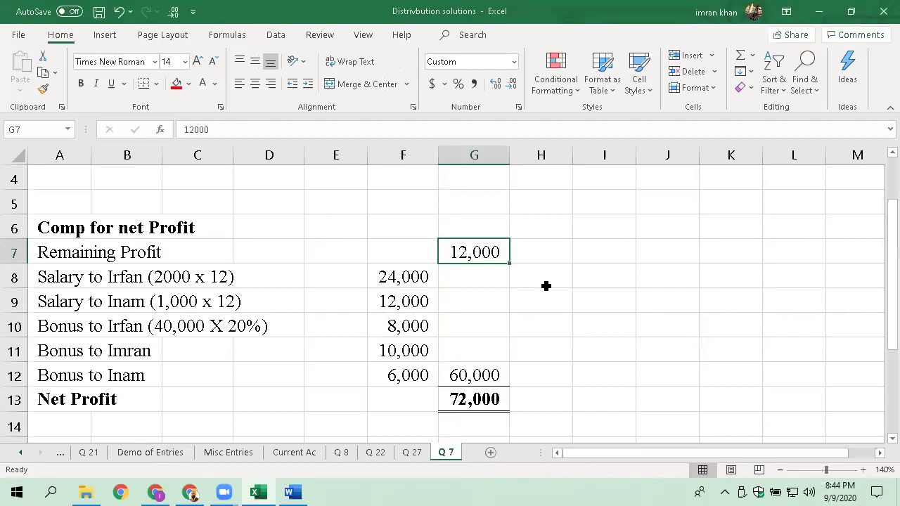
{"action": "key", "text": "alt+Tab"}
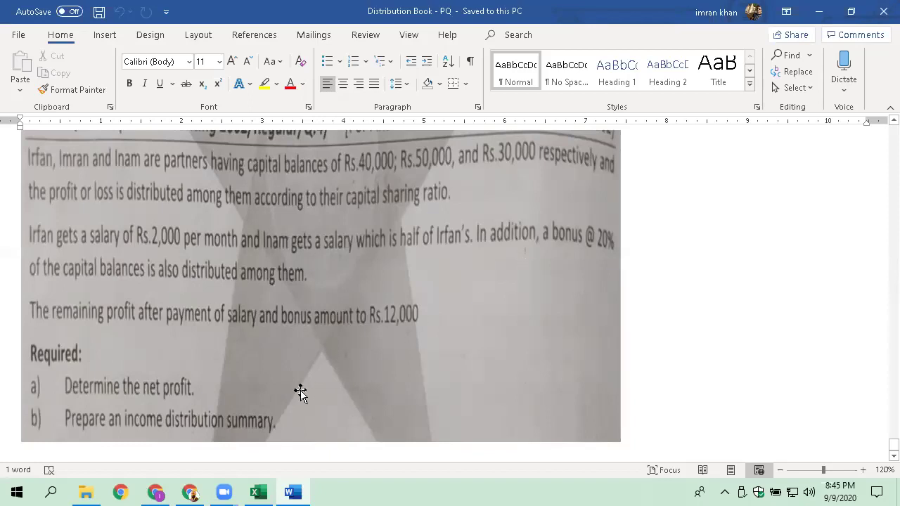
{"action": "left_click", "coordinate": [260, 490]}
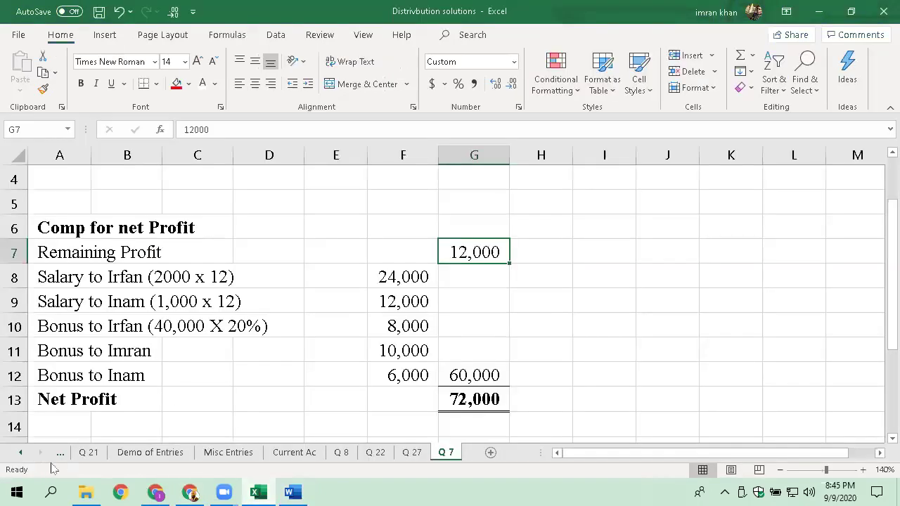
- Browse back to sheet Q 6 and examine the No Profit/Loss row in the Assumption 4 income distribution summary
{"action": "left_click", "coordinate": [61, 454]}
{"action": "left_click", "coordinate": [61, 453]}
{"action": "left_click", "coordinate": [61, 453]}
{"action": "left_click", "coordinate": [61, 453]}
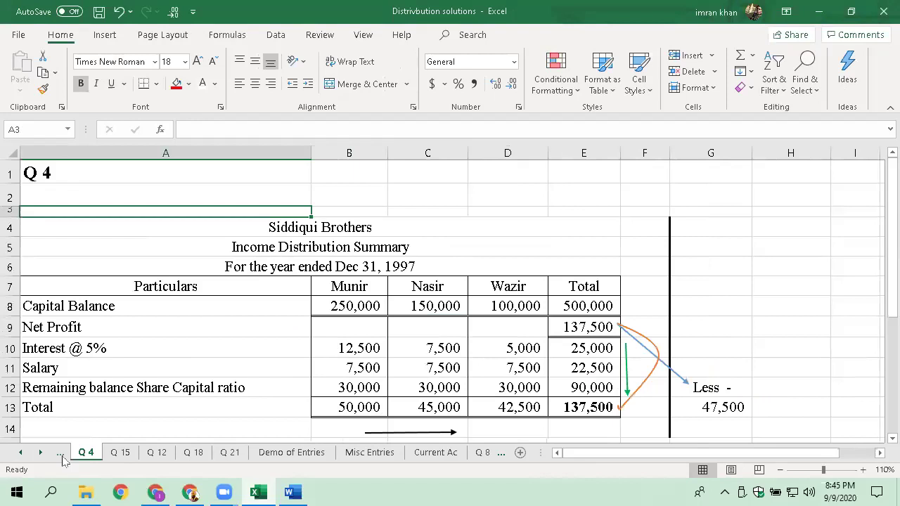
{"action": "left_click", "coordinate": [61, 453]}
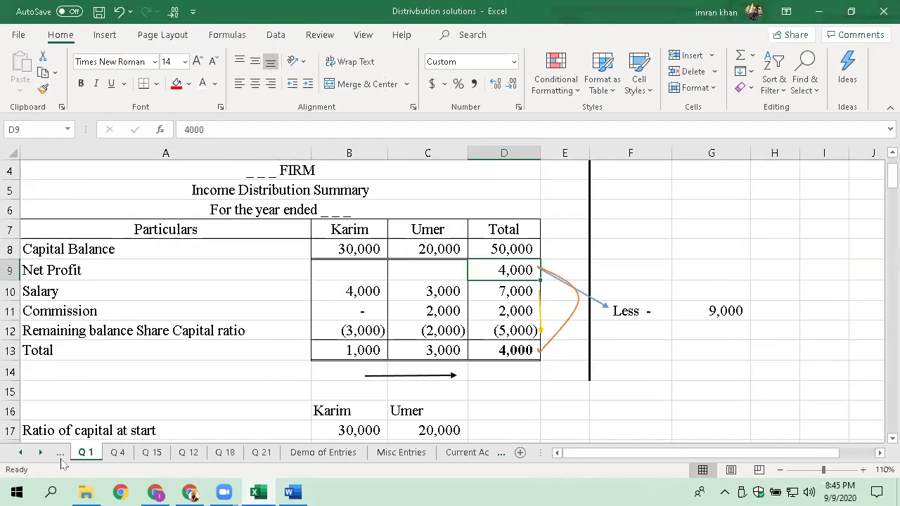
{"action": "left_click", "coordinate": [62, 456]}
{"action": "left_click", "coordinate": [61, 456]}
{"action": "left_click", "coordinate": [222, 454]}
{"action": "scroll", "coordinate": [260, 335], "scroll_direction": "down", "scroll_amount": 7}
{"action": "scroll", "coordinate": [260, 336], "scroll_direction": "down", "scroll_amount": 4}
{"action": "scroll", "coordinate": [260, 336], "scroll_direction": "up", "scroll_amount": 14}
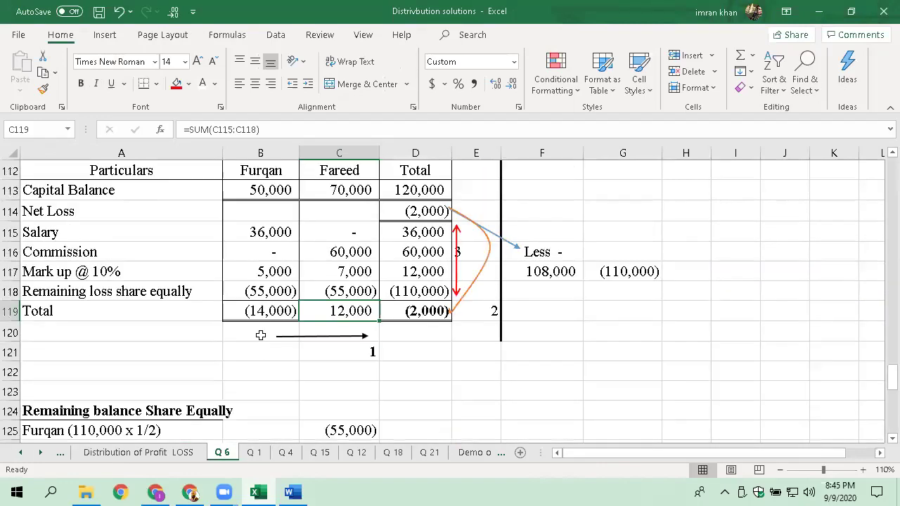
{"action": "scroll", "coordinate": [260, 335], "scroll_direction": "up", "scroll_amount": 6}
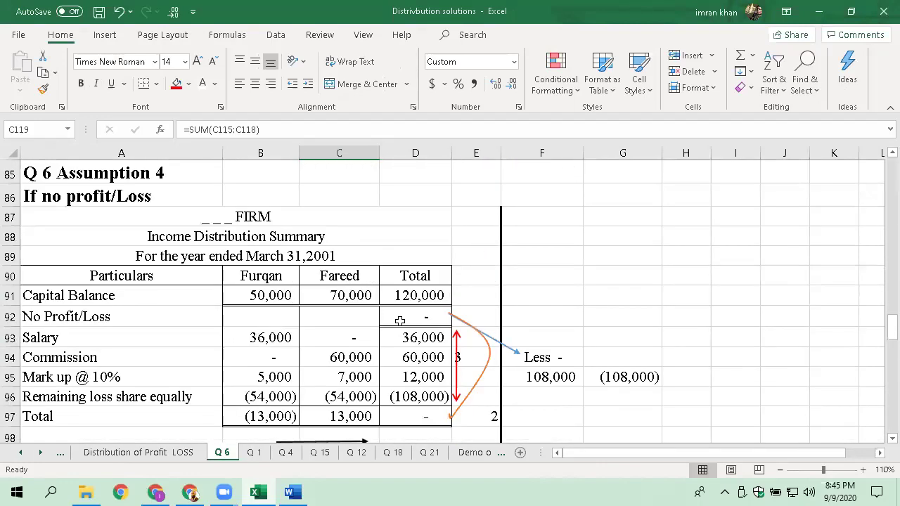
{"action": "left_click", "coordinate": [404, 317]}
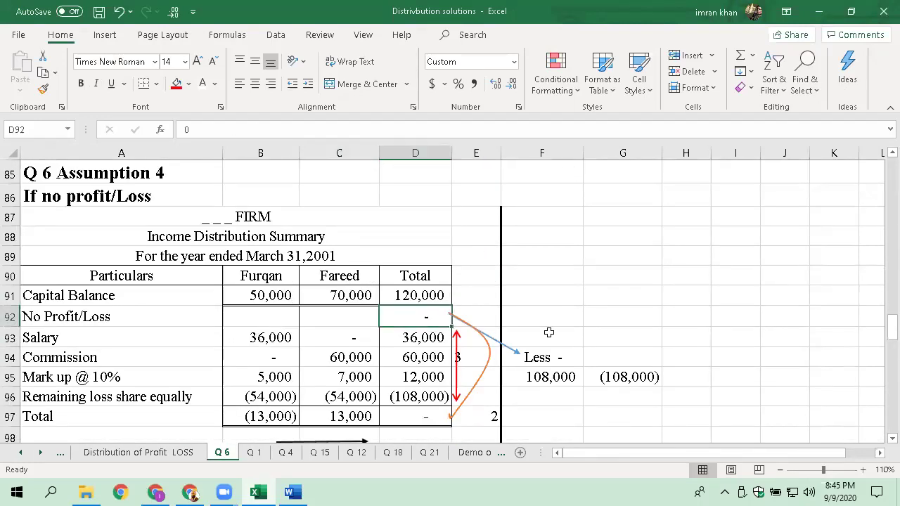